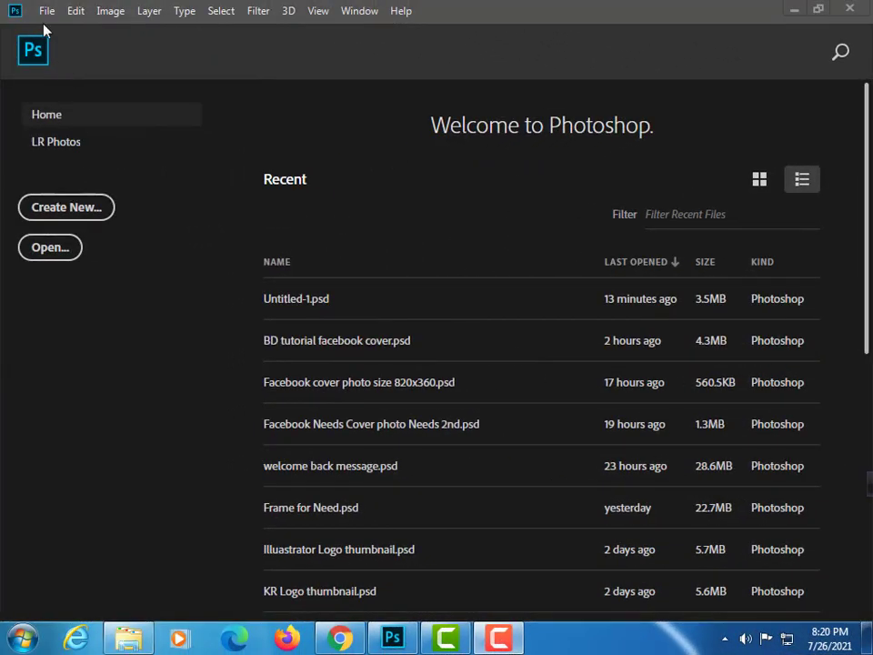
Create a new document 'Facebook Cover Photo', 820 × 360 px at 300 ppi
{"action": "left_click", "coordinate": [46, 11]}
{"action": "left_click", "coordinate": [53, 30]}
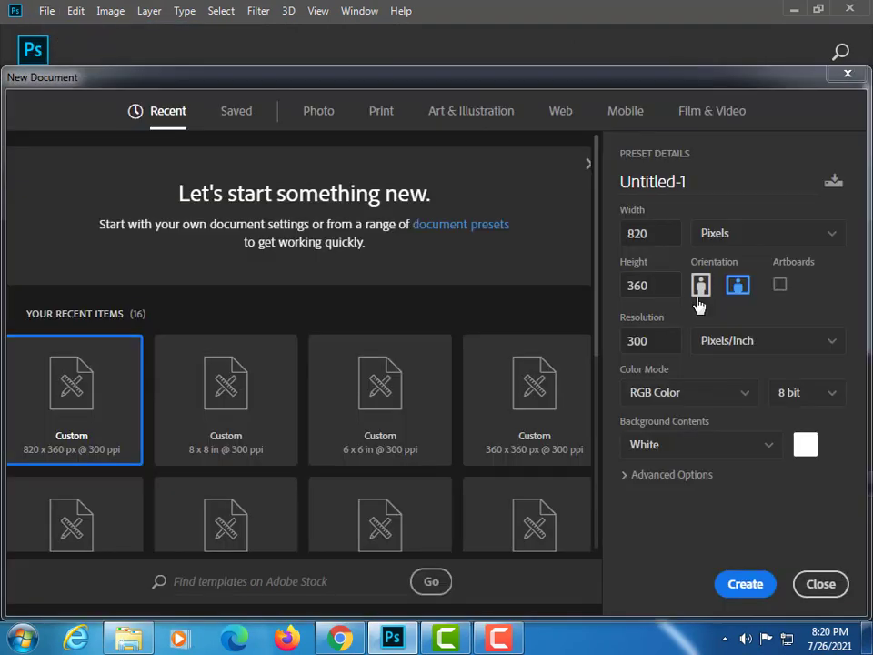
{"action": "double_click", "coordinate": [714, 183]}
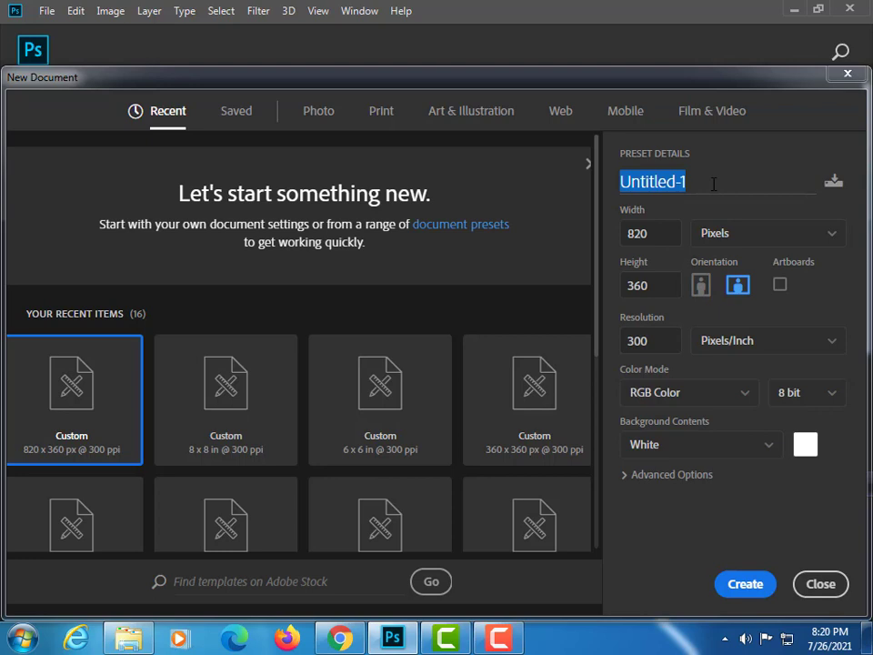
{"action": "type", "text": "Facebo"}
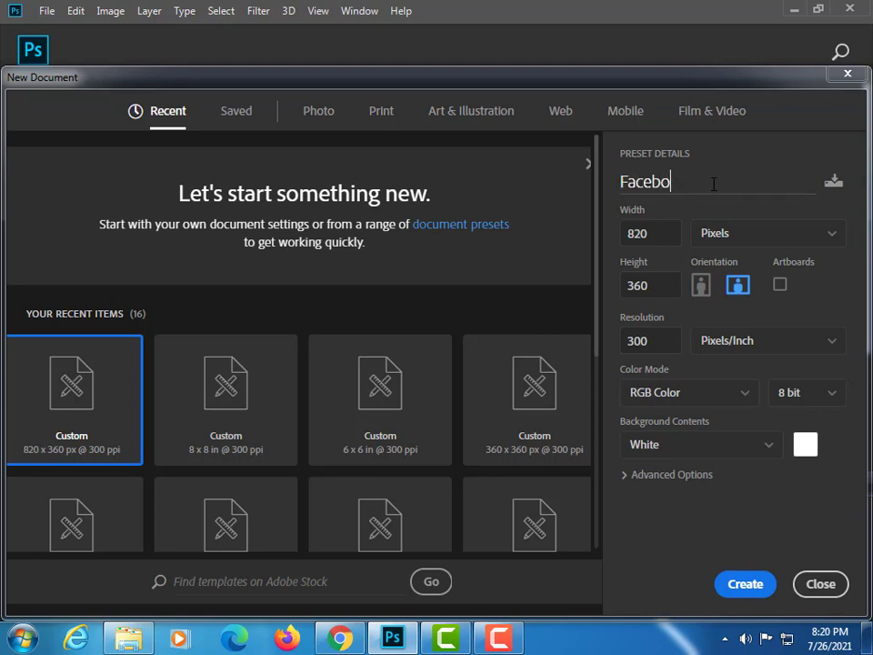
{"action": "type", "text": "ok Cove"}
{"action": "type", "text": "r Photo"}
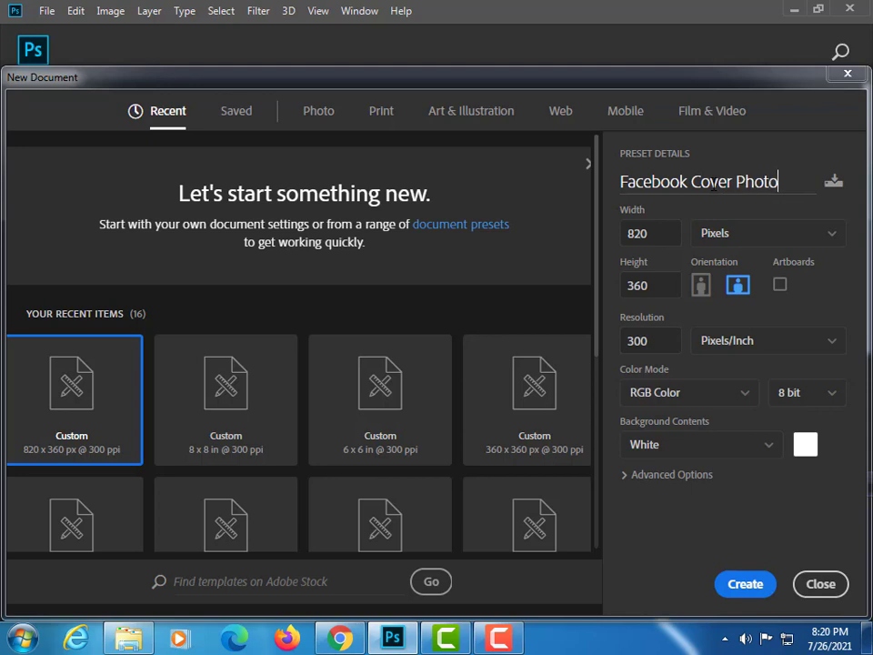
{"action": "double_click", "coordinate": [637, 232]}
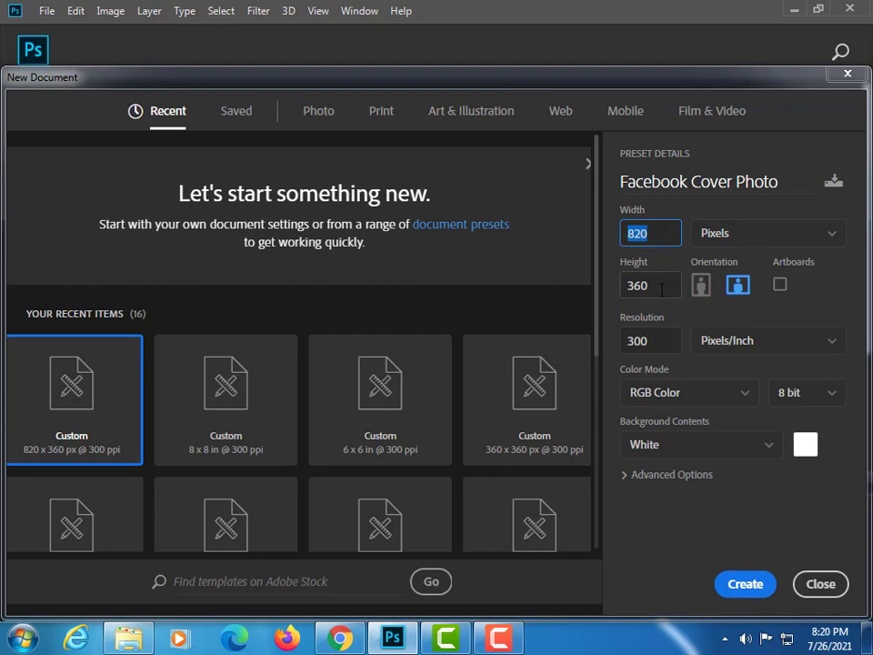
{"action": "left_click_drag", "start_coordinate": [654, 286], "coordinate": [623, 286]}
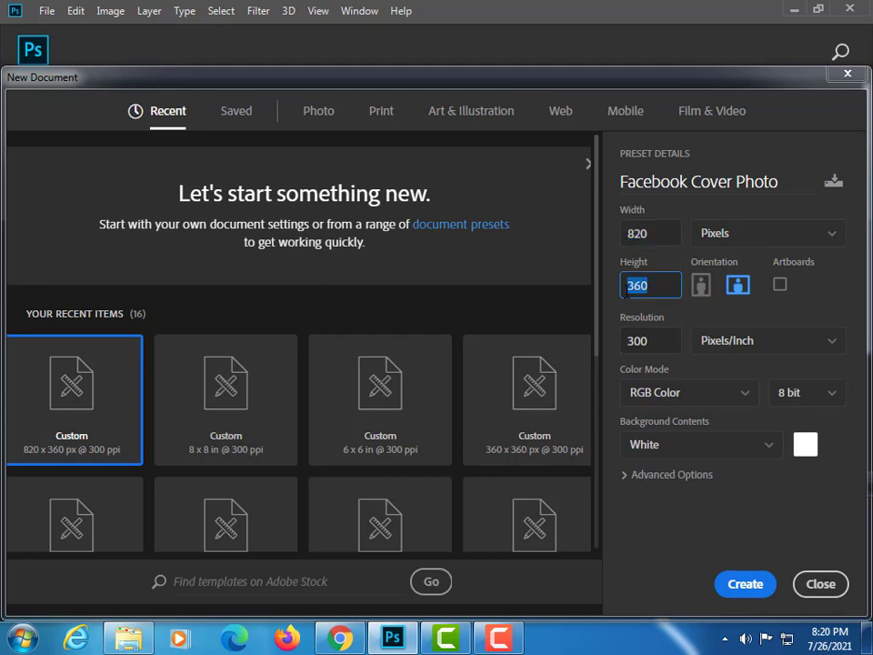
{"action": "double_click", "coordinate": [657, 341]}
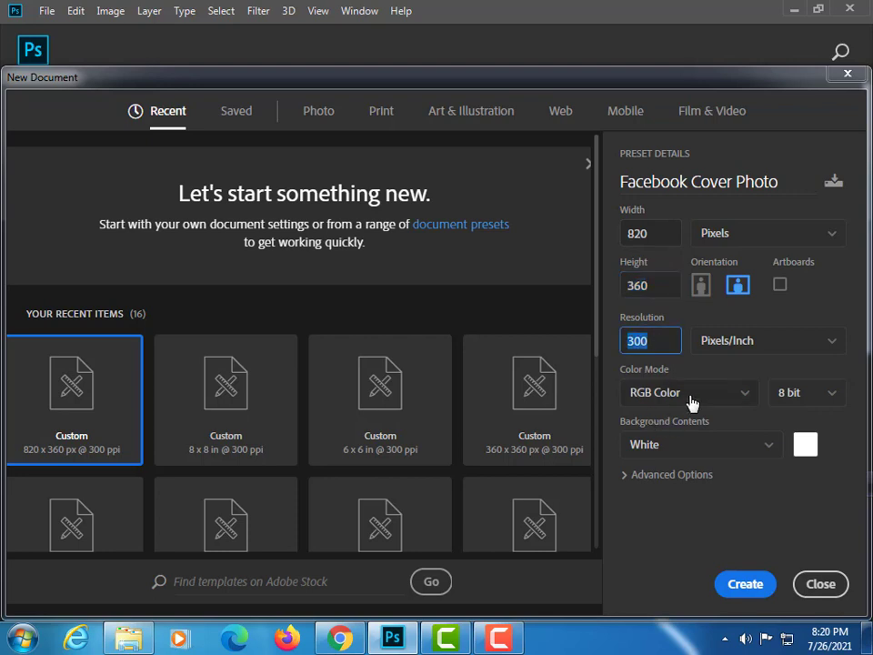
{"action": "left_click", "coordinate": [746, 594]}
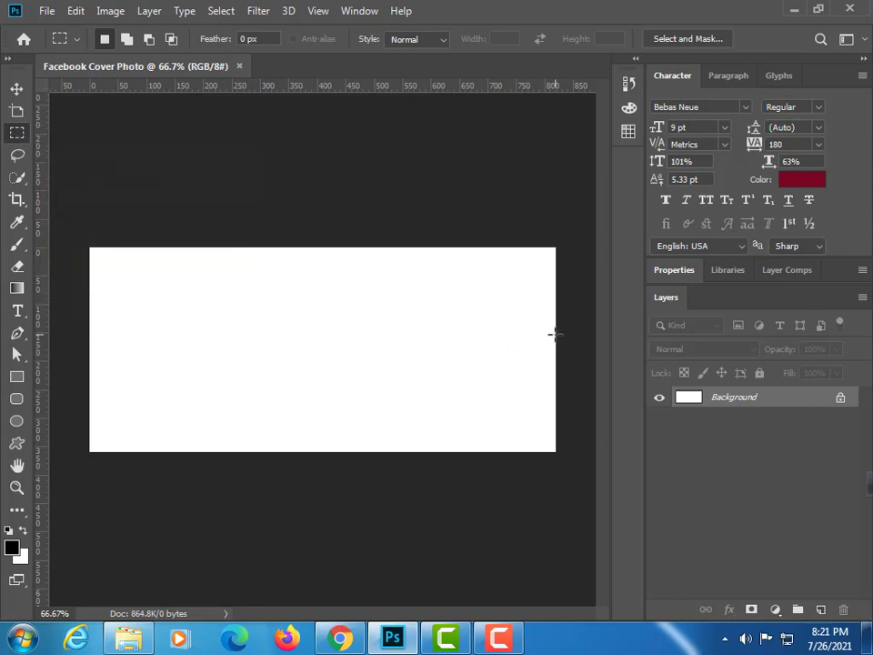
Measure margins with marquee selections and place vertical guides near the right and left edges
{"action": "left_click_drag", "start_coordinate": [555, 334], "coordinate": [504, 348]}
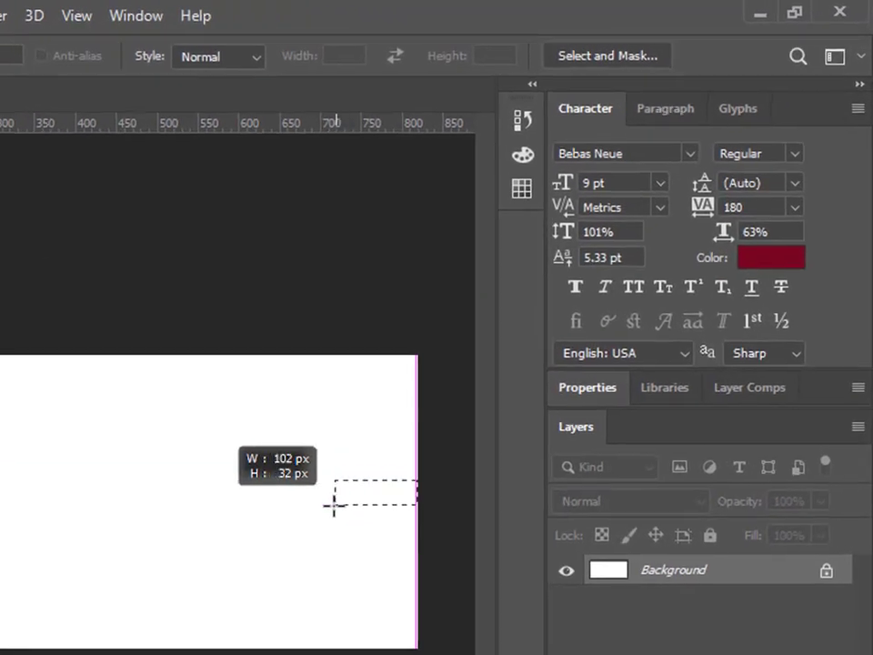
{"action": "left_click_drag", "start_coordinate": [472, 377], "coordinate": [311, 546]}
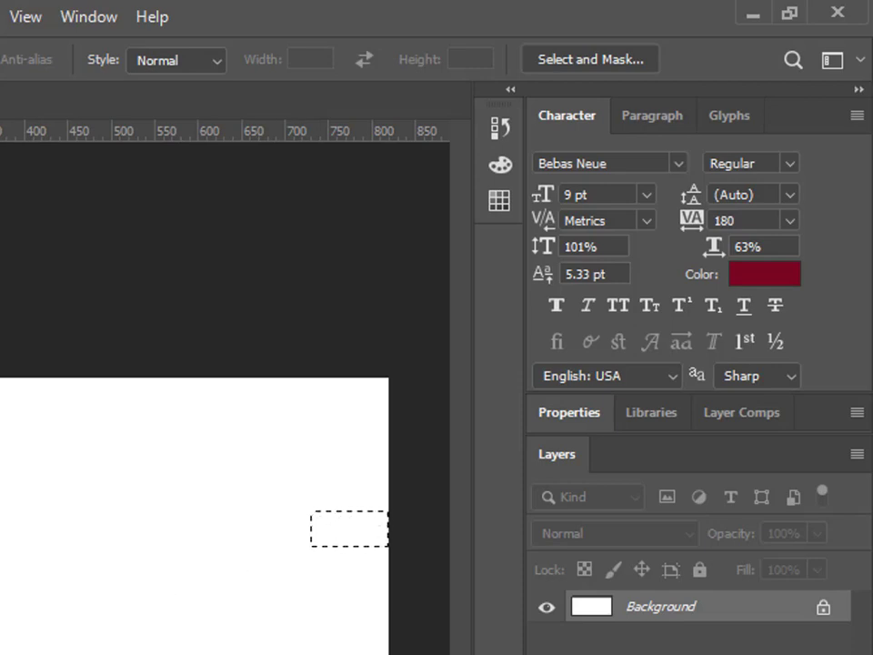
{"action": "left_click_drag", "start_coordinate": [2, 509], "coordinate": [308, 528]}
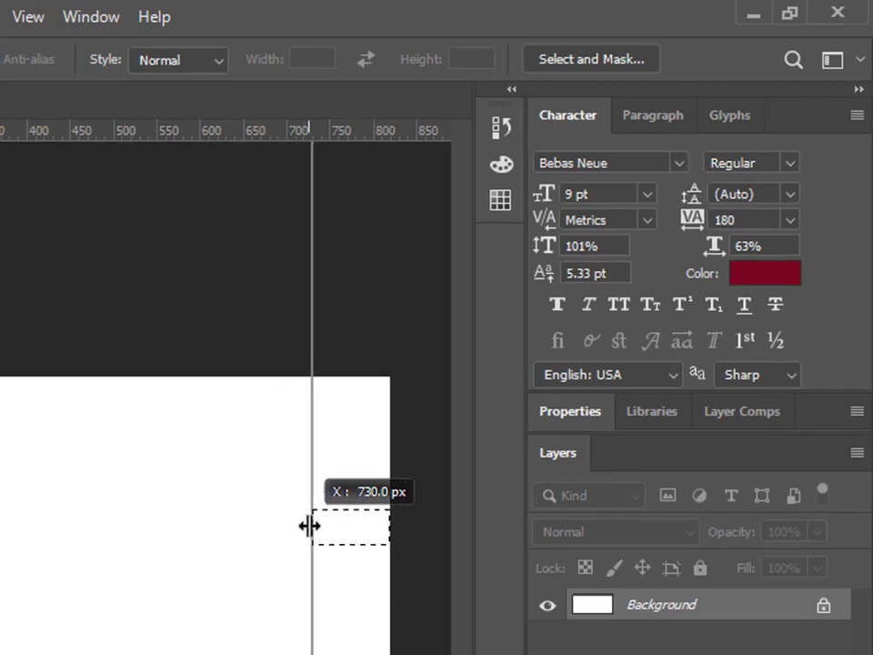
{"action": "left_click_drag", "start_coordinate": [308, 527], "coordinate": [308, 527]}
{"action": "left_click_drag", "start_coordinate": [536, 351], "coordinate": [121, 350]}
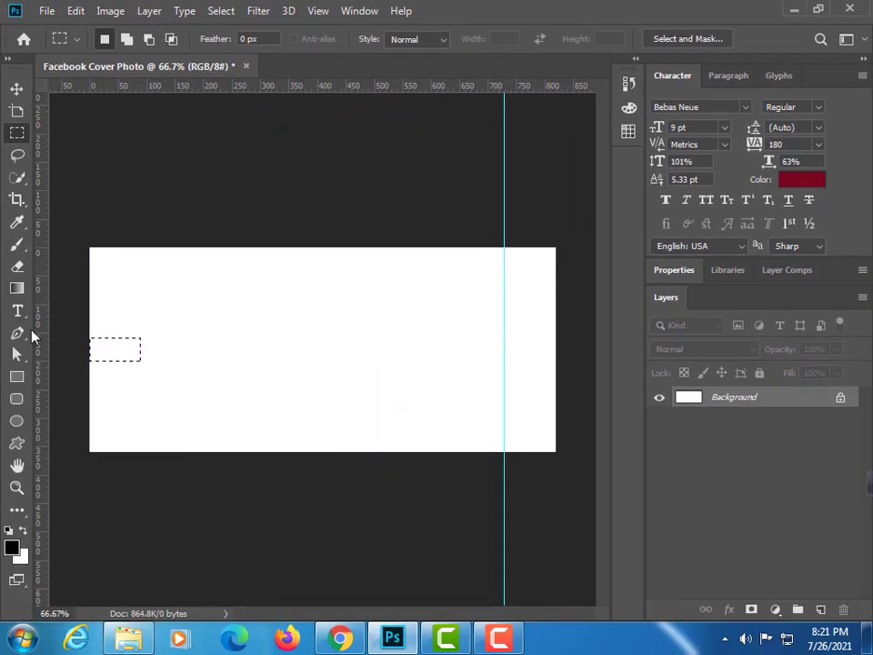
{"action": "left_click_drag", "start_coordinate": [39, 343], "coordinate": [140, 356]}
{"action": "left_click", "coordinate": [142, 362]}
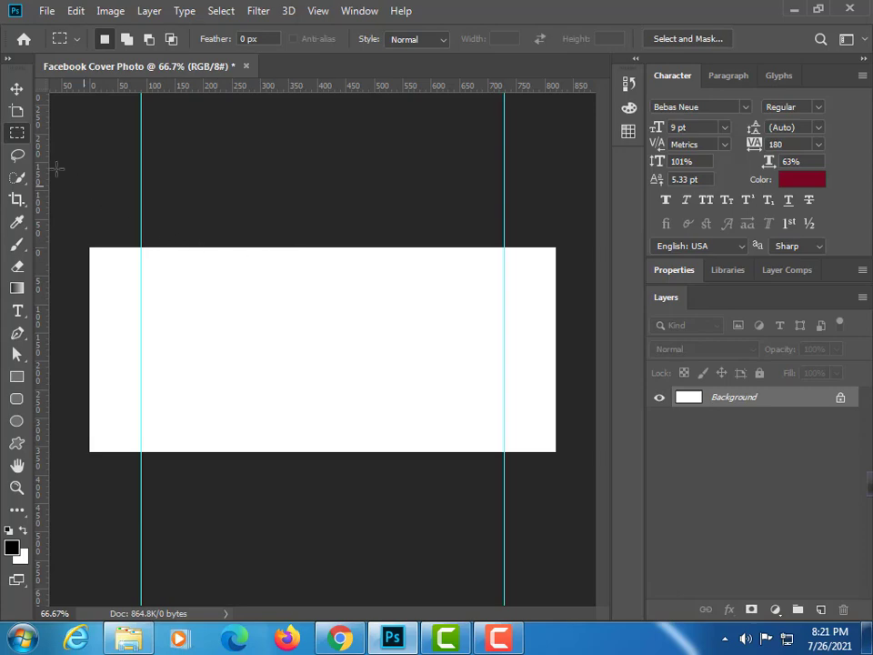
Add horizontal guides just below the top edge and near the bottom at 336 px
{"action": "mouse_move", "coordinate": [291, 246]}
{"action": "left_mouse_down"}
{"action": "mouse_move", "coordinate": [602, 537]}
{"action": "mouse_move", "coordinate": [602, 524]}
{"action": "left_mouse_up"}
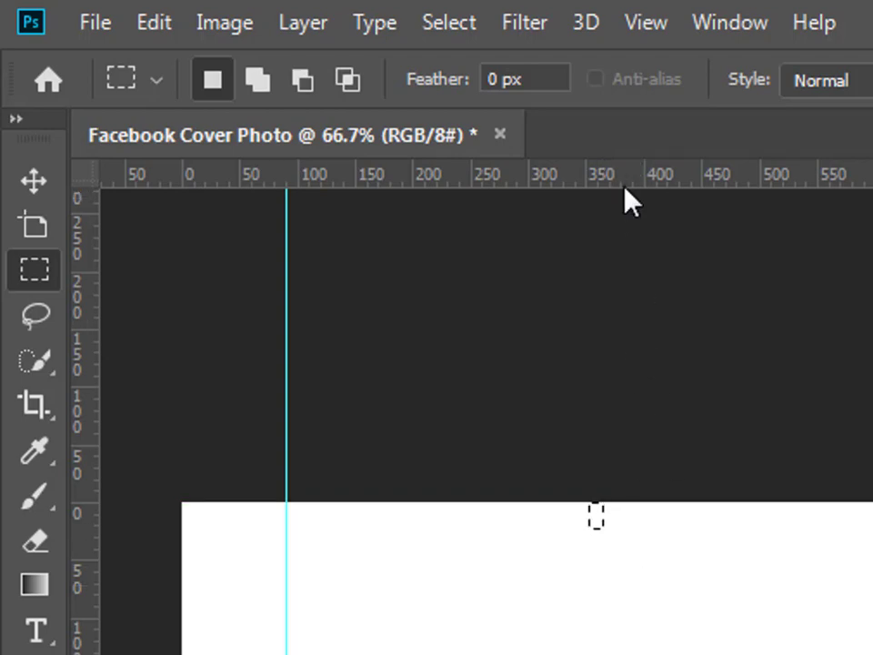
{"action": "mouse_move", "coordinate": [623, 177]}
{"action": "left_mouse_down"}
{"action": "mouse_move", "coordinate": [616, 519]}
{"action": "mouse_move", "coordinate": [293, 261]}
{"action": "mouse_move", "coordinate": [275, 401]}
{"action": "mouse_move", "coordinate": [282, 445]}
{"action": "left_mouse_up"}
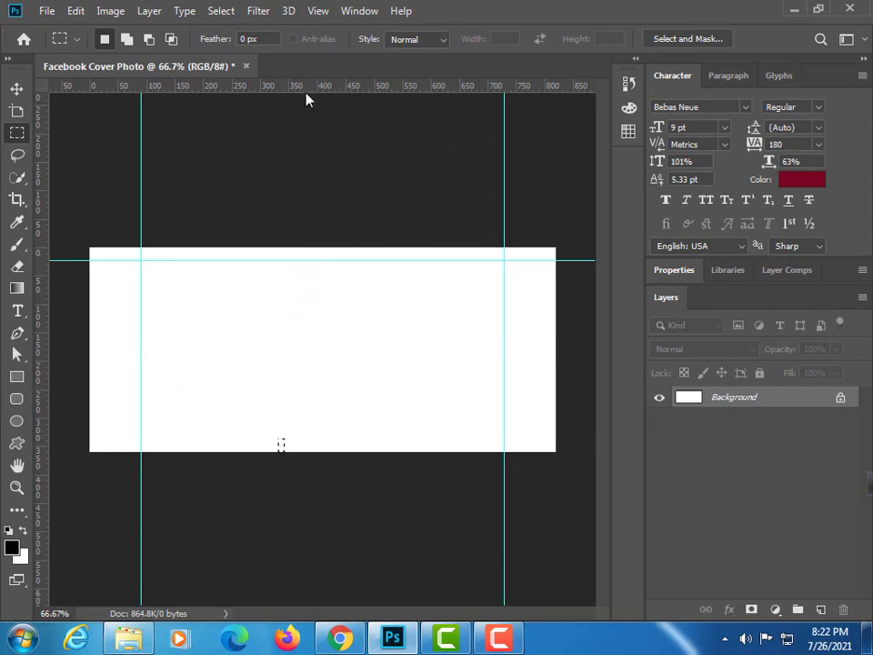
{"action": "mouse_move", "coordinate": [308, 91]}
{"action": "left_mouse_down"}
{"action": "mouse_move", "coordinate": [289, 413]}
{"action": "mouse_move", "coordinate": [297, 436]}
{"action": "left_mouse_up"}
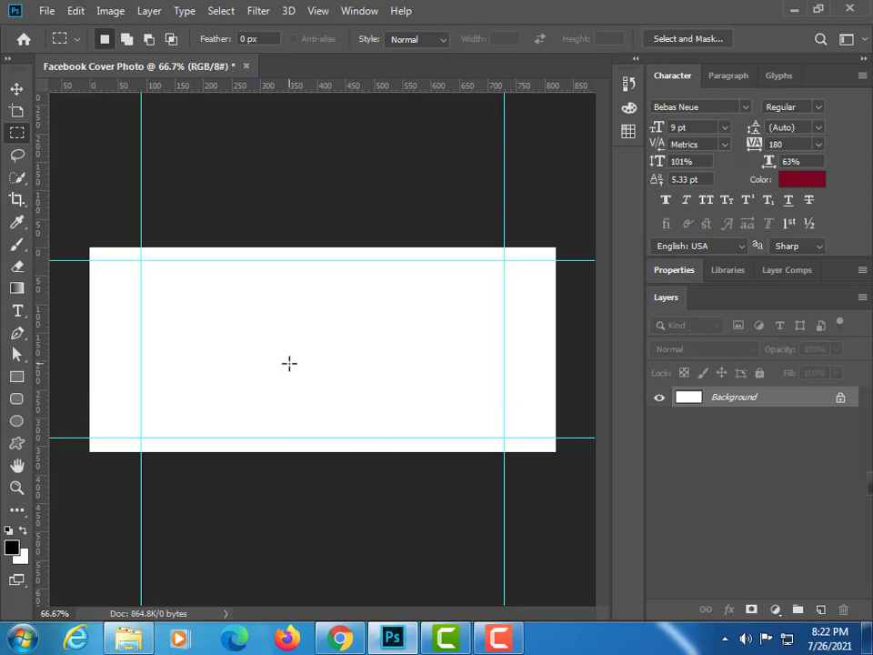
{"action": "left_click", "coordinate": [340, 637]}
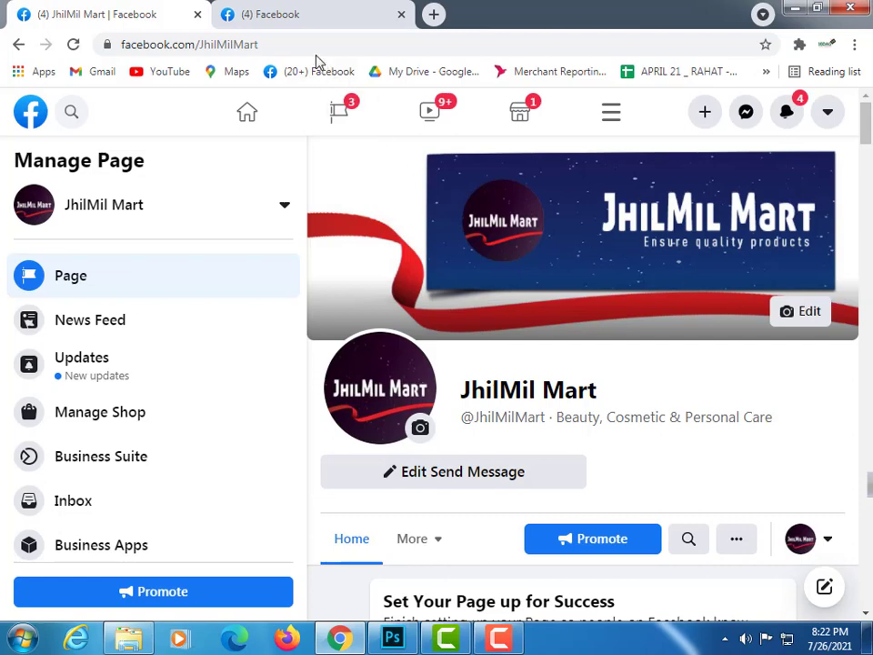
{"action": "left_click", "coordinate": [291, 18]}
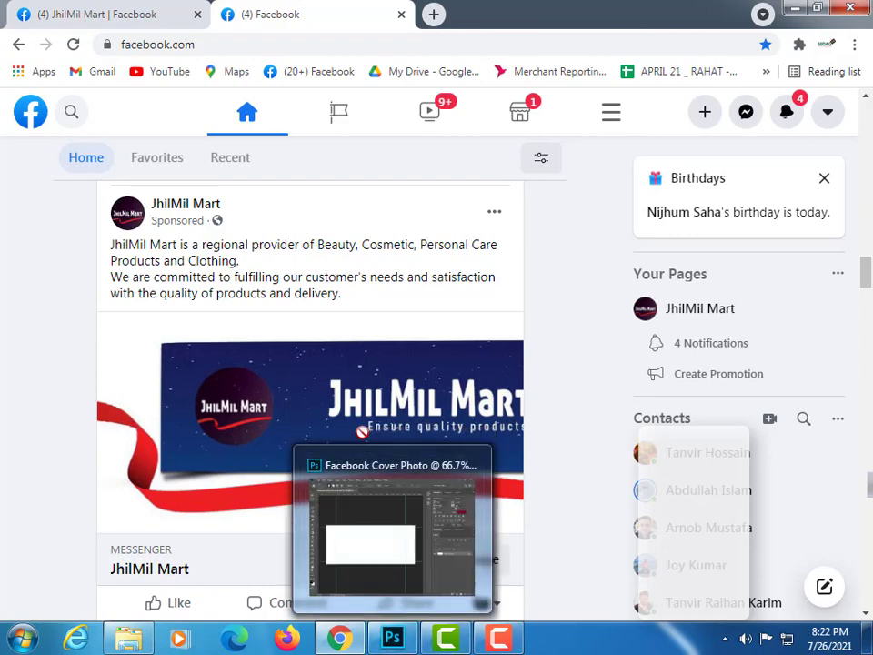
{"action": "left_click", "coordinate": [393, 638]}
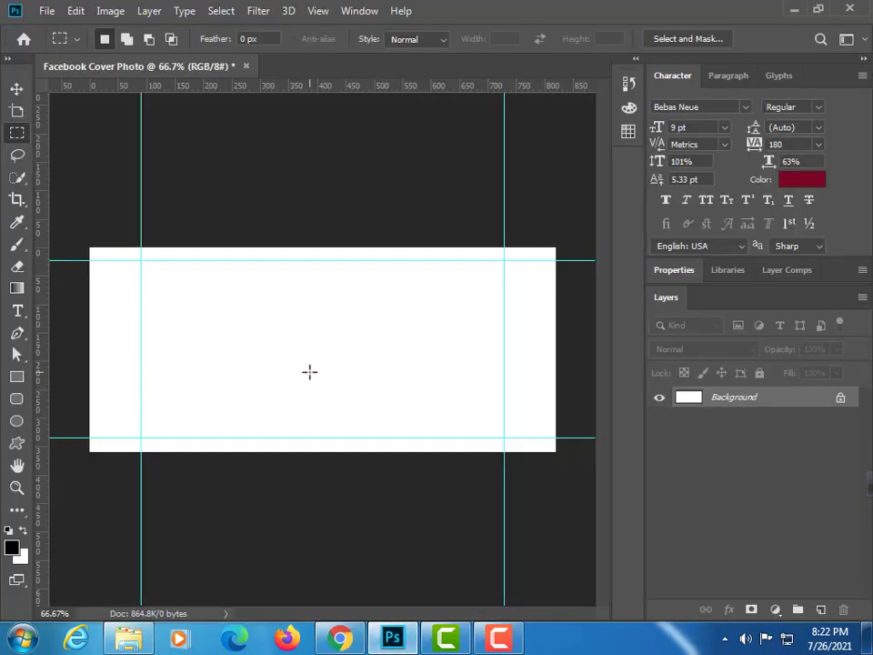
Add a Gradient Fill layer from the Red, Green preset, recolouring the left stop deep orange
{"action": "scroll", "coordinate": [309, 371], "scroll_direction": "up", "scroll_amount": 1}
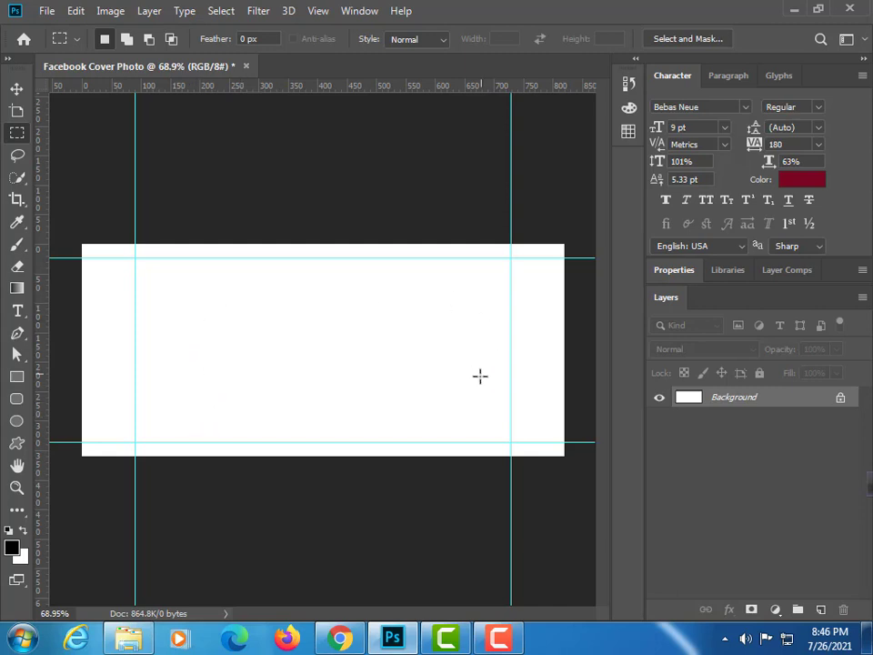
{"action": "left_click", "coordinate": [819, 610]}
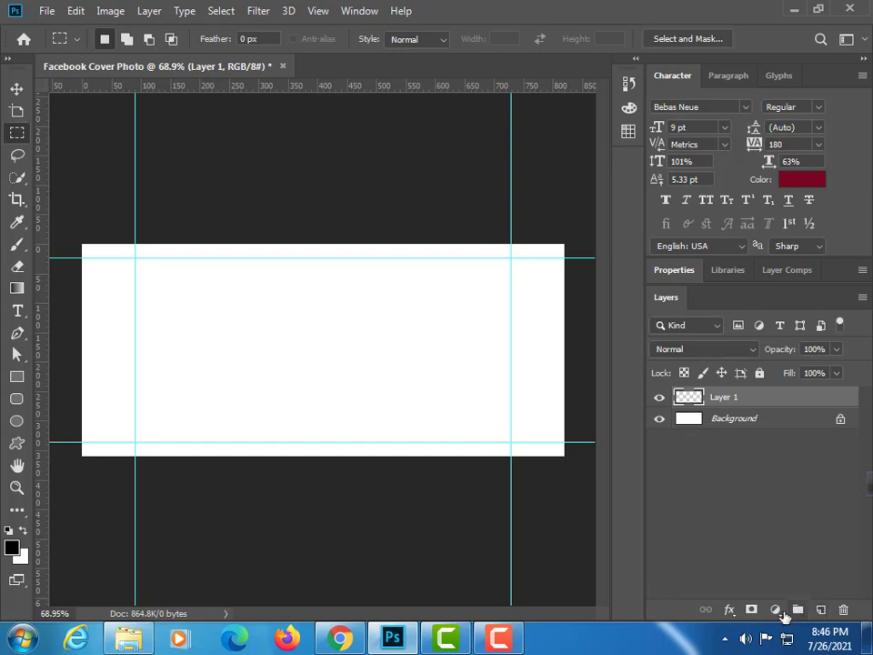
{"action": "left_click", "coordinate": [775, 609]}
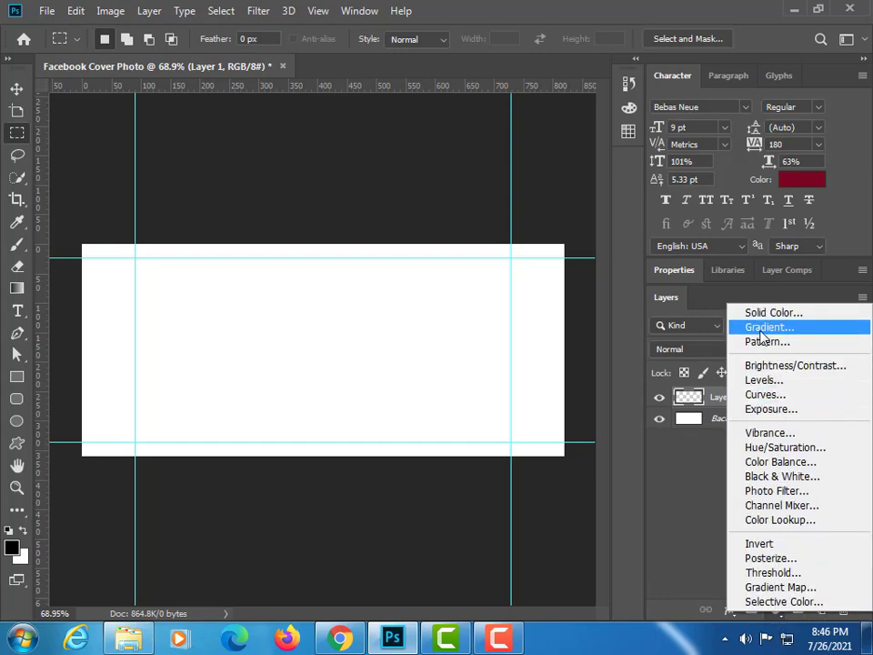
{"action": "left_click", "coordinate": [763, 328]}
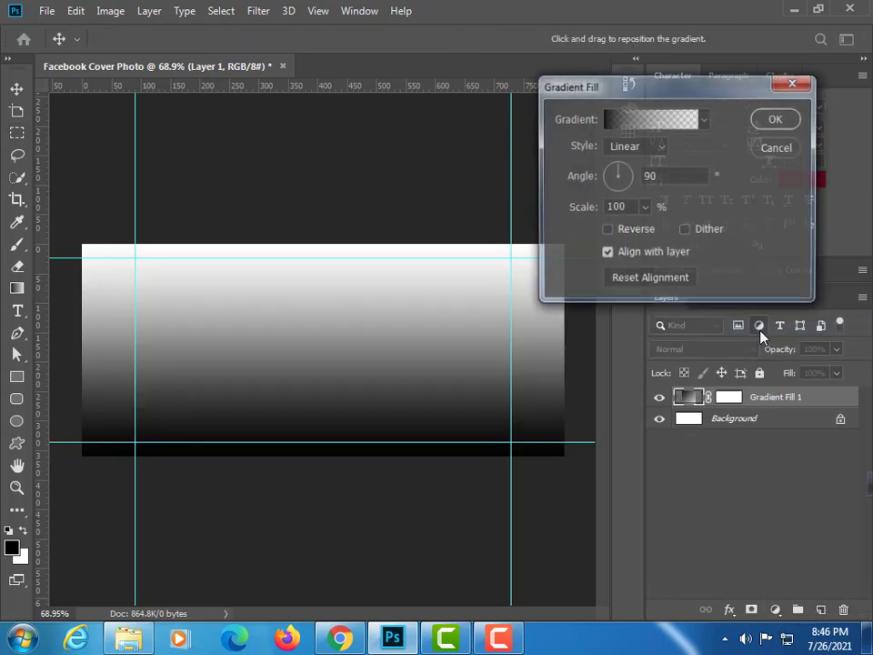
{"action": "left_click", "coordinate": [655, 120]}
{"action": "left_click", "coordinate": [587, 69]}
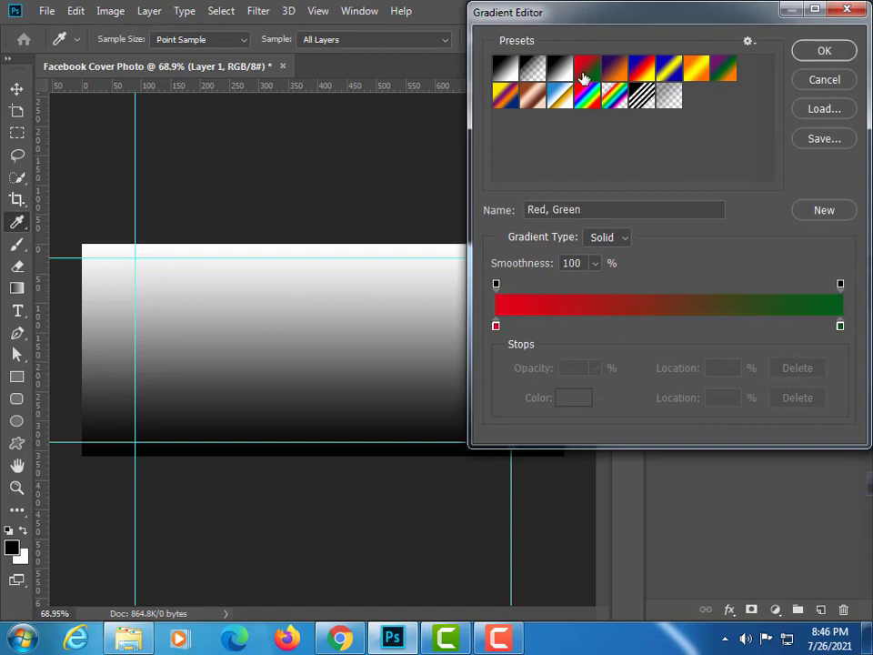
{"action": "left_click", "coordinate": [496, 328]}
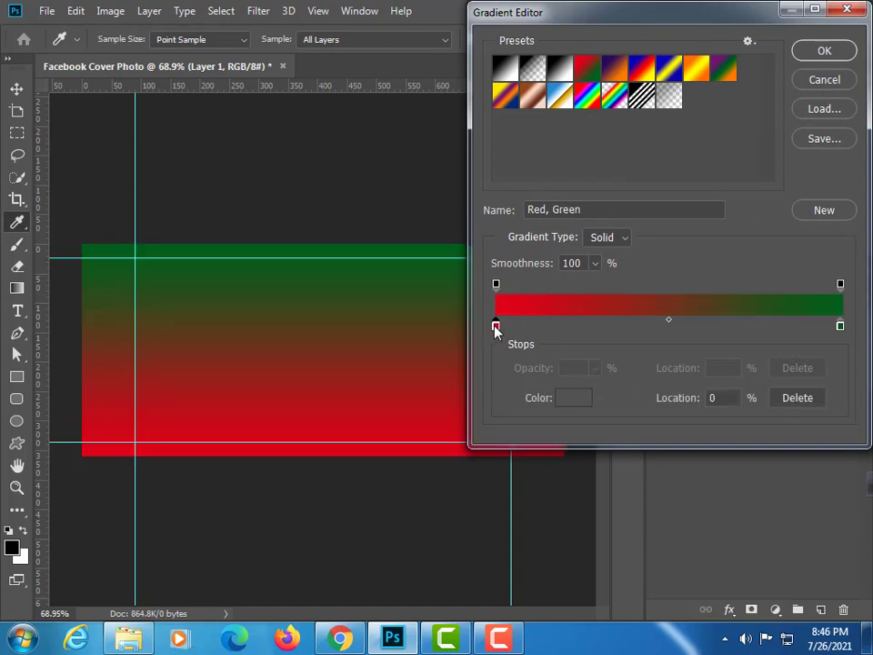
{"action": "left_click", "coordinate": [572, 400]}
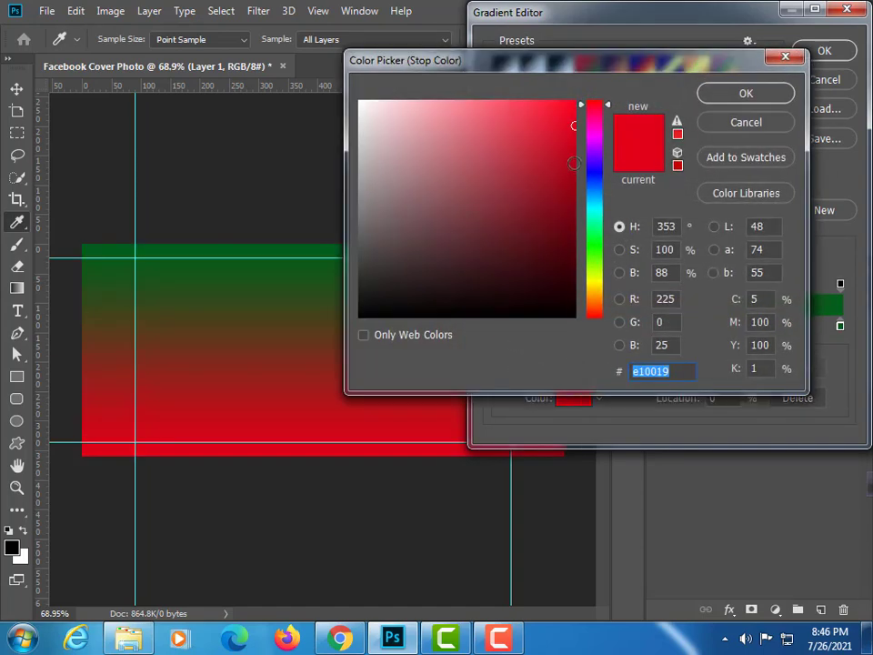
{"action": "left_click", "coordinate": [594, 293]}
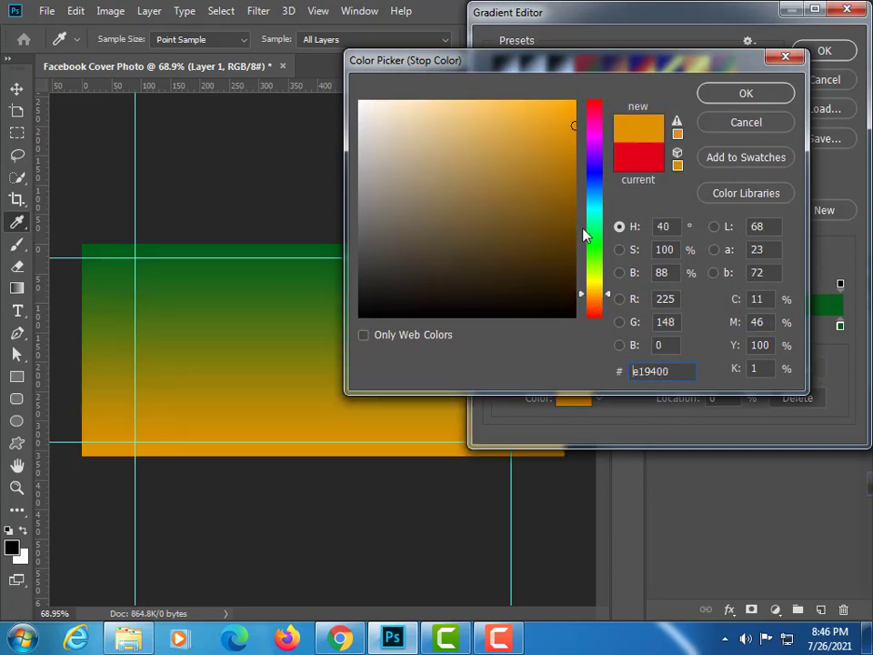
{"action": "left_click_drag", "start_coordinate": [606, 298], "coordinate": [608, 307]}
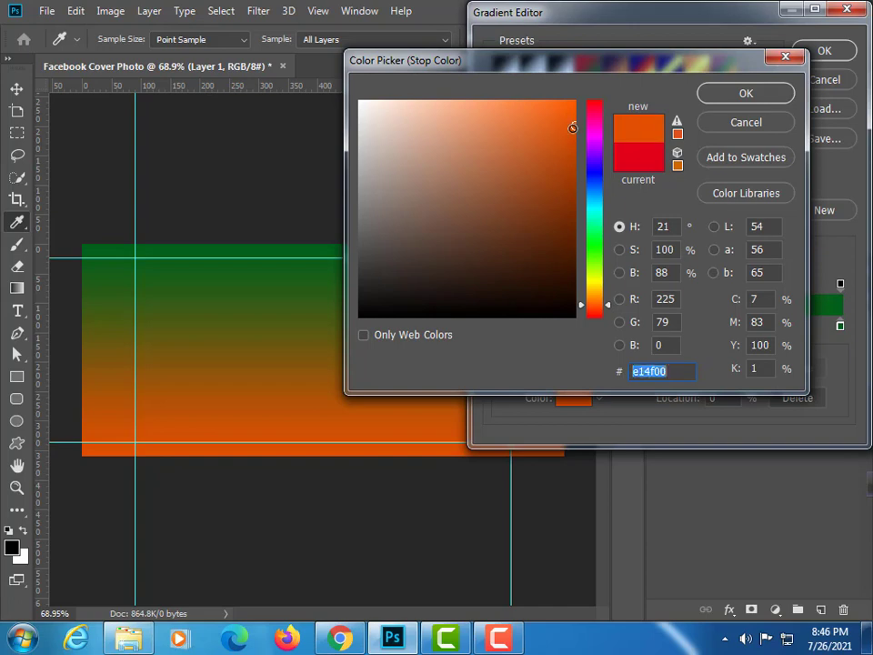
{"action": "left_click", "coordinate": [565, 146]}
{"action": "mouse_move", "coordinate": [565, 145]}
{"action": "left_mouse_down"}
{"action": "mouse_move", "coordinate": [556, 145]}
{"action": "mouse_move", "coordinate": [568, 147]}
{"action": "left_mouse_up"}
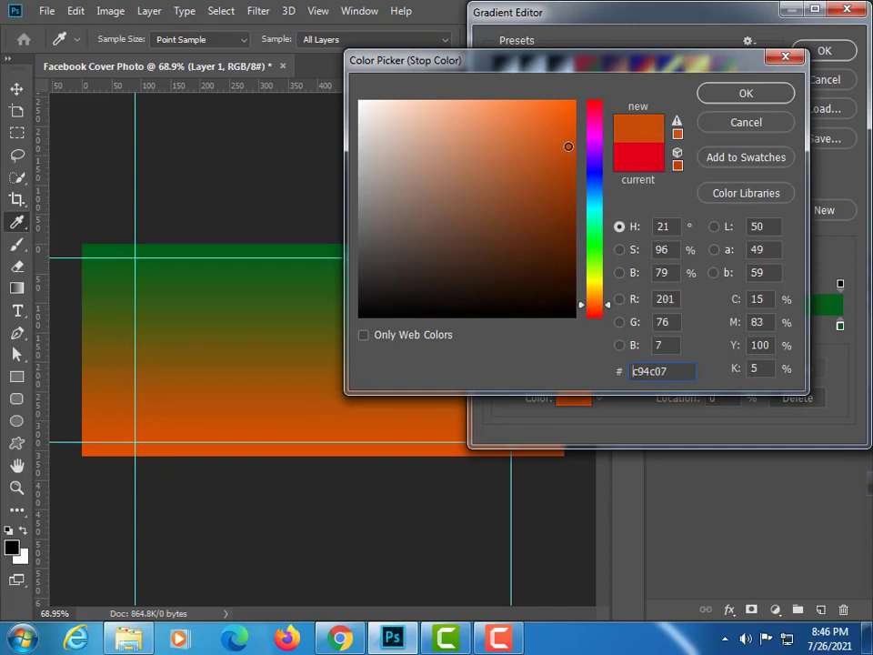
{"action": "left_click", "coordinate": [746, 93]}
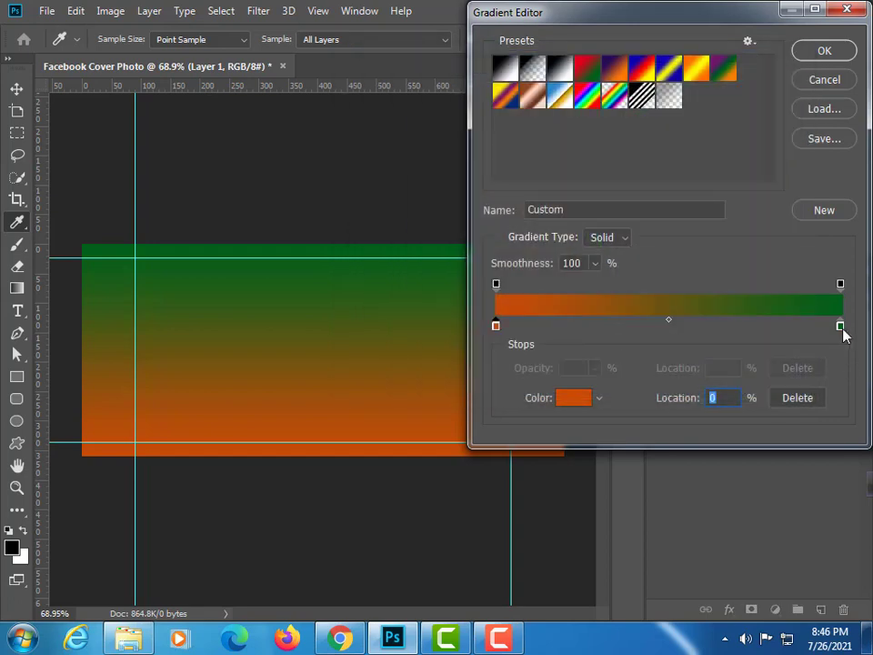
Recolour the gradient's end stop bright gold and accept the orange-to-gold gradient
{"action": "left_click", "coordinate": [841, 326]}
{"action": "left_click", "coordinate": [575, 398]}
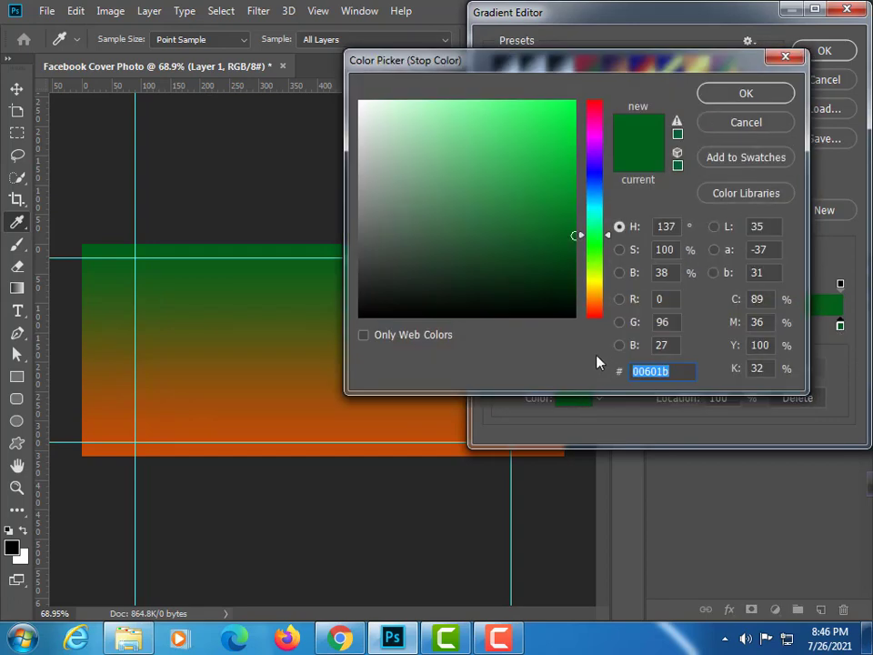
{"action": "left_click", "coordinate": [597, 293]}
{"action": "left_click_drag", "start_coordinate": [575, 234], "coordinate": [558, 127]}
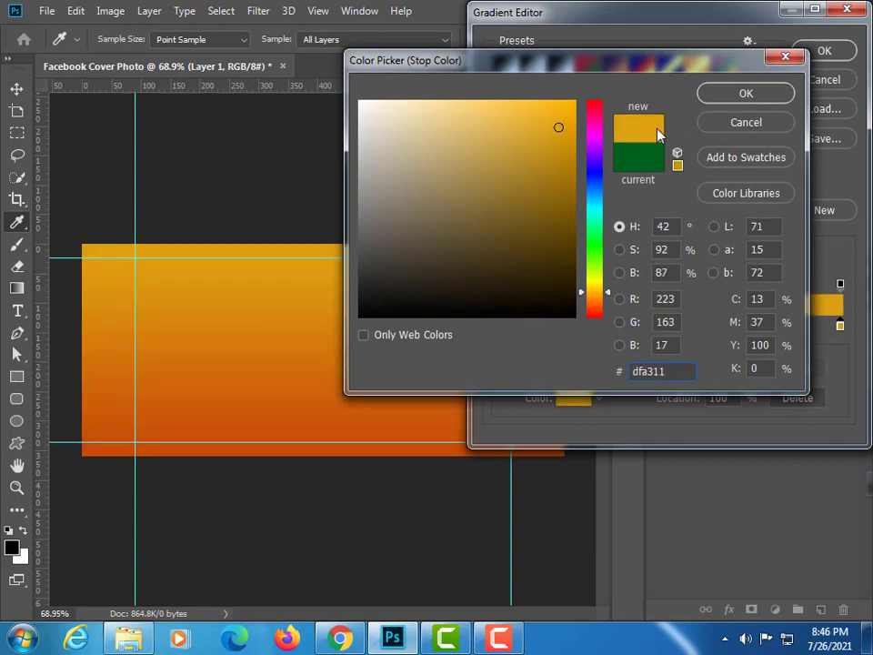
{"action": "left_click", "coordinate": [757, 101]}
{"action": "left_click", "coordinate": [819, 55]}
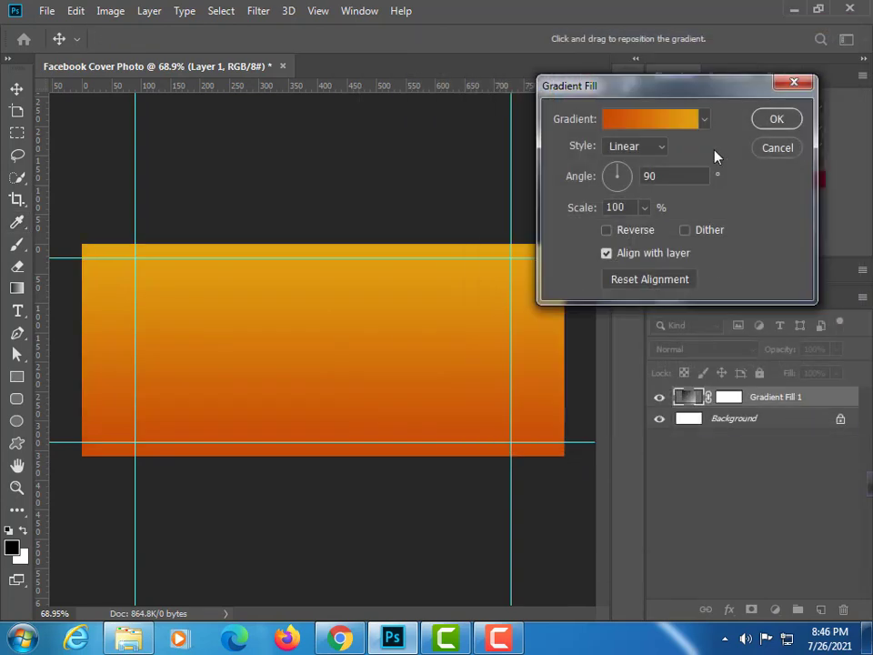
Set the gradient angle to about 15.56°, left to right, and apply the fill
{"action": "left_click_drag", "start_coordinate": [620, 175], "coordinate": [628, 183]}
{"action": "left_click", "coordinate": [629, 182]}
{"action": "left_click_drag", "start_coordinate": [629, 182], "coordinate": [628, 173]}
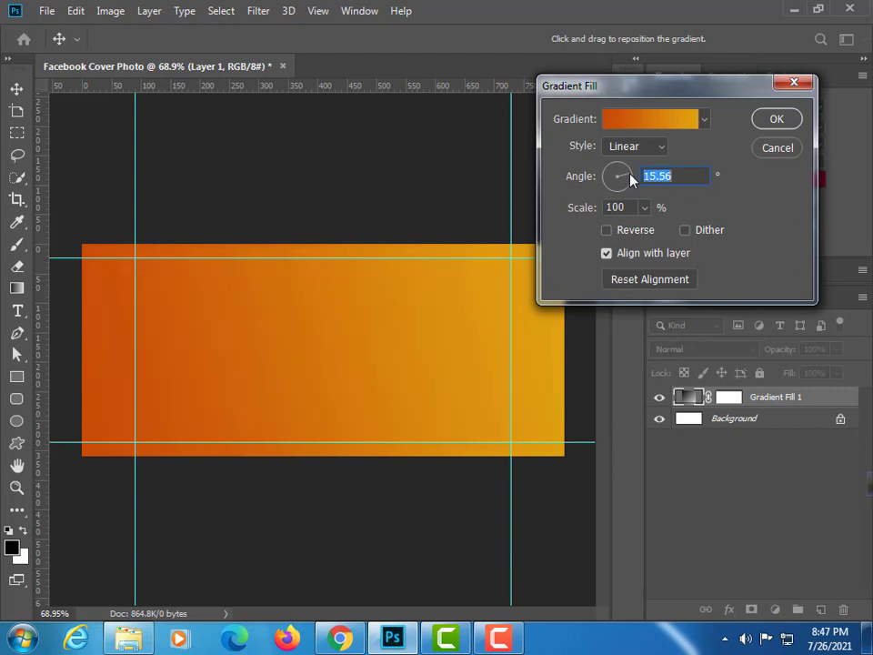
{"action": "left_click", "coordinate": [761, 121]}
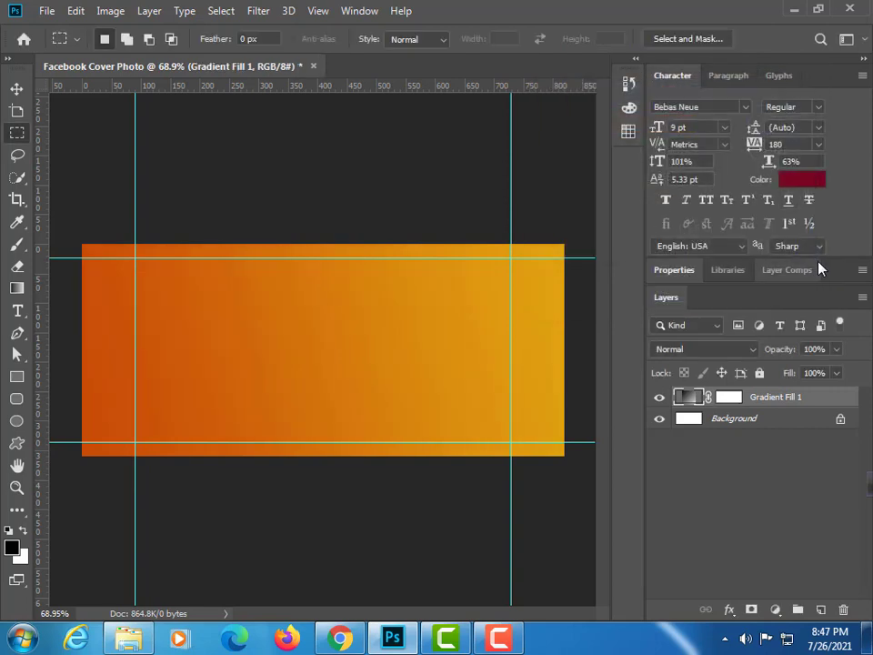
Draw a centred 110 px square with the Rectangle tool on the cover's left side
{"action": "left_click", "coordinate": [17, 376]}
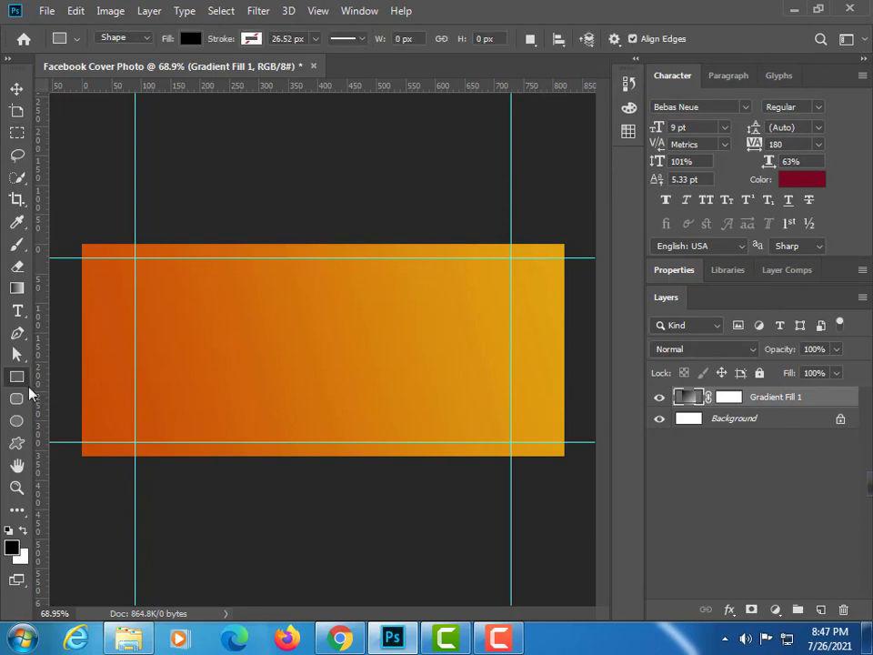
{"action": "left_click_drag", "start_coordinate": [189, 333], "coordinate": [223, 360]}
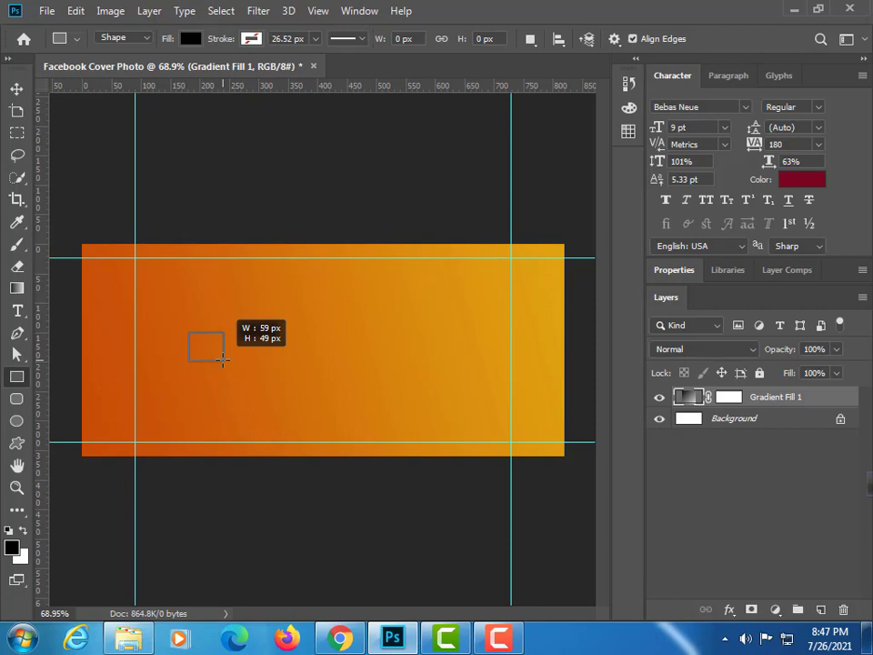
{"action": "key", "text": "alt+shift"}
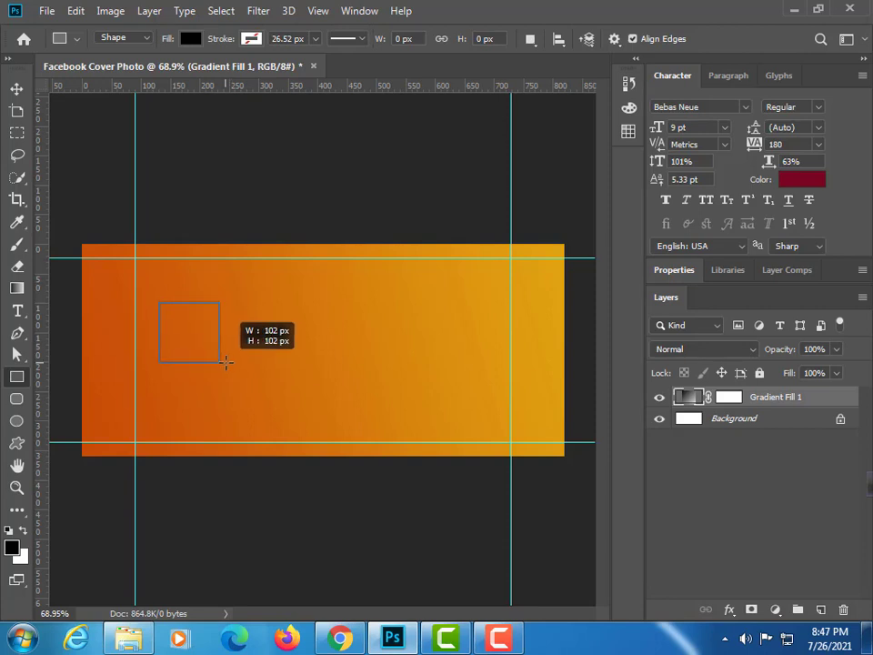
{"action": "left_click_drag", "start_coordinate": [223, 360], "coordinate": [227, 363]}
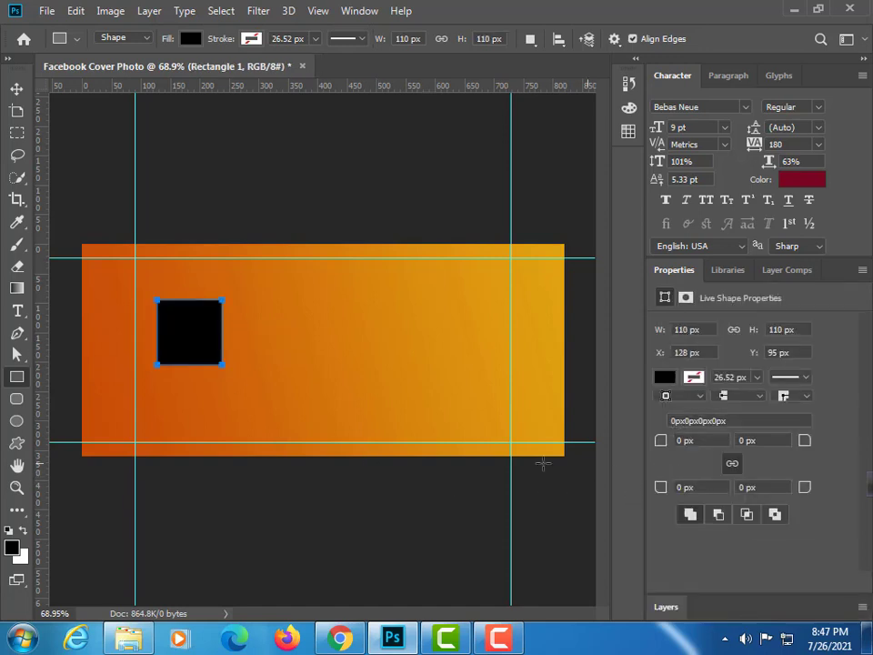
Fill the square bright green and give all corners a 15 px radius
{"action": "left_click", "coordinate": [665, 380]}
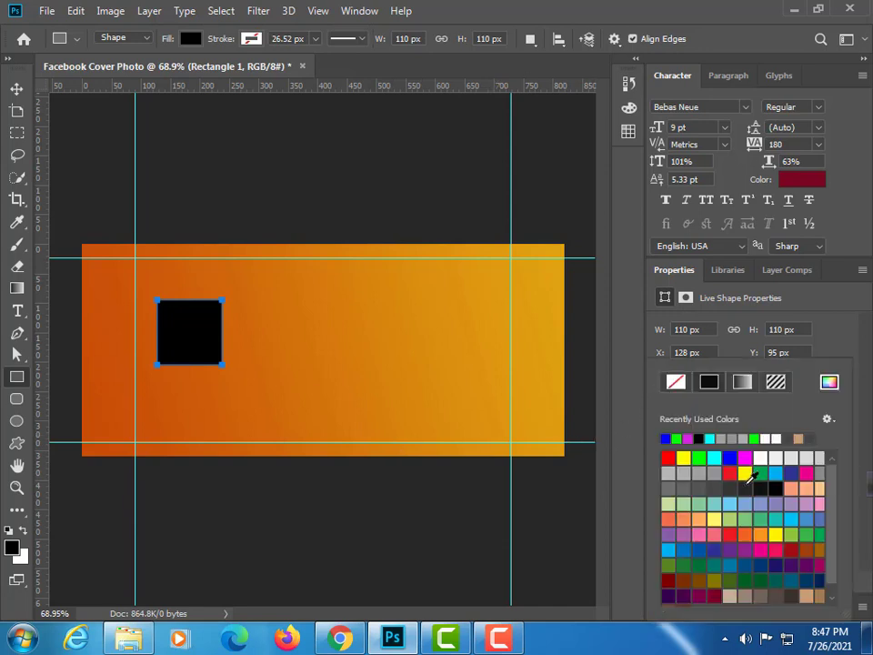
{"action": "left_click", "coordinate": [699, 456]}
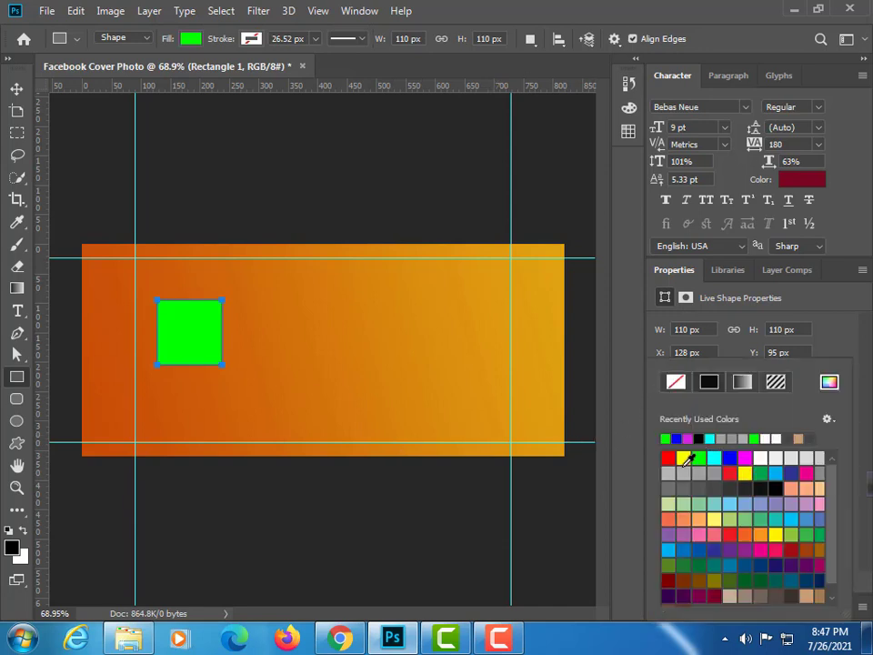
{"action": "left_click", "coordinate": [668, 280]}
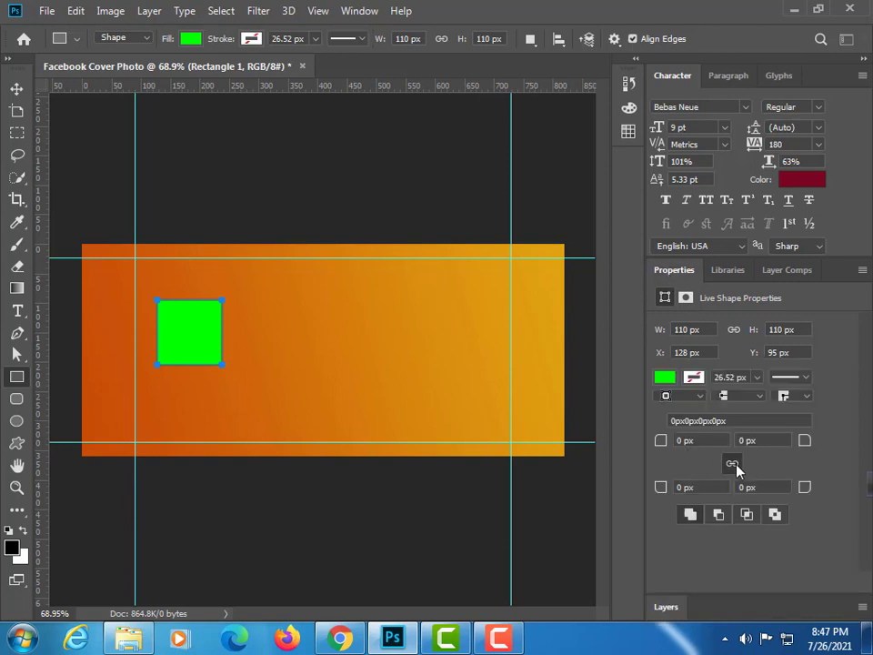
{"action": "left_click", "coordinate": [682, 440]}
{"action": "type", "text": "15"}
{"action": "left_click", "coordinate": [732, 463]}
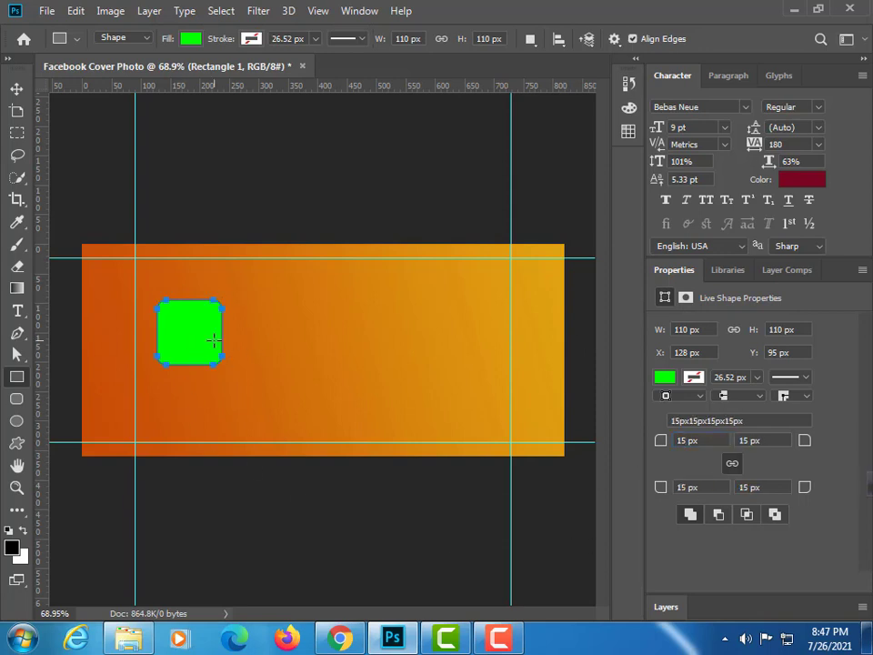
{"action": "left_click", "coordinate": [17, 90]}
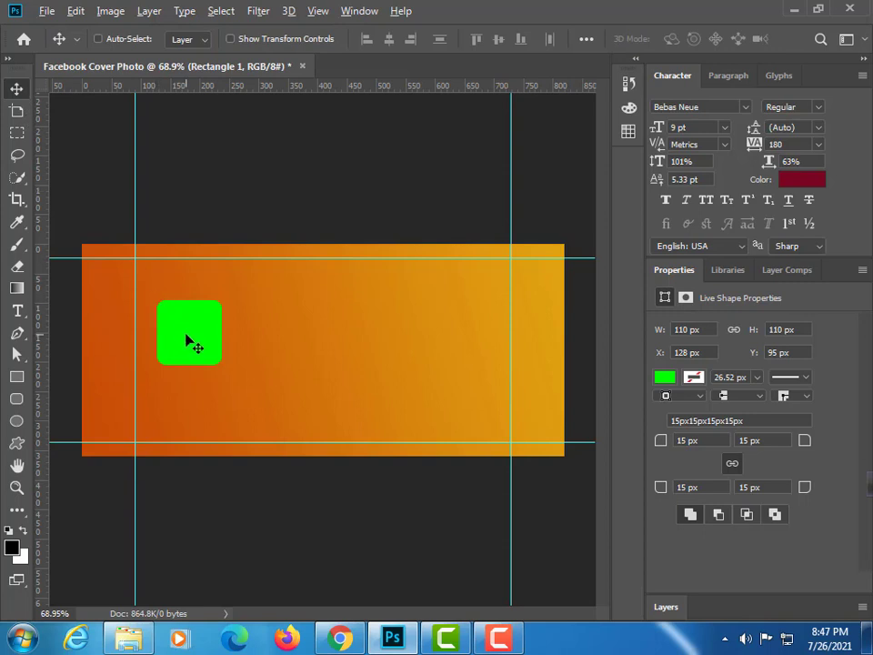
Duplicate the square to its right and nudge the copy right to widen the gap
{"action": "left_click_drag", "start_coordinate": [190, 343], "coordinate": [253, 344]}
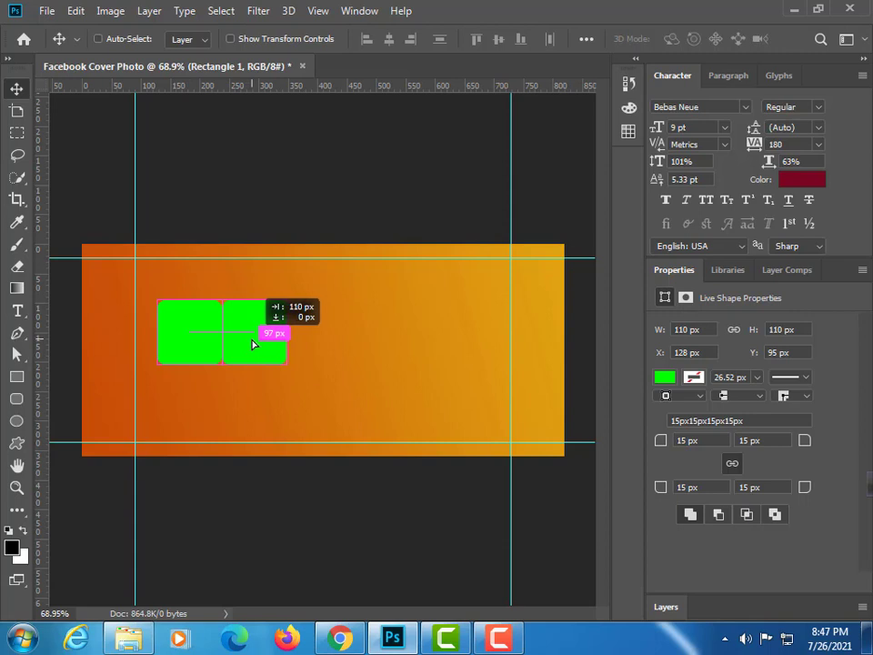
{"action": "key", "text": "z"}
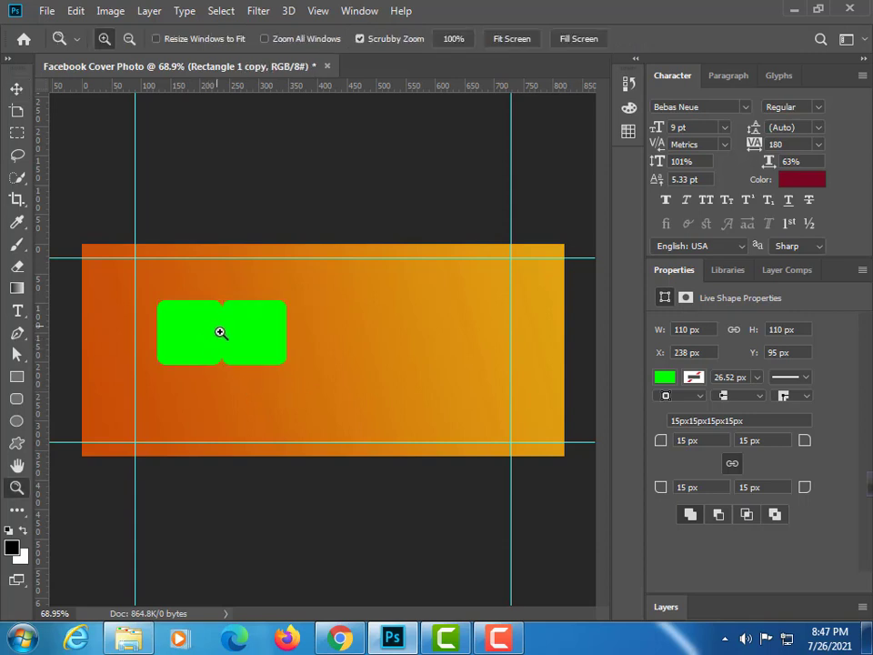
{"action": "mouse_move", "coordinate": [220, 331]}
{"action": "left_mouse_down"}
{"action": "mouse_move", "coordinate": [291, 407]}
{"action": "mouse_move", "coordinate": [309, 407]}
{"action": "left_mouse_up"}
{"action": "left_click", "coordinate": [17, 88]}
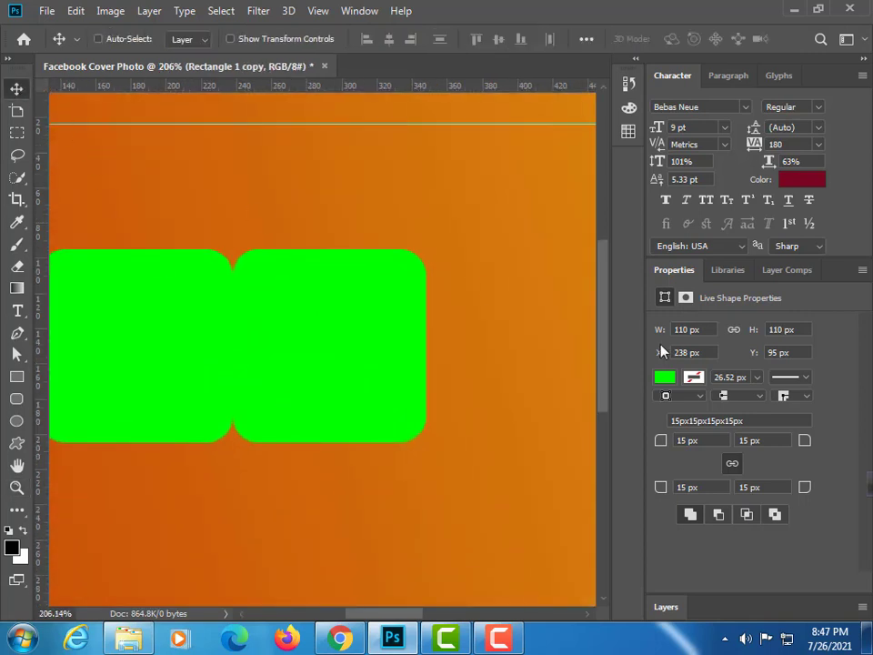
{"action": "key", "text": "Right"}
{"action": "key", "text": "Right"}
{"action": "key", "text": "Right"}
{"action": "key", "text": "Right"}
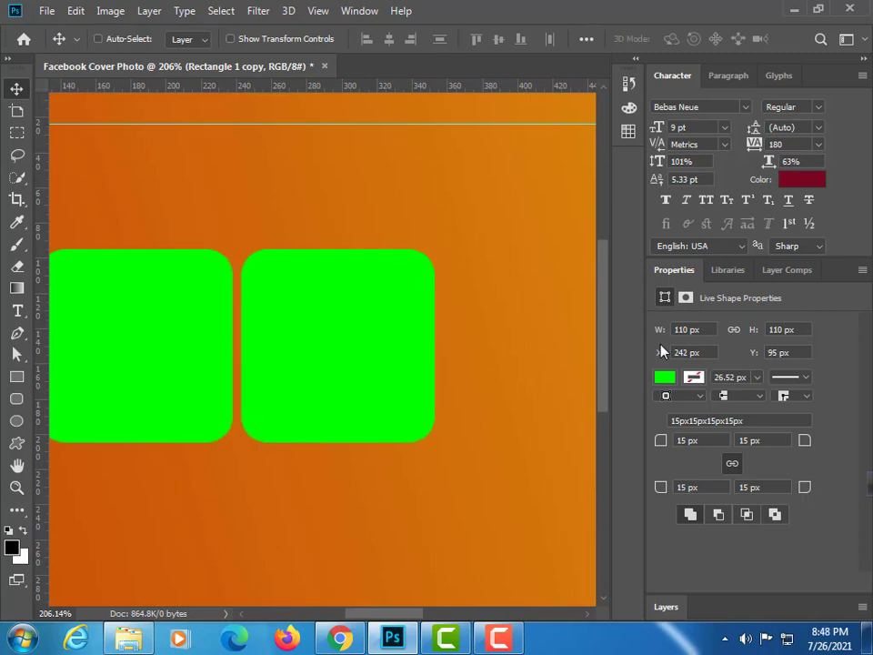
{"action": "key", "text": "Right"}
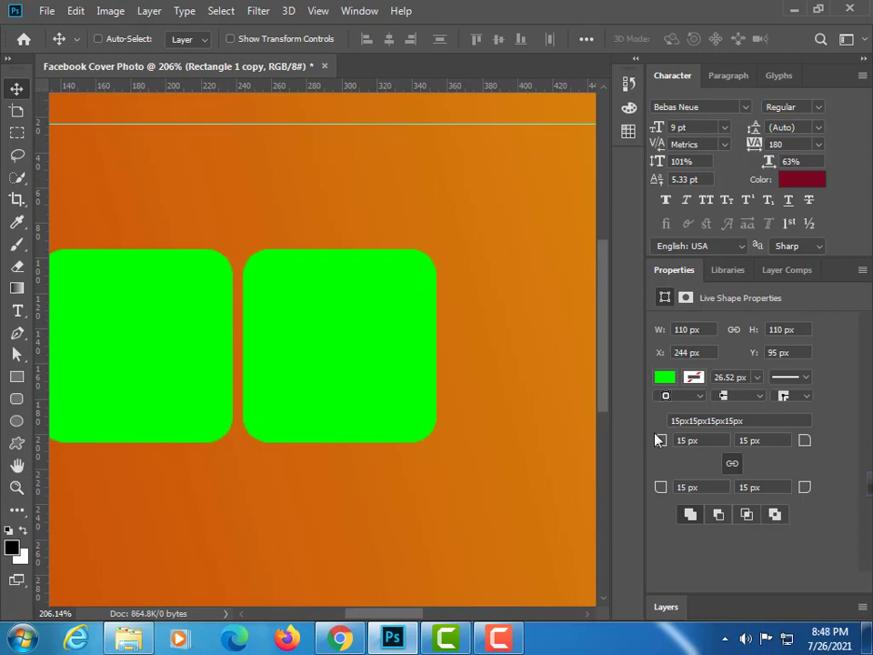
Duplicate both square layers and move the pair below, forming a 2 × 2 grid
{"action": "left_click", "coordinate": [665, 606]}
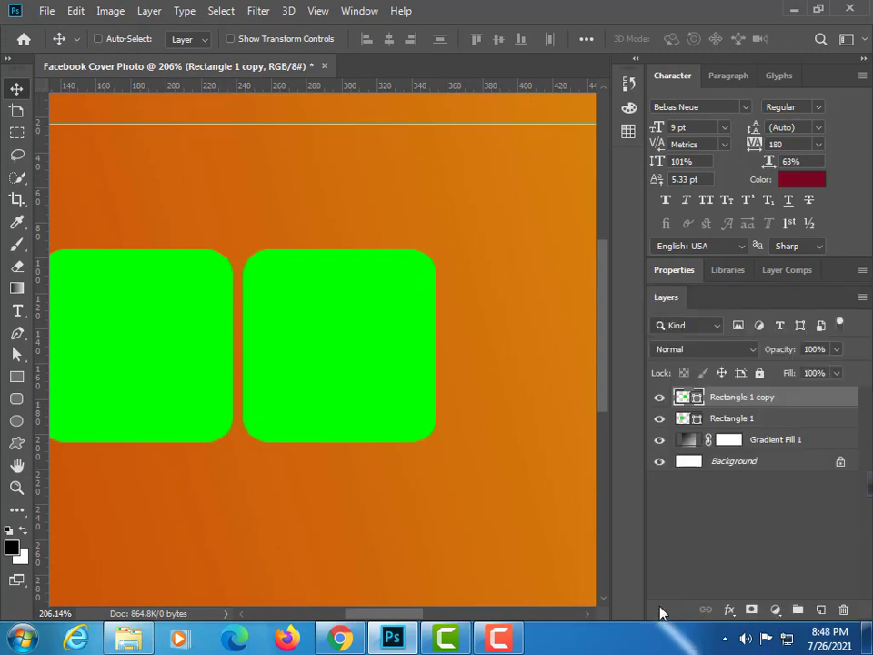
{"action": "left_click", "coordinate": [766, 418], "text": "shift"}
{"action": "left_click_drag", "start_coordinate": [810, 417], "coordinate": [820, 609]}
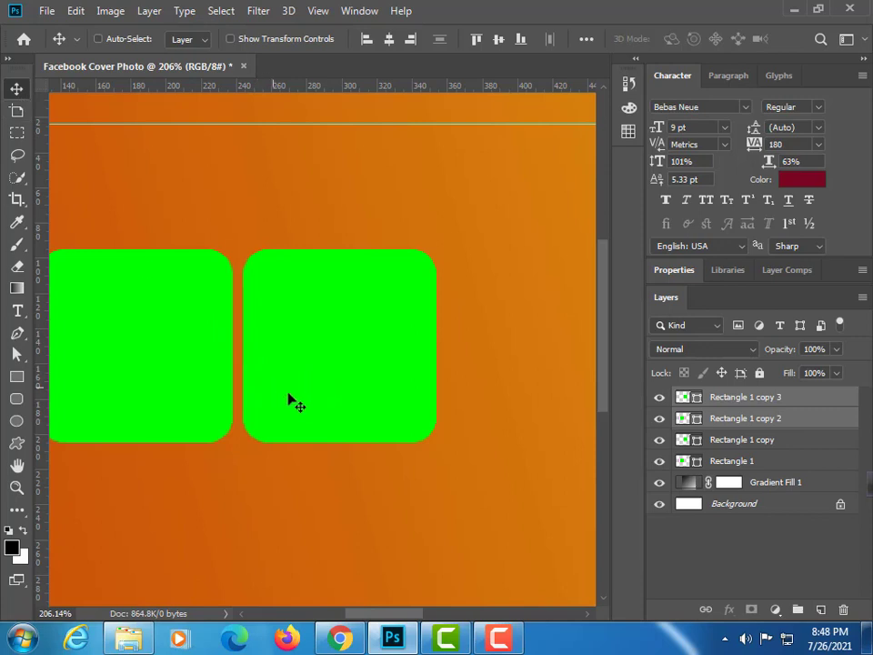
{"action": "mouse_move", "coordinate": [305, 414]}
{"action": "left_mouse_down"}
{"action": "mouse_move", "coordinate": [306, 584]}
{"action": "mouse_move", "coordinate": [302, 489]}
{"action": "left_mouse_up"}
{"action": "key", "text": "z"}
{"action": "left_click_drag", "start_coordinate": [215, 278], "coordinate": [297, 377]}
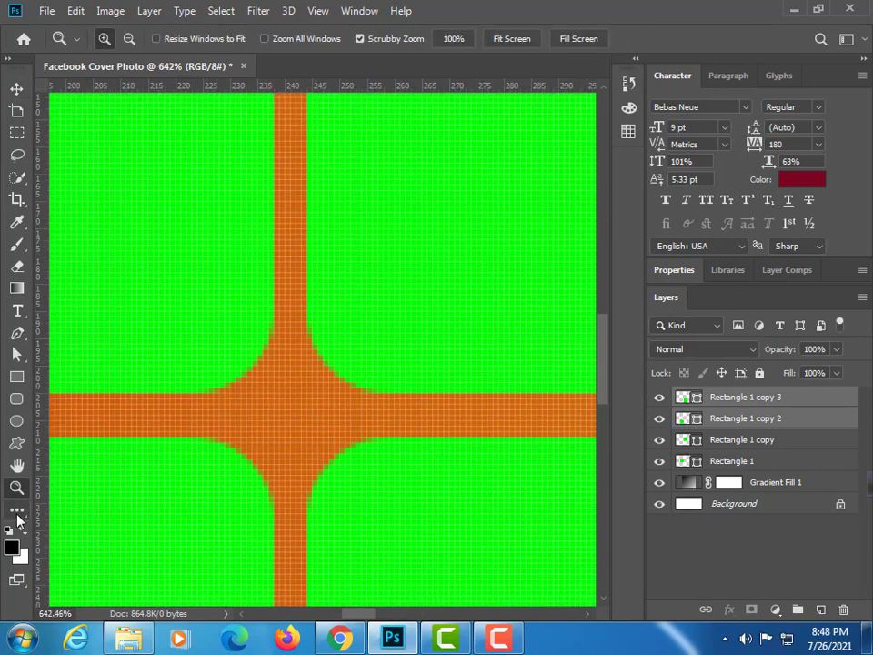
Draw a short green line as a gap gauge and rotate it vertical in the horizontal gap
{"action": "left_click", "coordinate": [17, 511]}
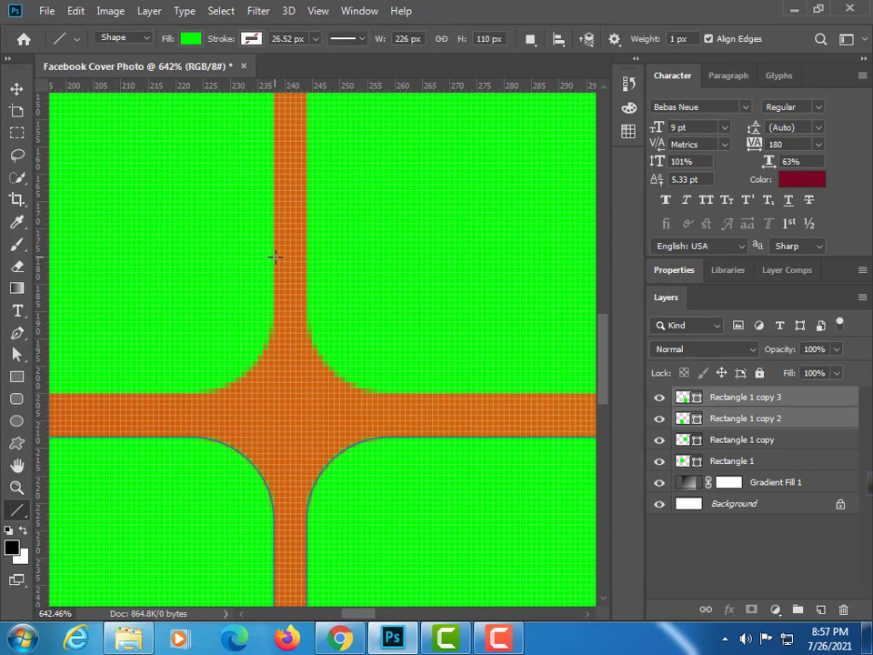
{"action": "left_click_drag", "start_coordinate": [275, 256], "coordinate": [308, 255]}
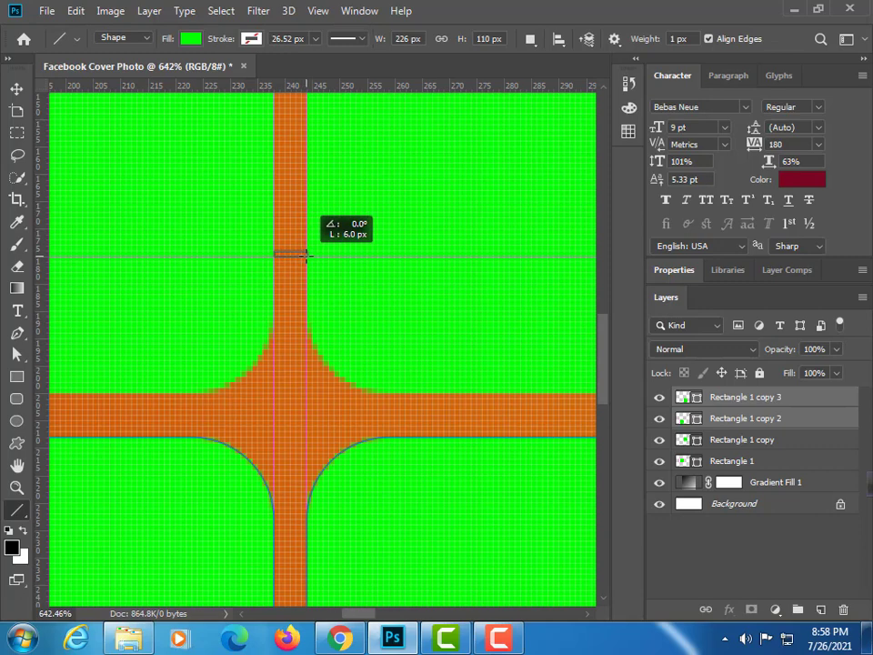
{"action": "left_click_drag", "start_coordinate": [307, 256], "coordinate": [307, 256]}
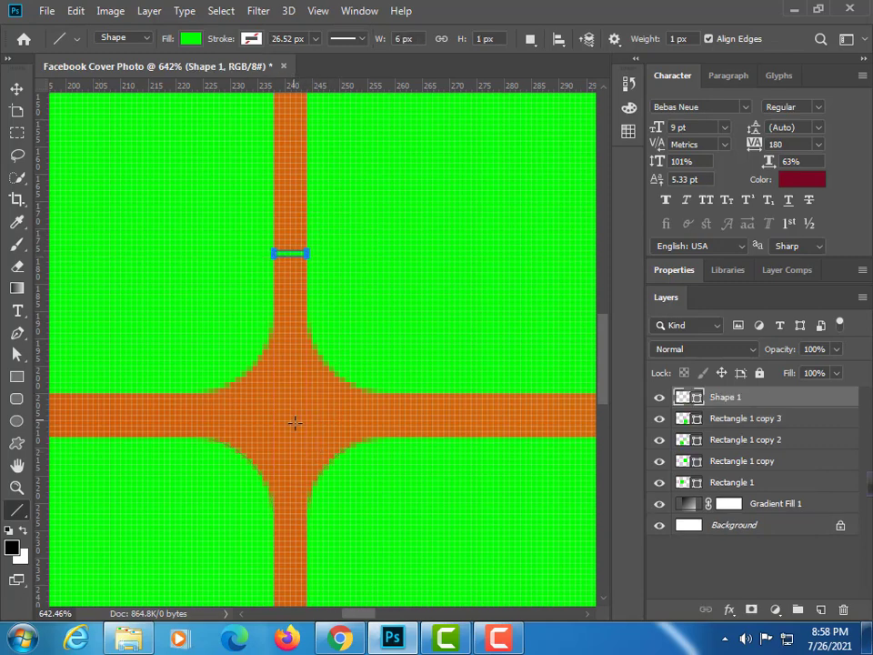
{"action": "left_click", "coordinate": [16, 88]}
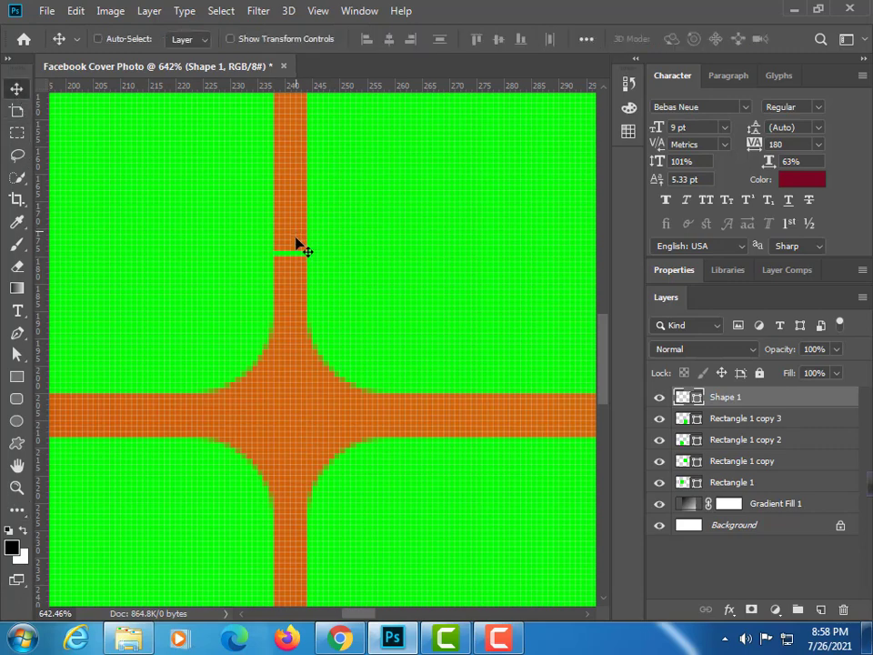
{"action": "left_click_drag", "start_coordinate": [296, 246], "coordinate": [190, 429]}
{"action": "key", "text": "ctrl+t"}
{"action": "mouse_move", "coordinate": [215, 411]}
{"action": "left_mouse_down"}
{"action": "mouse_move", "coordinate": [180, 385]}
{"action": "mouse_move", "coordinate": [188, 408]}
{"action": "left_mouse_up"}
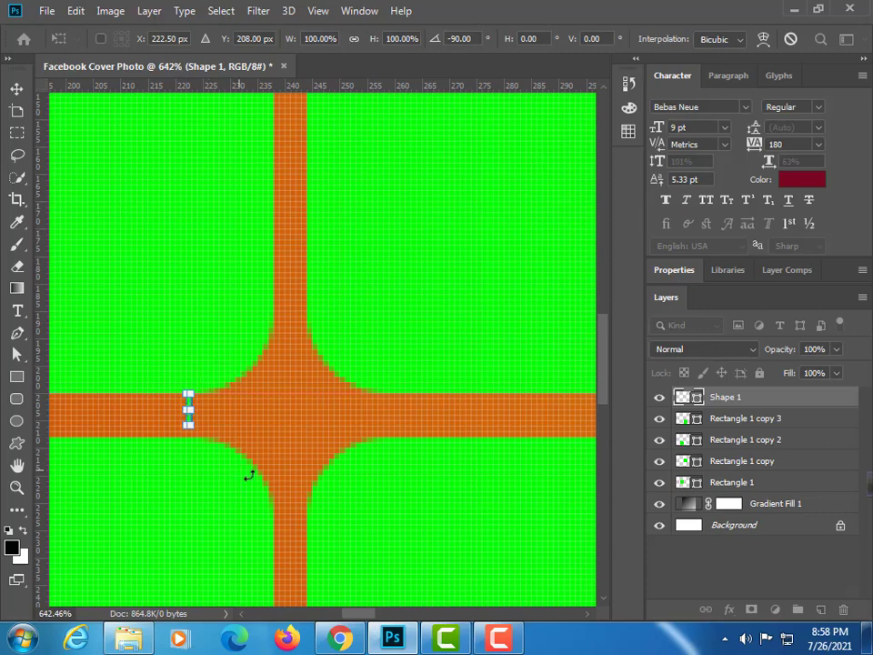
{"action": "left_click", "coordinate": [733, 420]}
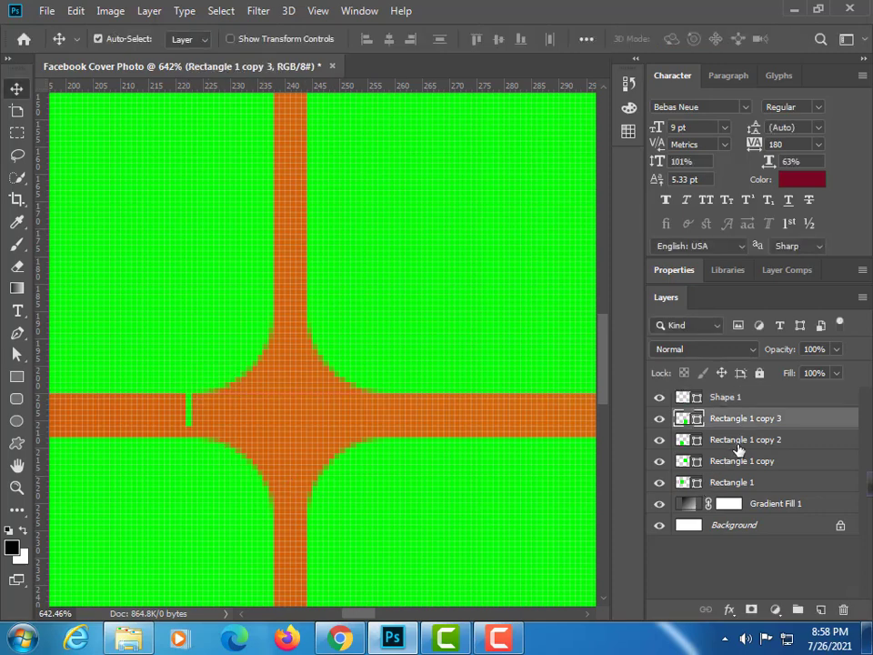
Raise the bottom pair of squares 2 px and delete the leftover Shape 1 layer
{"action": "left_click", "coordinate": [738, 442], "text": "shift"}
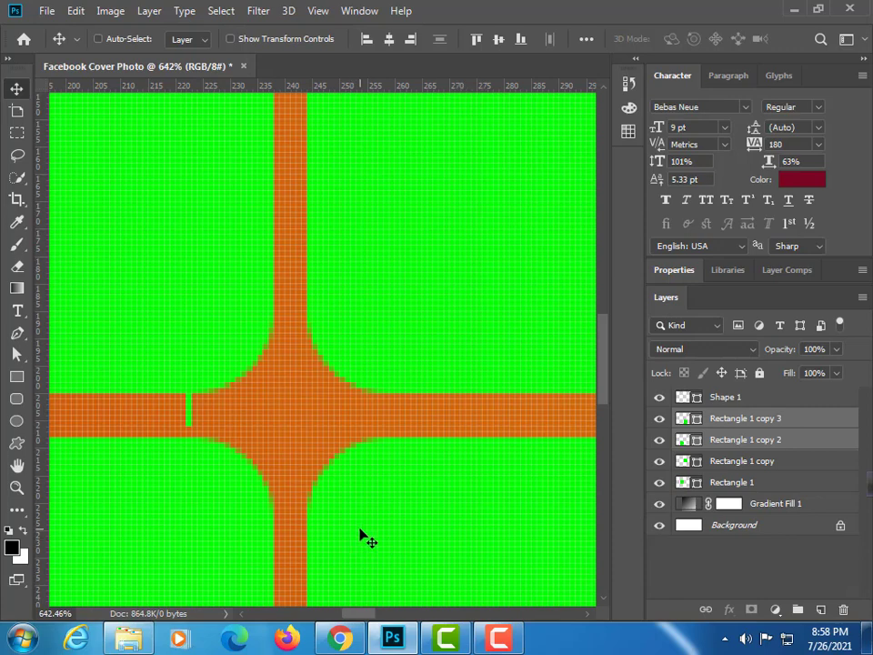
{"action": "left_click_drag", "start_coordinate": [360, 536], "coordinate": [362, 525]}
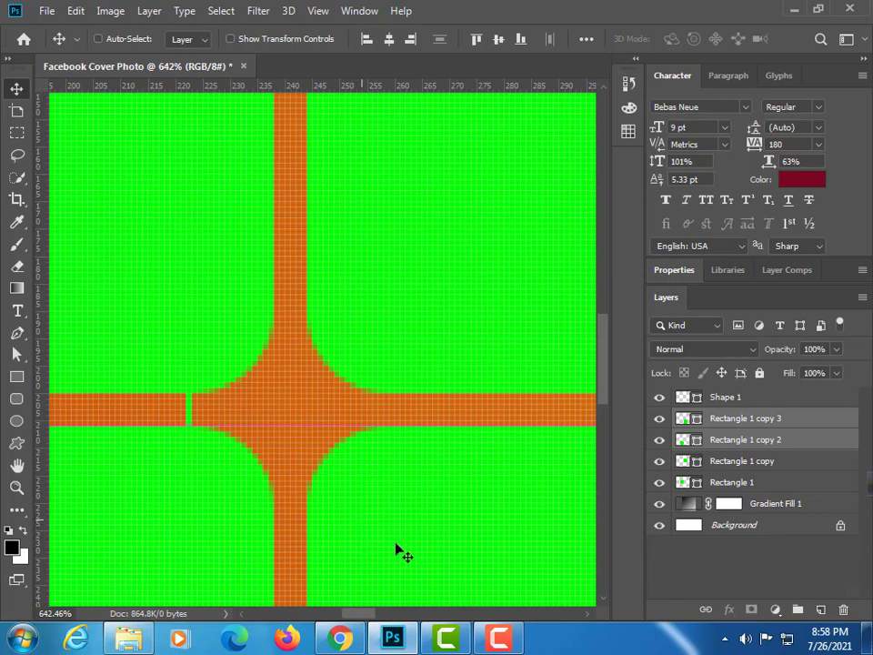
{"action": "left_click", "coordinate": [741, 399]}
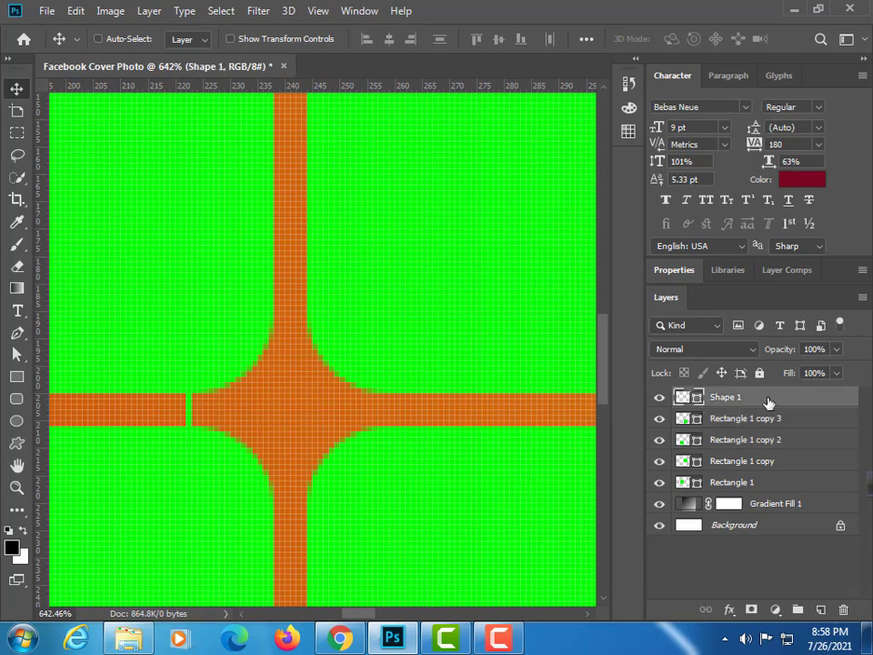
{"action": "left_click_drag", "start_coordinate": [741, 398], "coordinate": [844, 604]}
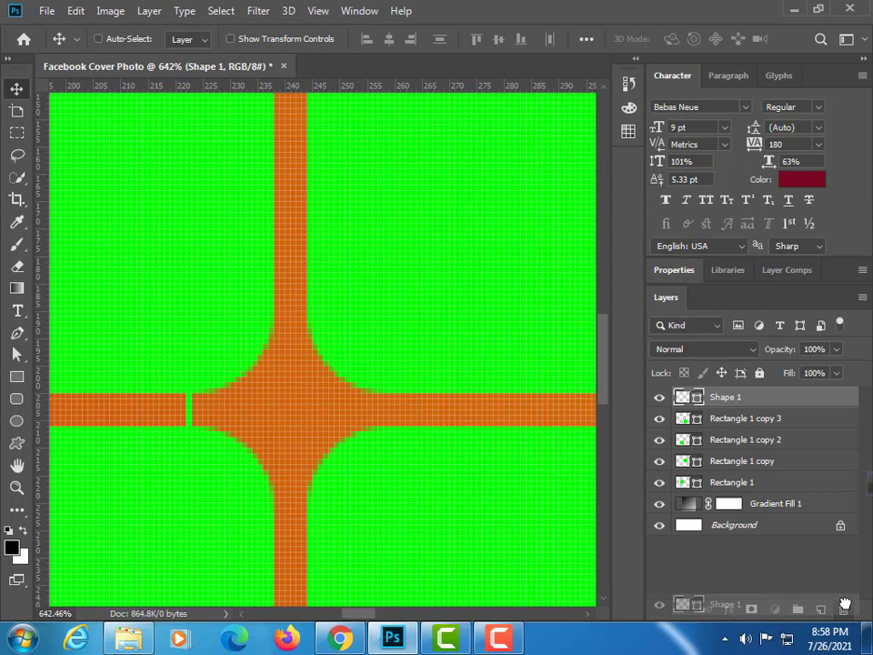
{"action": "key", "text": "z"}
{"action": "mouse_move", "coordinate": [341, 402]}
{"action": "left_mouse_down"}
{"action": "mouse_move", "coordinate": [243, 403]}
{"action": "mouse_move", "coordinate": [360, 417]}
{"action": "mouse_move", "coordinate": [232, 351]}
{"action": "mouse_move", "coordinate": [244, 333]}
{"action": "left_mouse_up"}
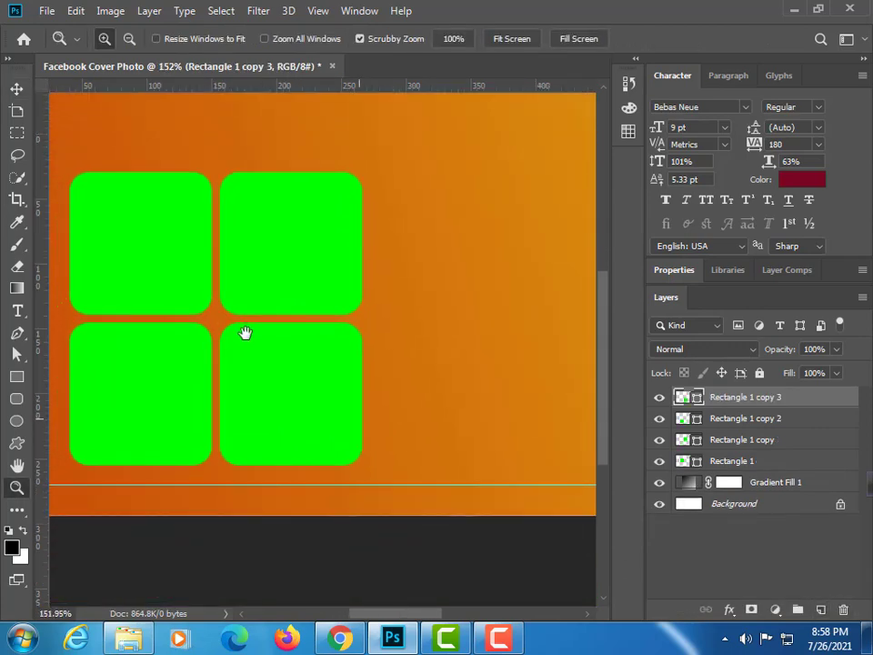
Shrink the top-left and bottom-right squares to about 88%
{"action": "left_click", "coordinate": [659, 398]}
{"action": "left_click", "coordinate": [659, 398]}
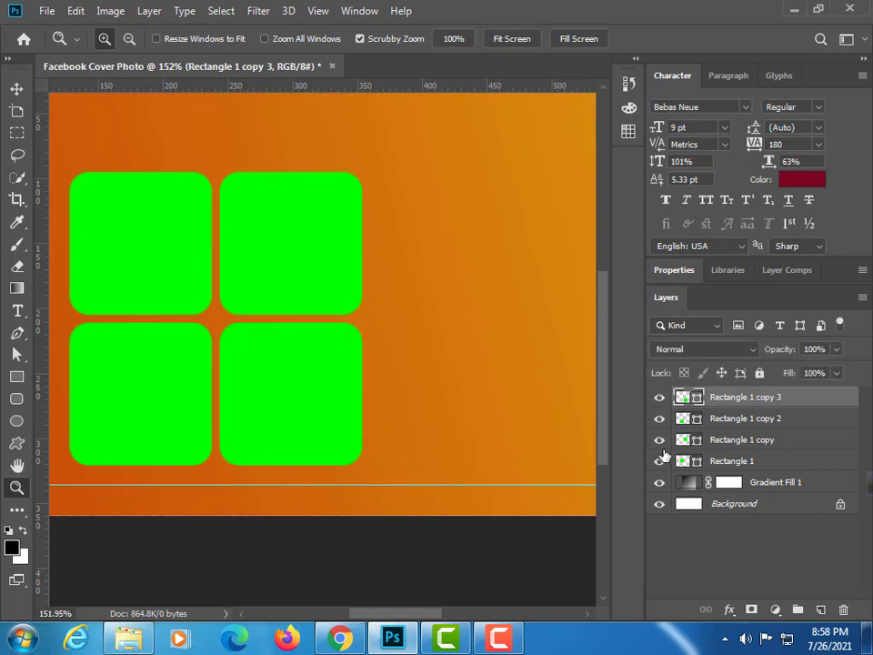
{"action": "left_click", "coordinate": [661, 462]}
{"action": "left_click", "coordinate": [659, 461]}
{"action": "left_click", "coordinate": [744, 462], "text": "ctrl"}
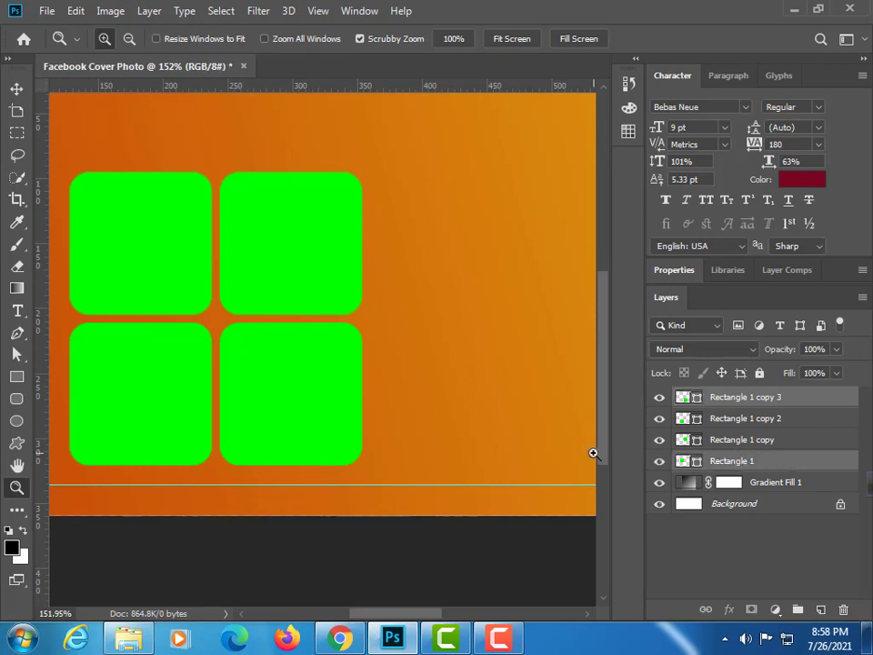
{"action": "key", "text": "ctrl+t"}
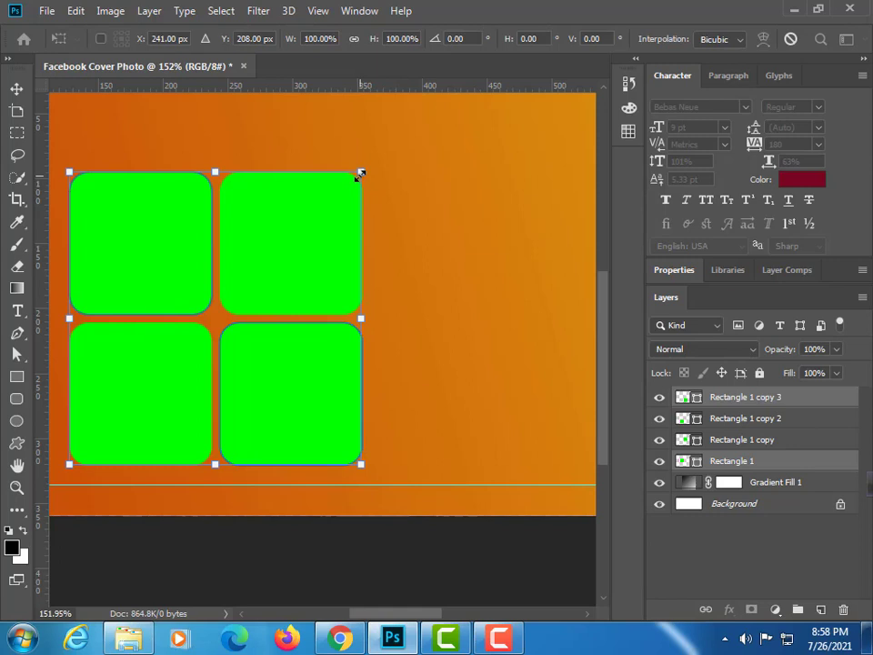
{"action": "left_click_drag", "start_coordinate": [360, 175], "coordinate": [351, 202]}
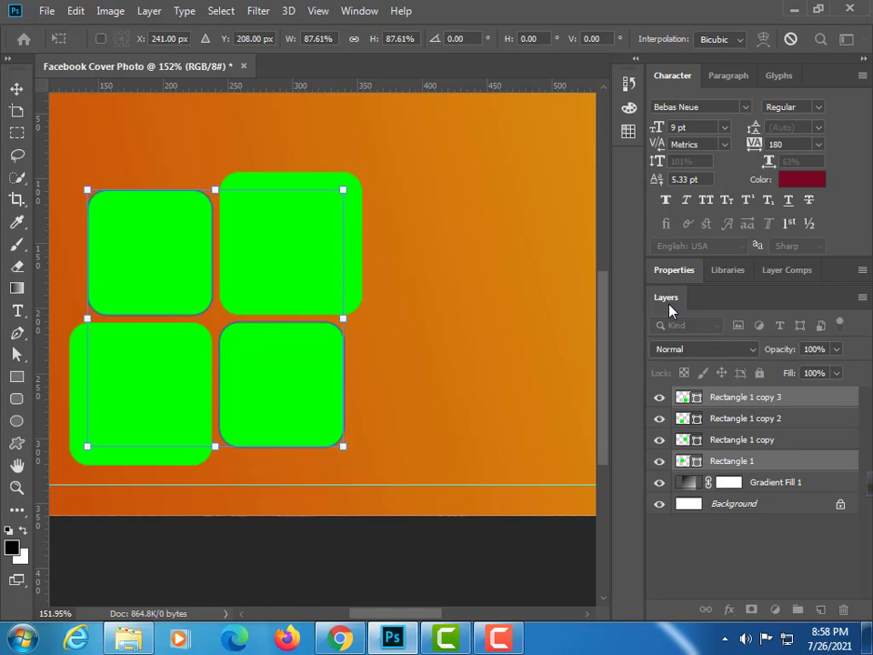
{"action": "key", "text": "Return"}
{"action": "key", "text": "z"}
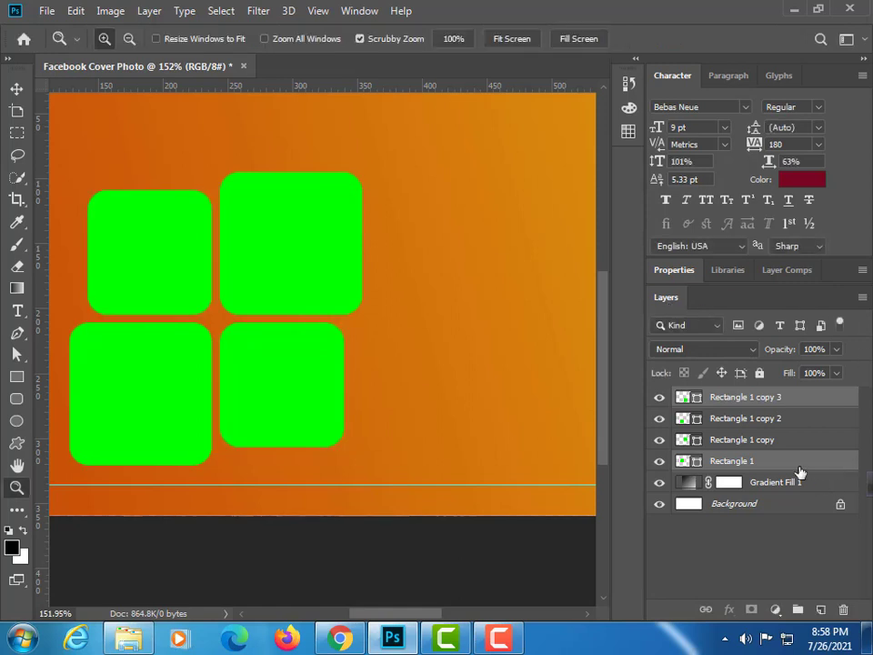
Rotate all four squares 45° together into a diamond cluster
{"action": "left_click", "coordinate": [764, 460], "text": "ctrl"}
{"action": "left_click", "coordinate": [768, 461], "text": "shift"}
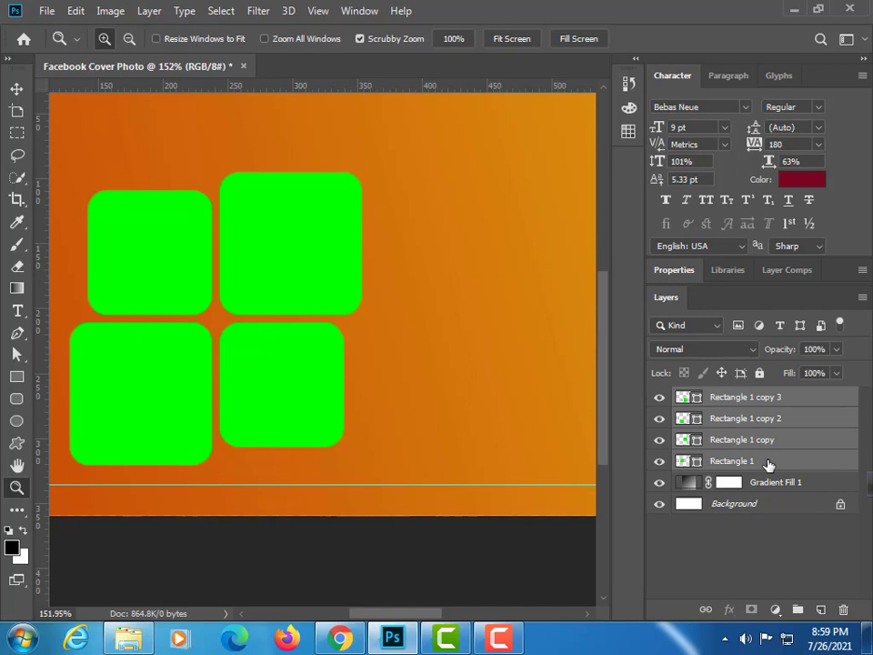
{"action": "key", "text": "ctrl+t"}
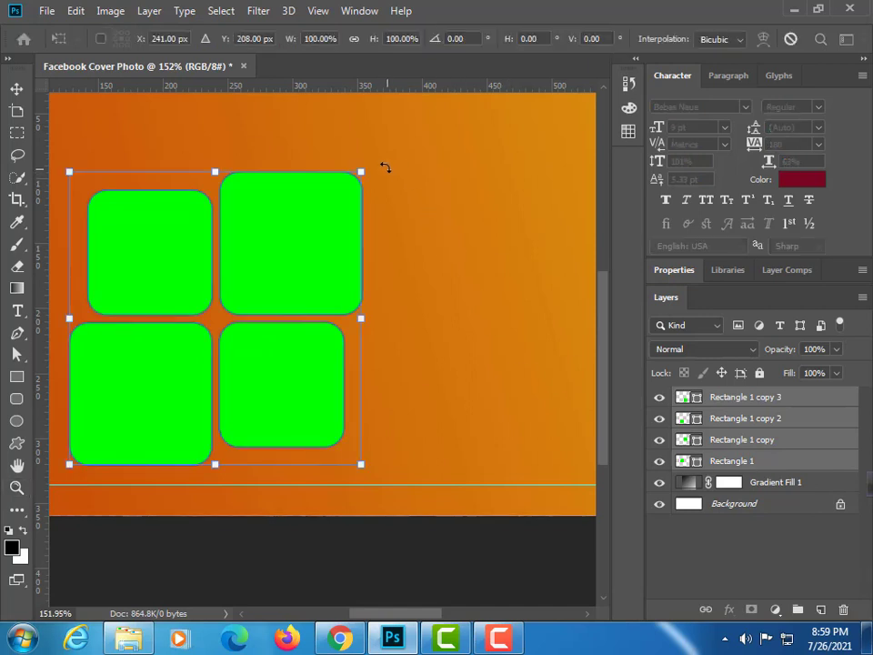
{"action": "left_click_drag", "start_coordinate": [378, 163], "coordinate": [429, 302]}
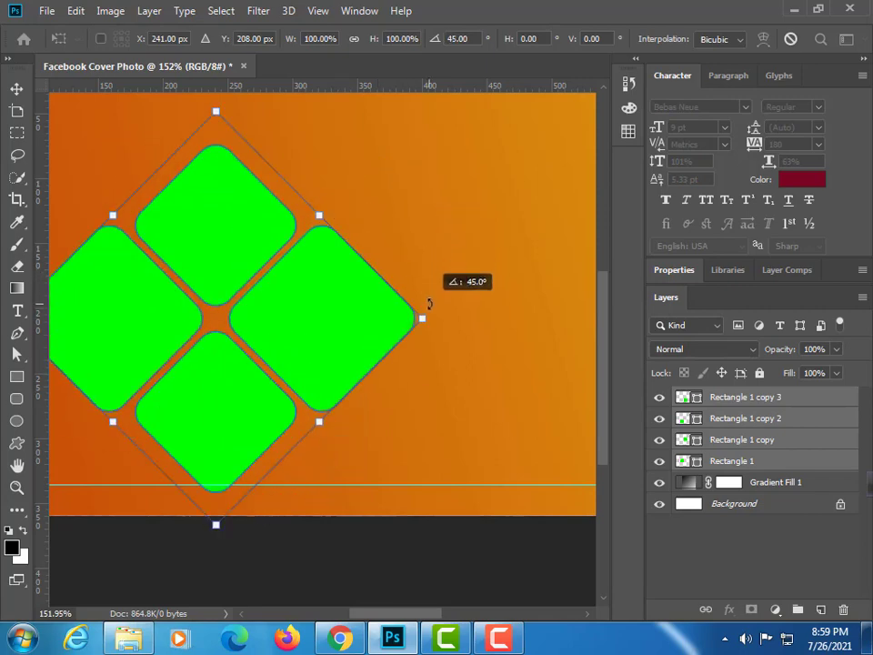
{"action": "left_click_drag", "start_coordinate": [430, 302], "coordinate": [429, 305]}
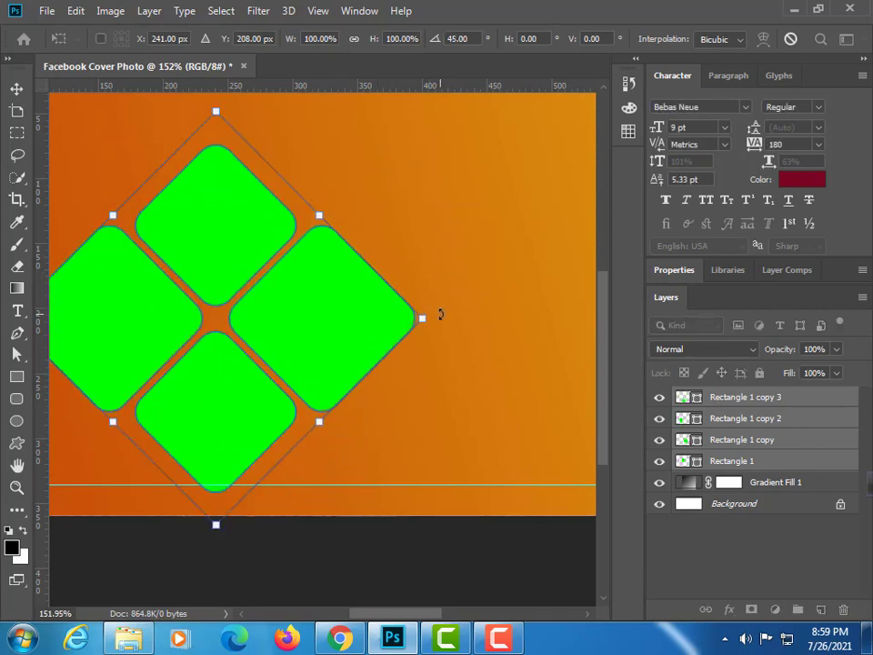
{"action": "key", "text": "ctrl+0"}
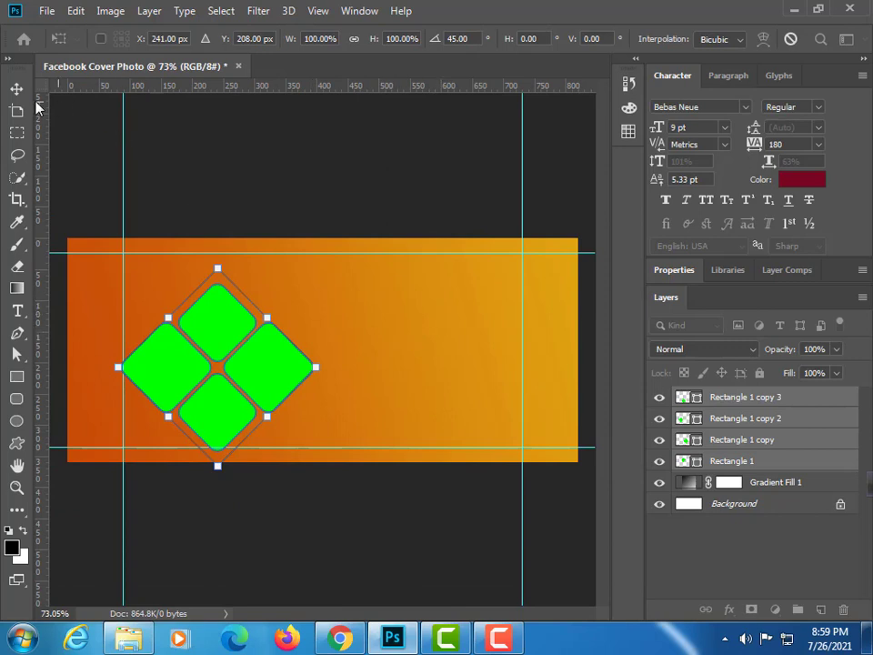
{"action": "left_click", "coordinate": [16, 88]}
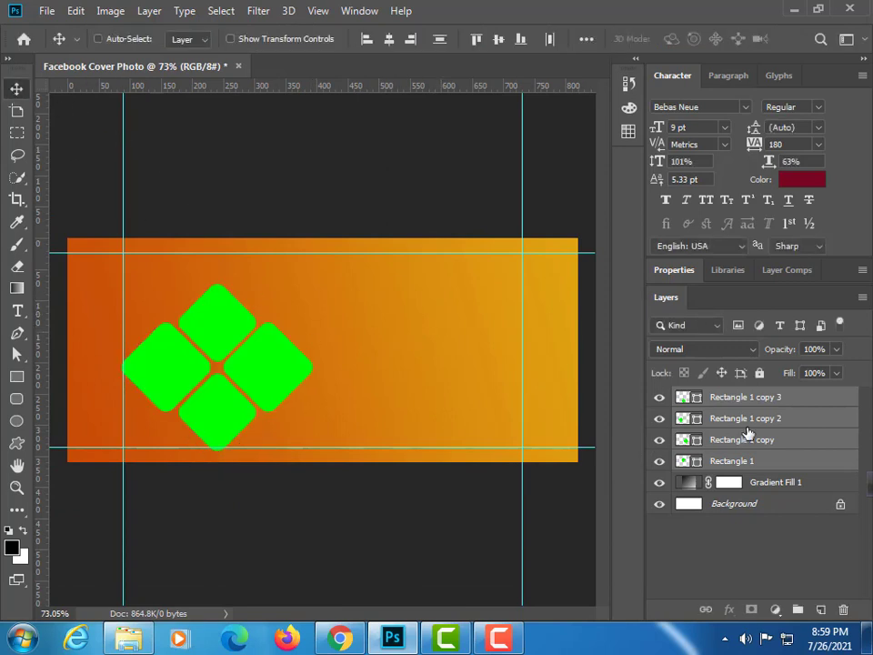
Duplicate the diamond cluster and place the copy to the right
{"action": "mouse_move", "coordinate": [775, 423]}
{"action": "left_mouse_down"}
{"action": "mouse_move", "coordinate": [771, 435]}
{"action": "mouse_move", "coordinate": [821, 609]}
{"action": "left_mouse_up"}
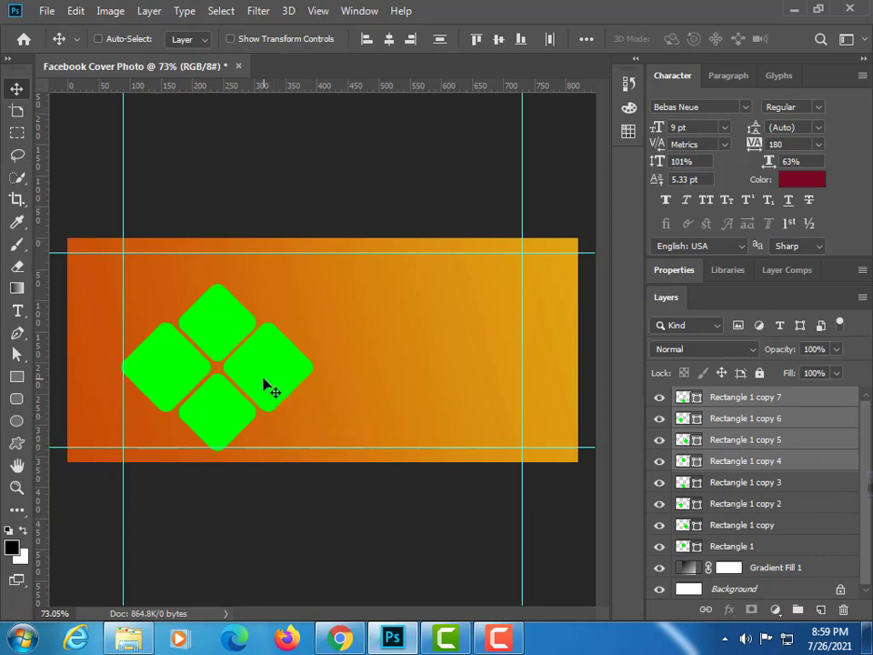
{"action": "left_click_drag", "start_coordinate": [272, 389], "coordinate": [460, 385]}
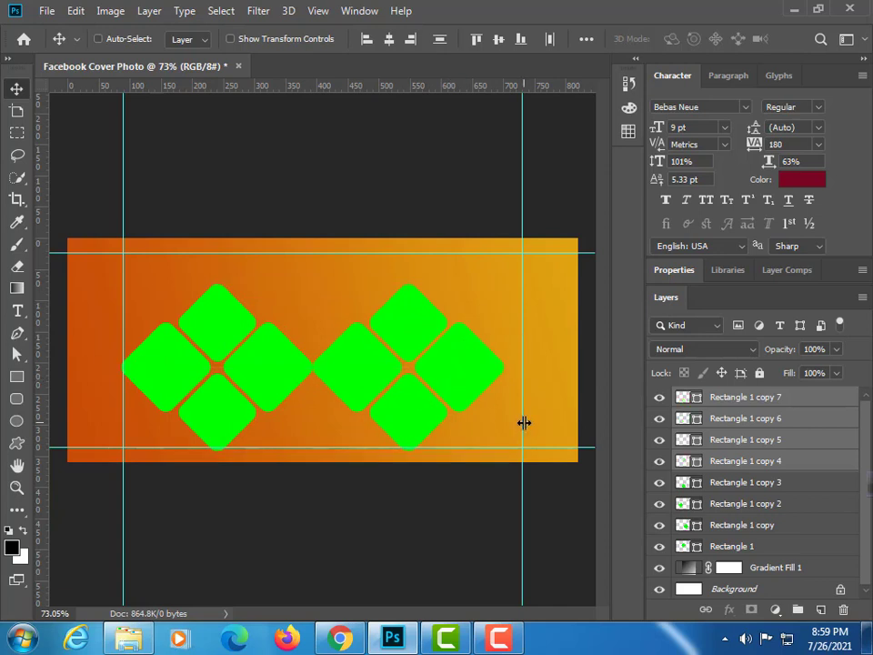
{"action": "left_click", "coordinate": [662, 423]}
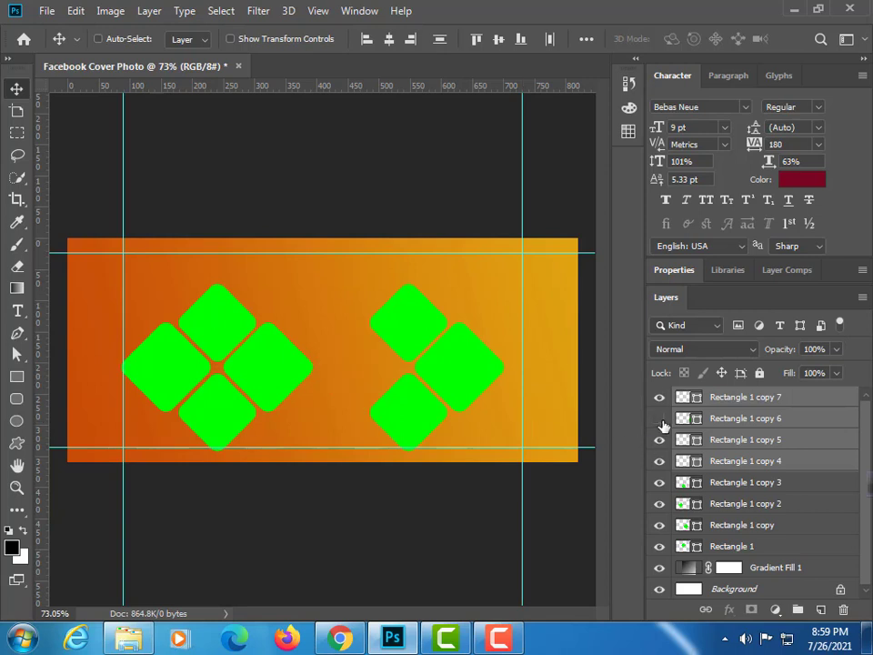
{"action": "left_click", "coordinate": [662, 423]}
{"action": "left_click", "coordinate": [662, 423]}
Move Rectangle 1 copy 6 above copy 7, and shift copies 7, 5, 4 left against the cluster
{"action": "left_click", "coordinate": [736, 420]}
{"action": "left_click_drag", "start_coordinate": [736, 420], "coordinate": [733, 394]}
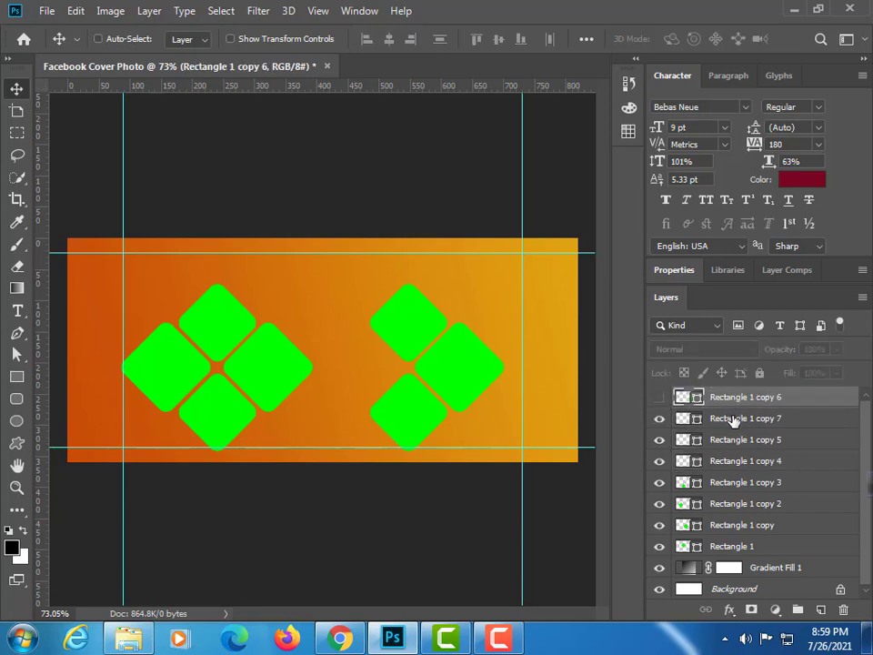
{"action": "left_click", "coordinate": [733, 420]}
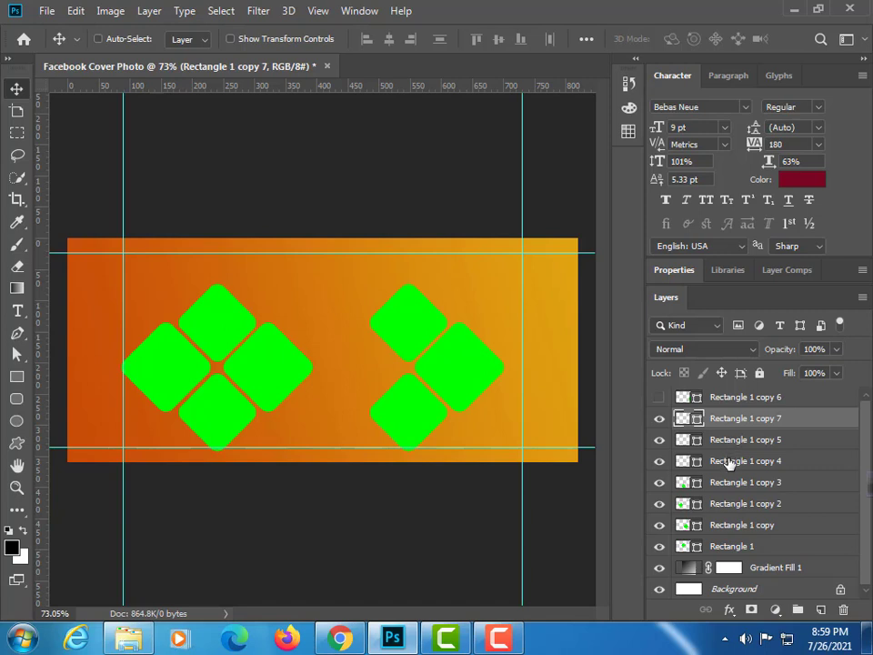
{"action": "left_click", "coordinate": [728, 464], "text": "shift"}
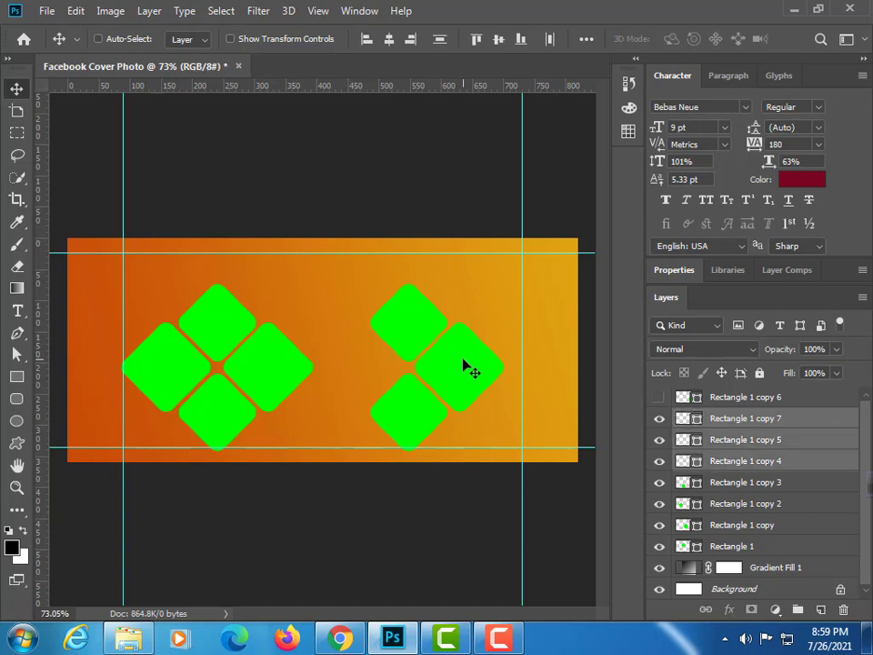
{"action": "left_click_drag", "start_coordinate": [464, 365], "coordinate": [376, 370]}
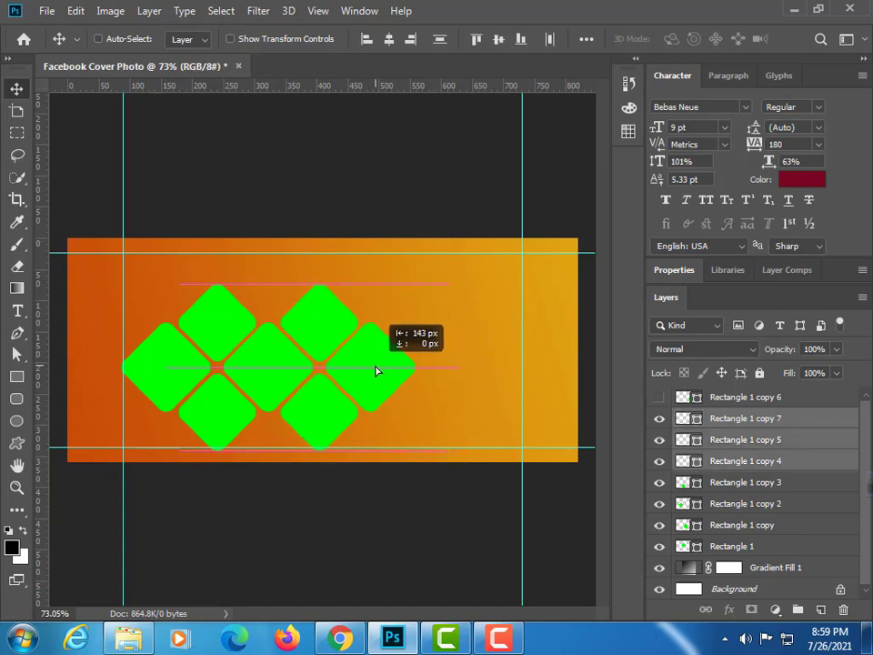
{"action": "key", "text": "z"}
{"action": "left_click_drag", "start_coordinate": [287, 351], "coordinate": [367, 415]}
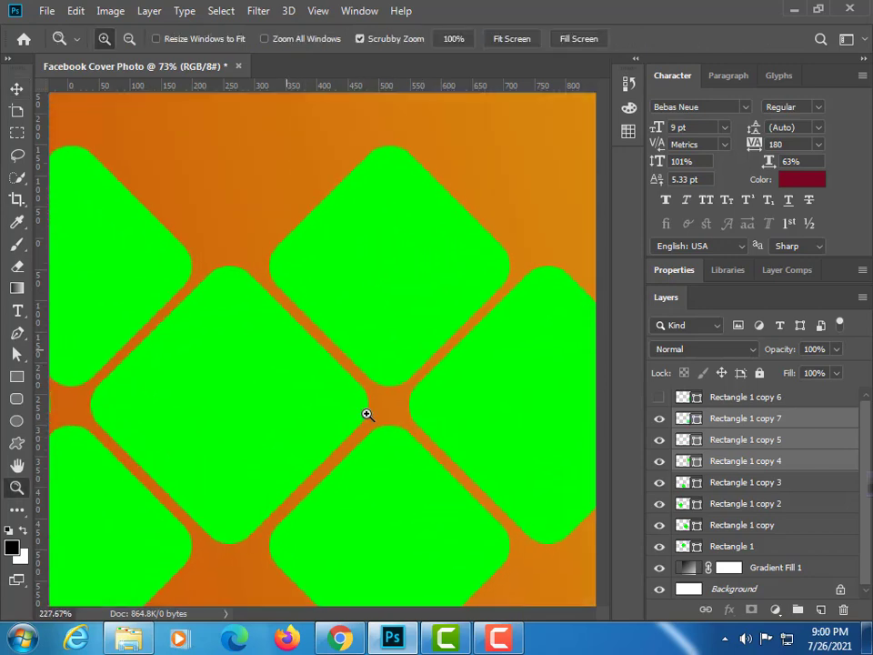
{"action": "mouse_move", "coordinate": [419, 428]}
{"action": "left_mouse_down"}
{"action": "mouse_move", "coordinate": [383, 428]}
{"action": "mouse_move", "coordinate": [313, 352]}
{"action": "left_mouse_up"}
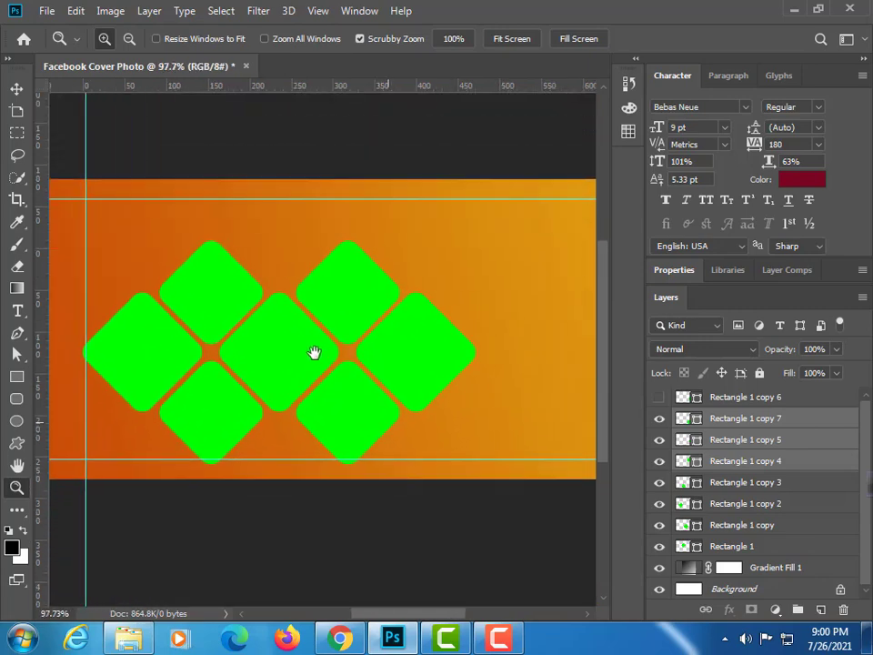
Move the copy 6 diamond 154 px right, copy the top diamond down, hide the rightmost
{"action": "left_click", "coordinate": [723, 398]}
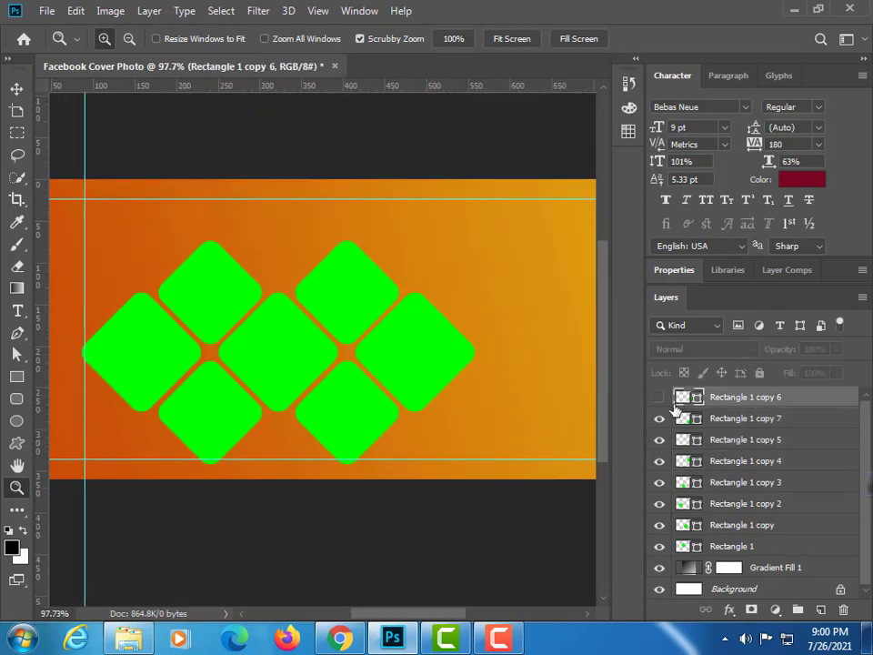
{"action": "left_click", "coordinate": [660, 398]}
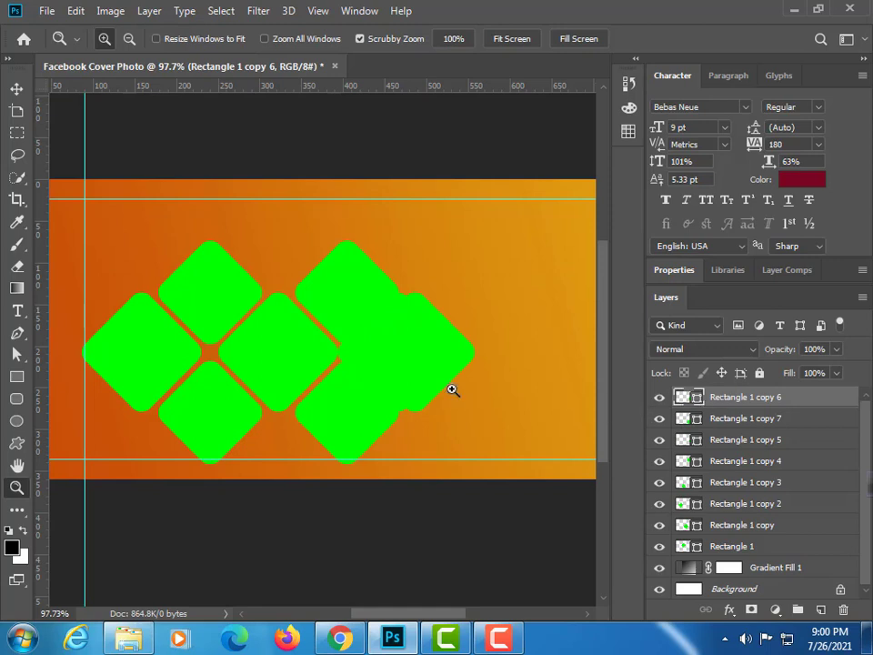
{"action": "left_click", "coordinate": [16, 89]}
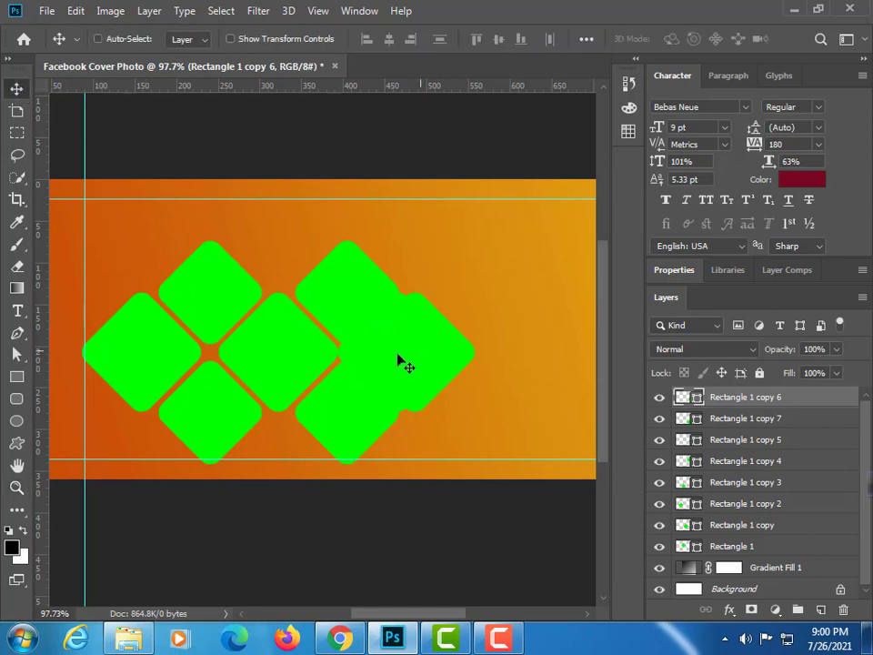
{"action": "mouse_move", "coordinate": [397, 360]}
{"action": "left_mouse_down"}
{"action": "mouse_move", "coordinate": [531, 358]}
{"action": "mouse_move", "coordinate": [501, 288]}
{"action": "mouse_move", "coordinate": [431, 248]}
{"action": "left_mouse_up"}
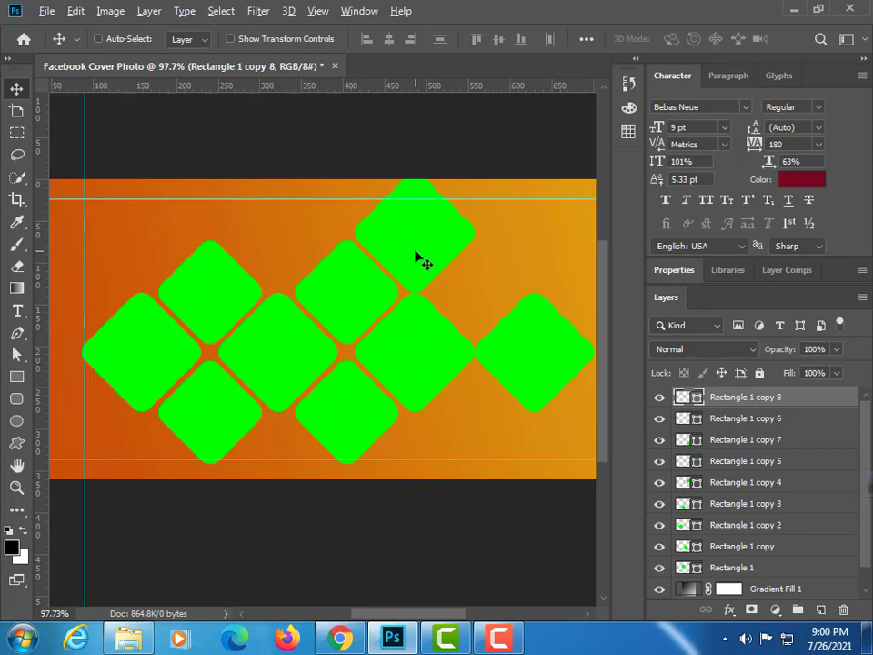
{"action": "mouse_move", "coordinate": [415, 256]}
{"action": "left_mouse_down"}
{"action": "mouse_move", "coordinate": [428, 490]}
{"action": "mouse_move", "coordinate": [420, 495]}
{"action": "left_mouse_up"}
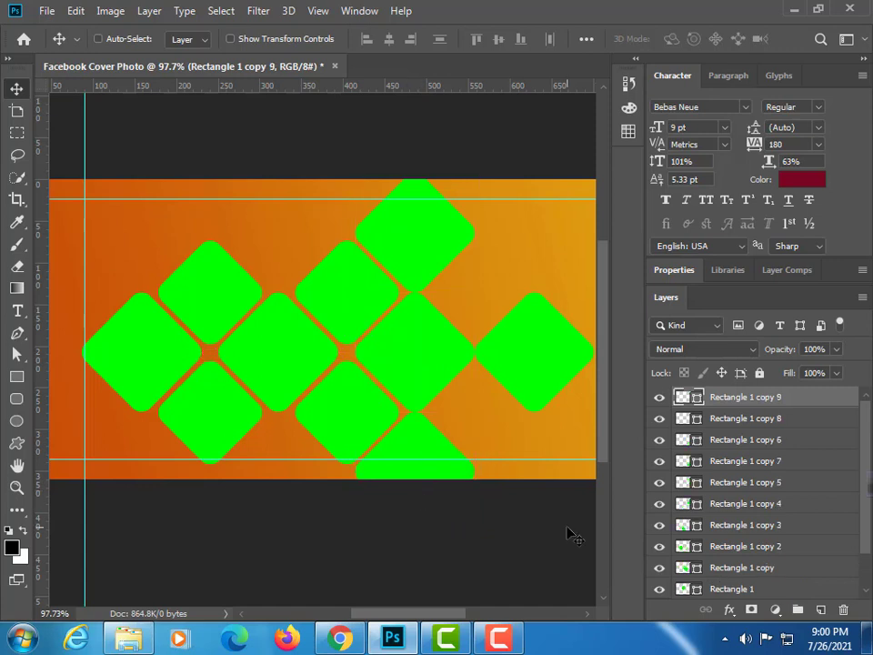
{"action": "left_click", "coordinate": [659, 440]}
Rotate all Rectangle layers 90° against the left edge and add a horizontal guide at 180 px
{"action": "left_click_drag", "start_coordinate": [717, 441], "coordinate": [754, 392]}
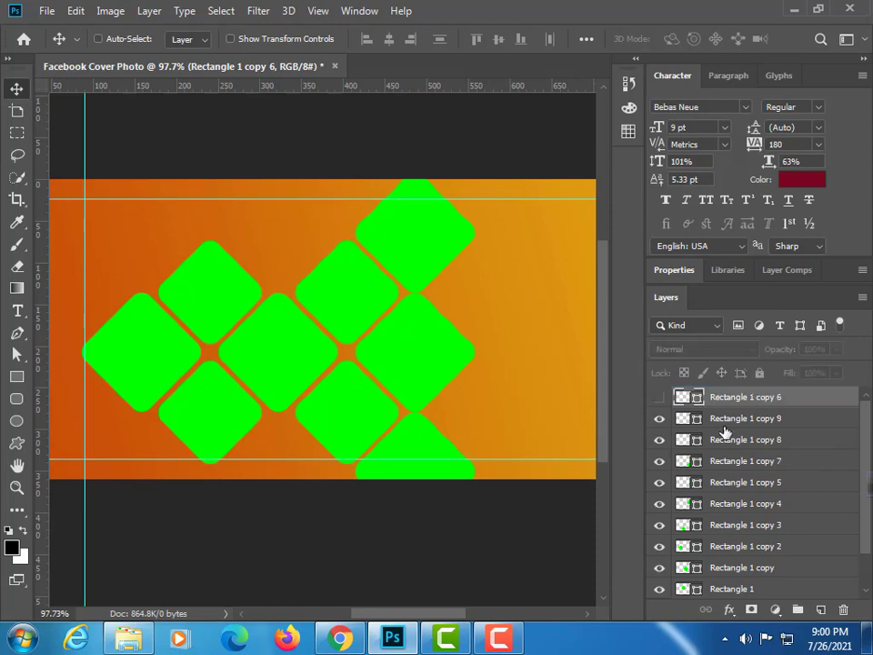
{"action": "left_click", "coordinate": [740, 421]}
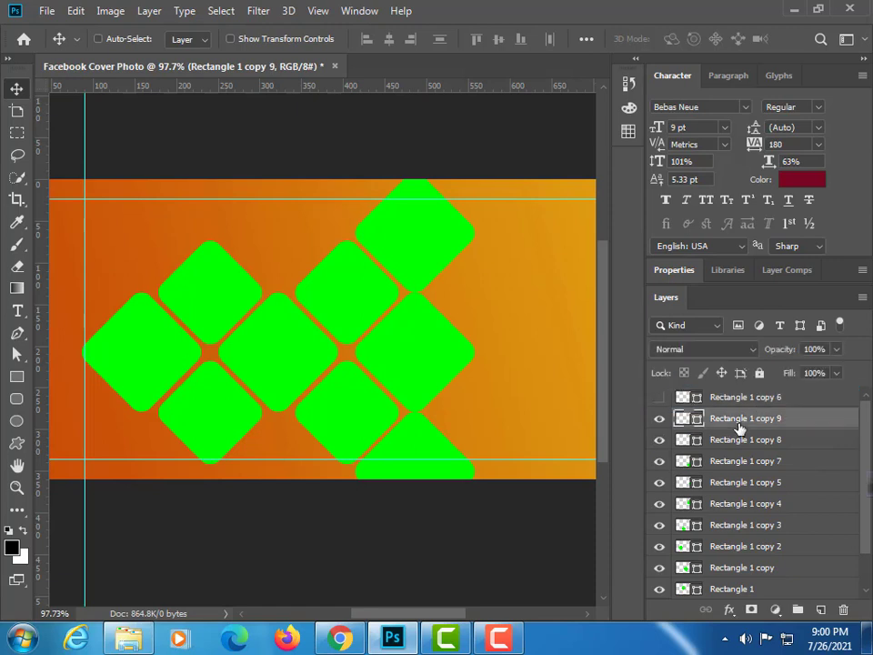
{"action": "scroll", "coordinate": [755, 503], "scroll_direction": "down", "scroll_amount": 1}
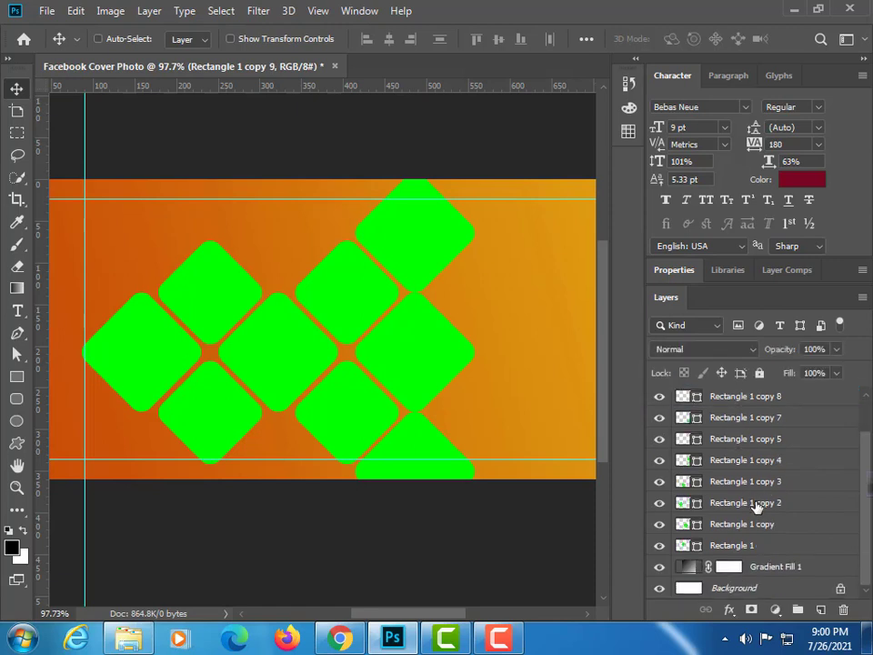
{"action": "left_click", "coordinate": [739, 546], "text": "shift"}
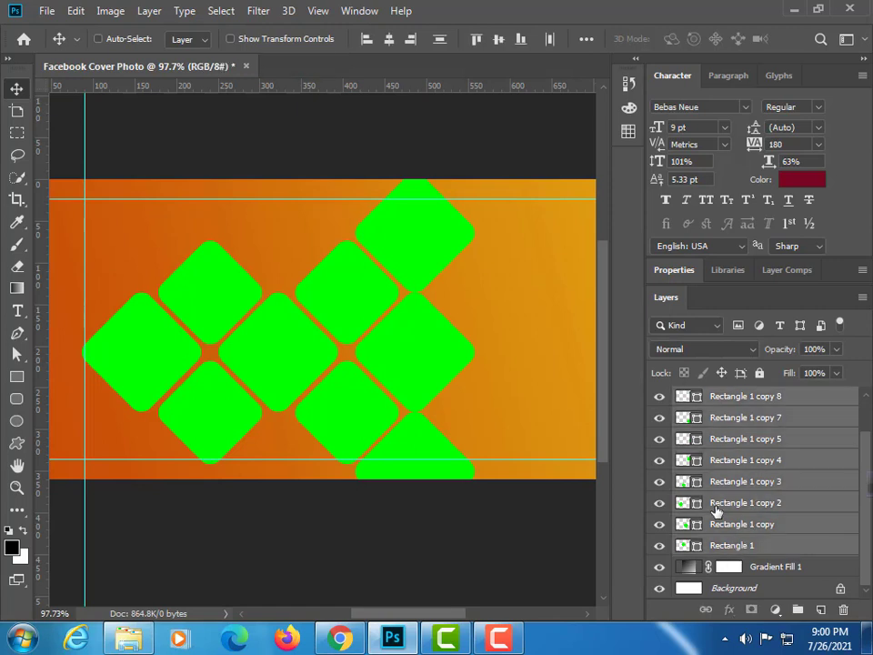
{"action": "key", "text": "ctrl"}
{"action": "key", "text": "ctrl+t"}
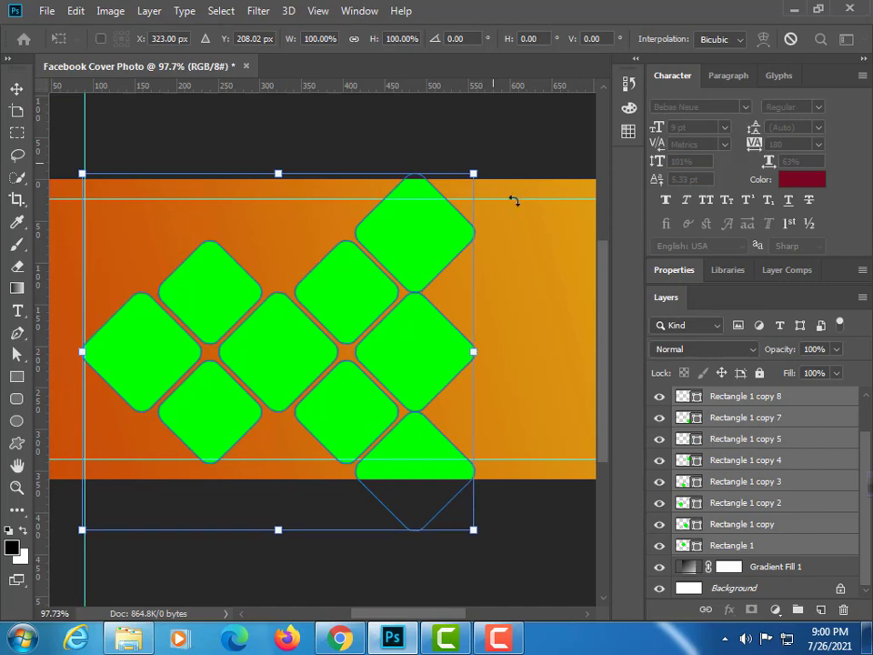
{"action": "mouse_move", "coordinate": [513, 197]}
{"action": "left_mouse_down"}
{"action": "mouse_move", "coordinate": [467, 472]}
{"action": "mouse_move", "coordinate": [420, 506]}
{"action": "left_mouse_up"}
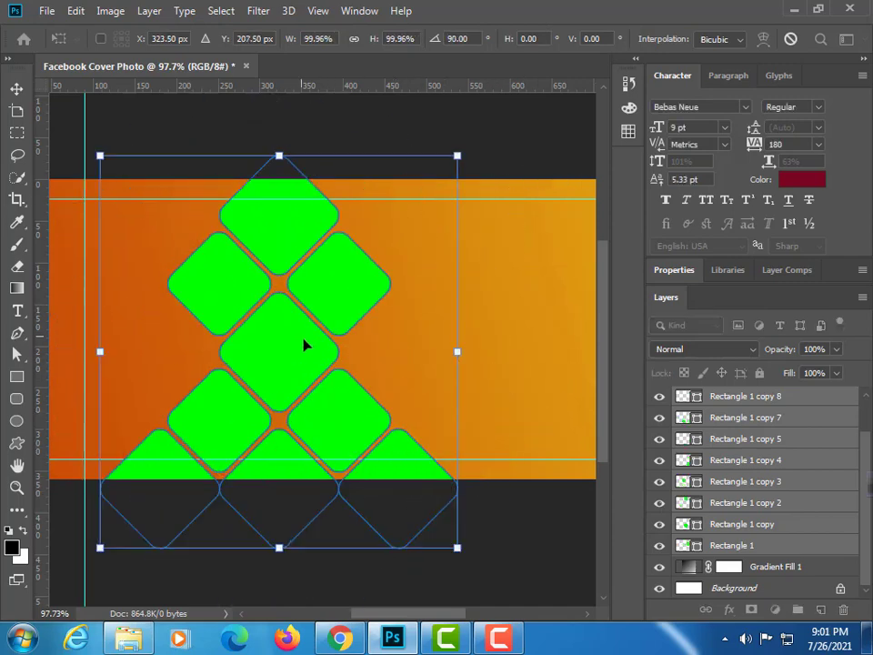
{"action": "scroll", "coordinate": [328, 366], "scroll_direction": "down", "scroll_amount": 2}
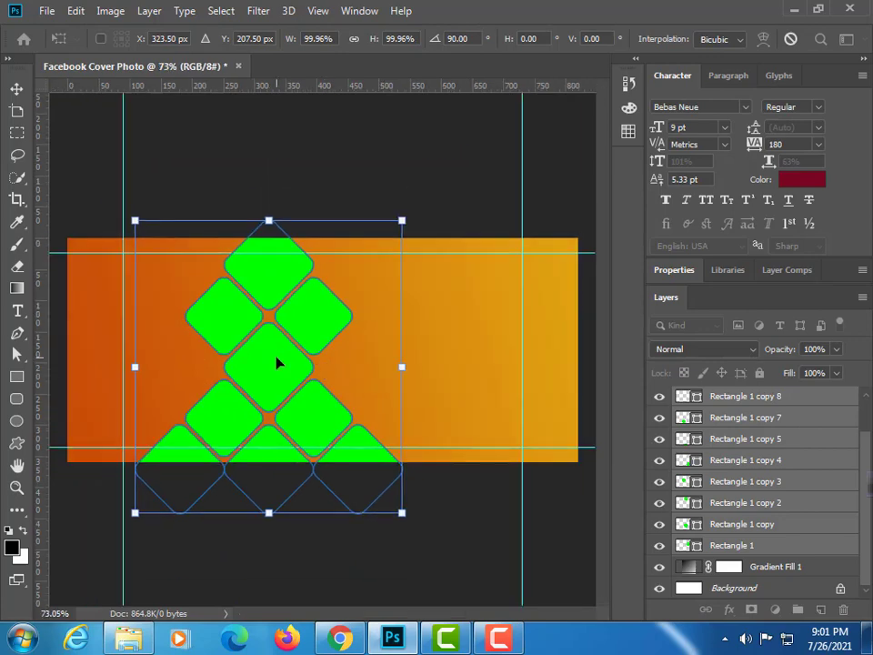
{"action": "mouse_move", "coordinate": [278, 363]}
{"action": "left_mouse_down"}
{"action": "mouse_move", "coordinate": [208, 408]}
{"action": "mouse_move", "coordinate": [189, 407]}
{"action": "mouse_move", "coordinate": [179, 380]}
{"action": "left_mouse_up"}
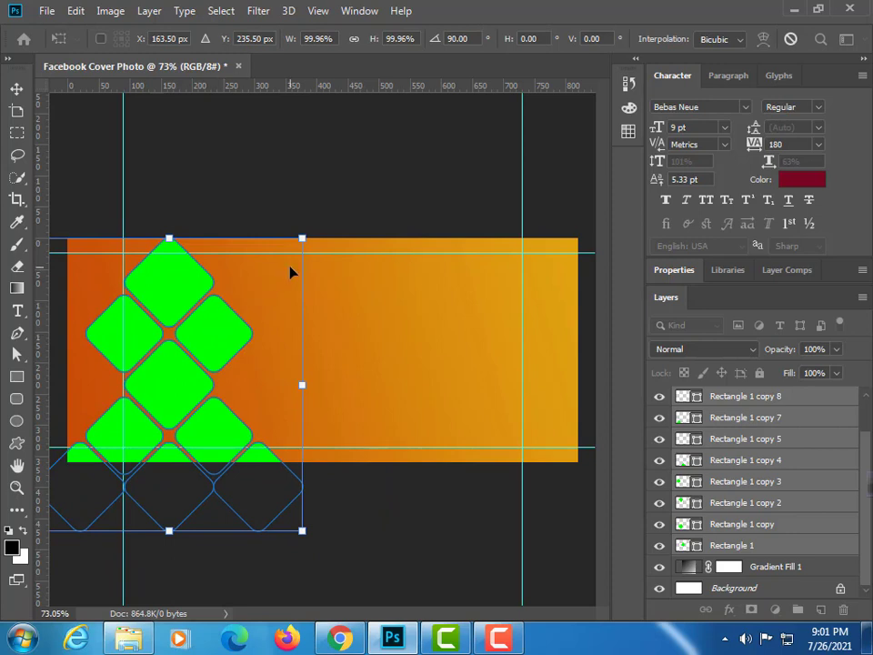
{"action": "key", "text": "Return"}
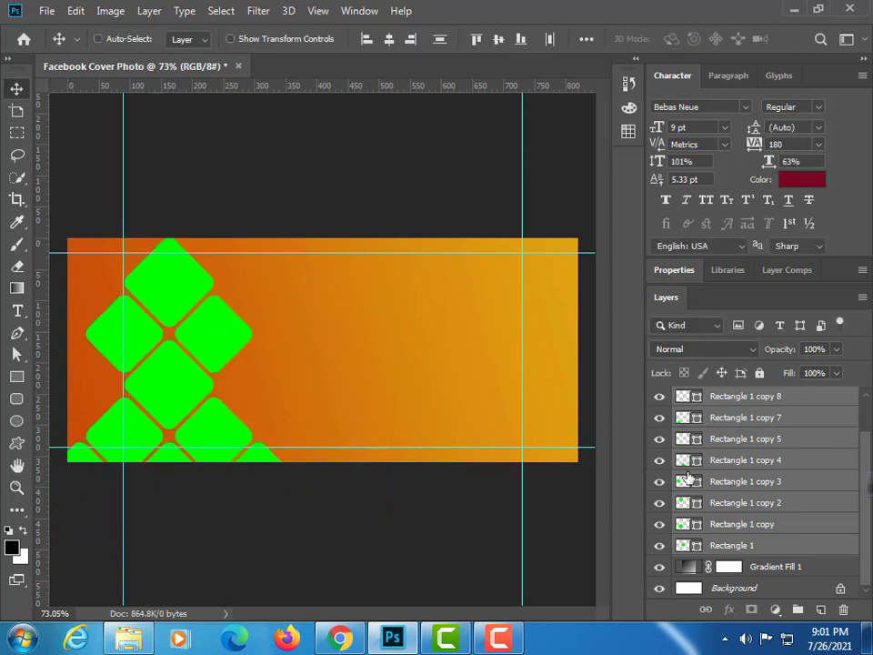
{"action": "left_click_drag", "start_coordinate": [346, 87], "coordinate": [322, 349]}
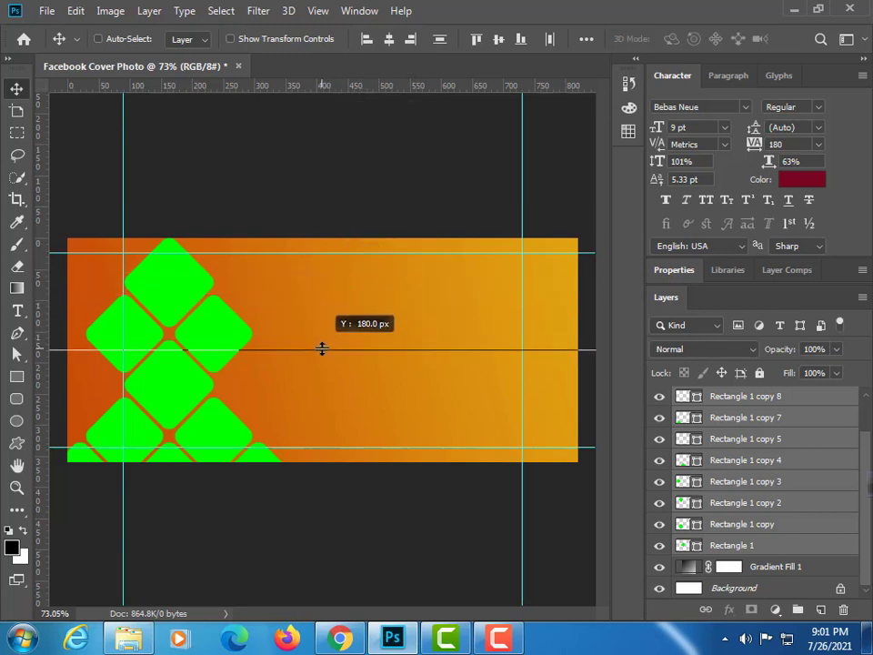
{"action": "left_click", "coordinate": [16, 132]}
{"action": "left_click_drag", "start_coordinate": [319, 238], "coordinate": [352, 348]}
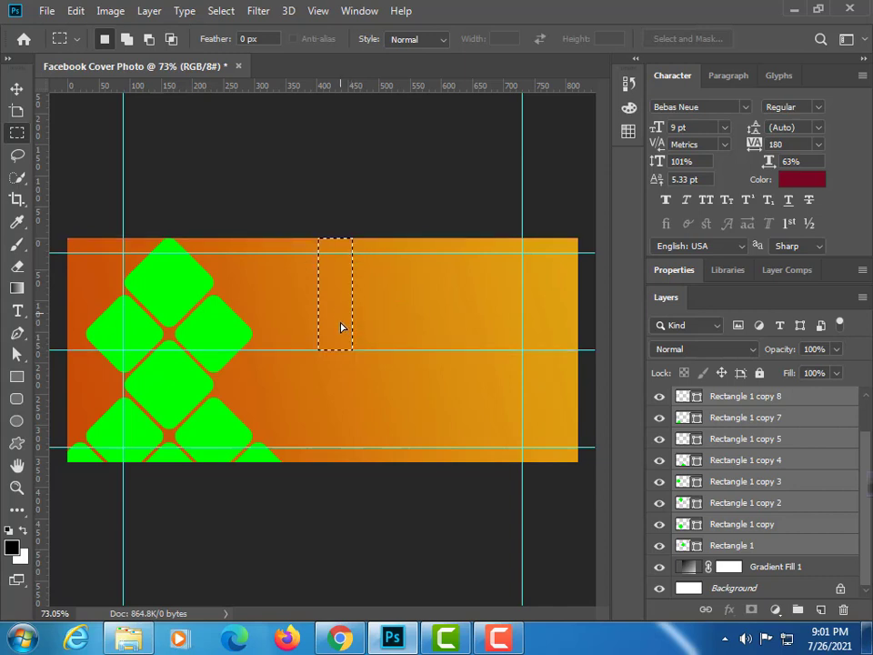
{"action": "left_click_drag", "start_coordinate": [343, 327], "coordinate": [338, 428]}
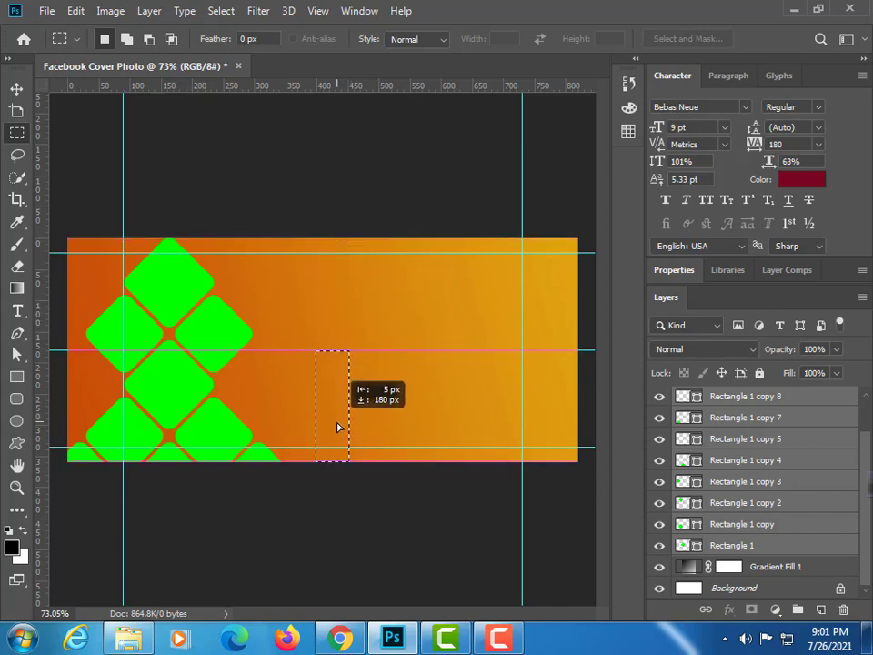
{"action": "key", "text": "ctrl+d"}
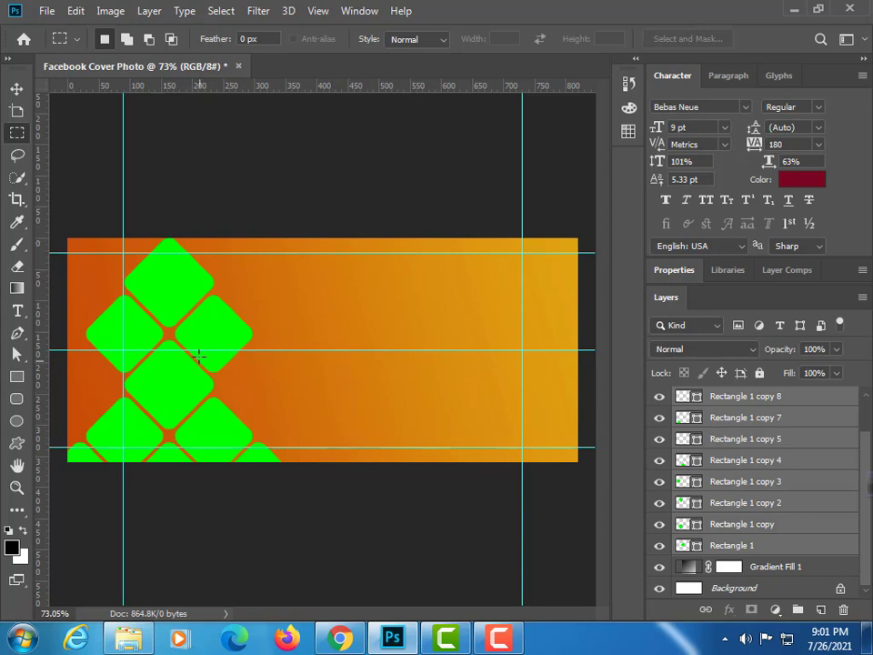
{"action": "left_click", "coordinate": [17, 88]}
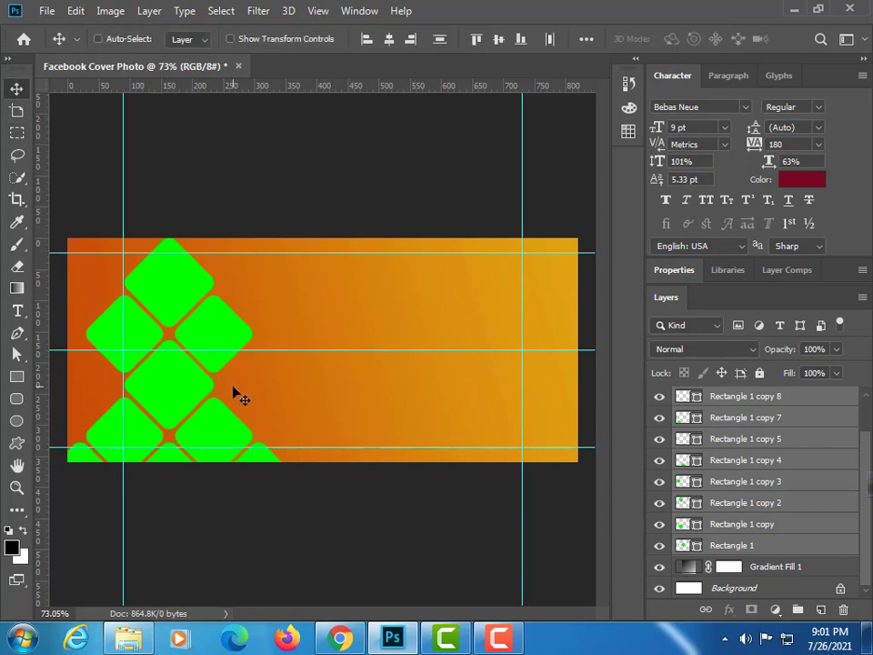
Duplicate a rectangle layer, nudge the stack down, scale it to about 93% and nudge it left
{"action": "key", "text": "ctrl+j"}
{"action": "key", "text": "Down"}
{"action": "key", "text": "Down"}
{"action": "key", "text": "Down"}
{"action": "key", "text": "Down"}
{"action": "key", "text": "Down"}
{"action": "key", "text": "Down"}
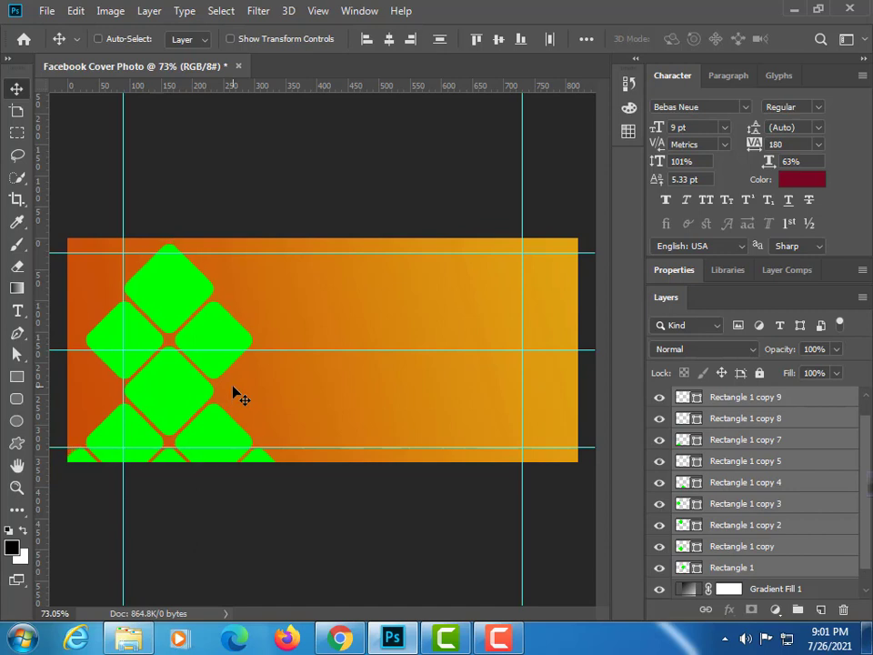
{"action": "key", "text": "Down"}
{"action": "key", "text": "Down"}
{"action": "key", "text": "Down"}
{"action": "key", "text": "Down"}
{"action": "key", "text": "Down"}
{"action": "key", "text": "Down"}
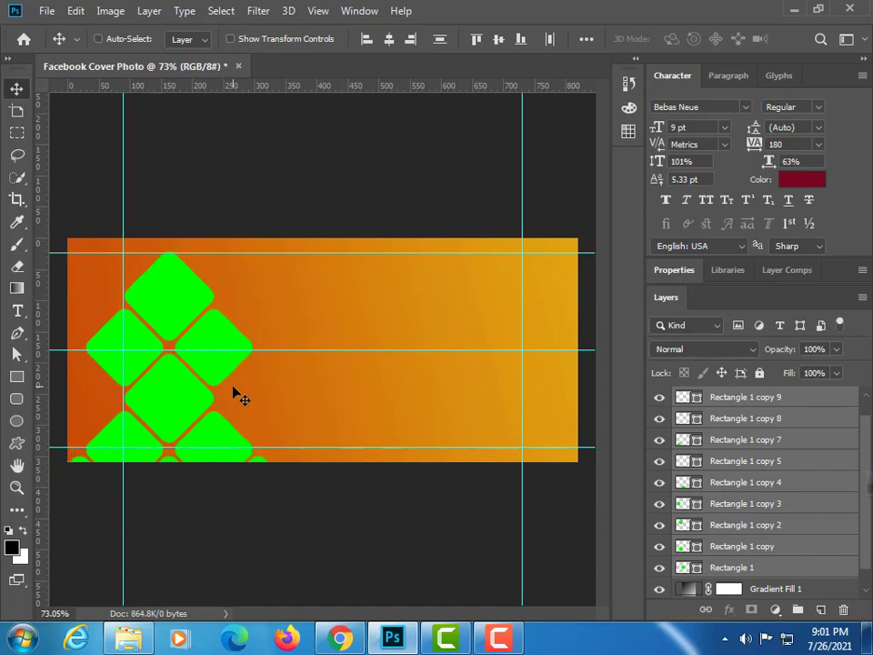
{"action": "key", "text": "ctrl+t"}
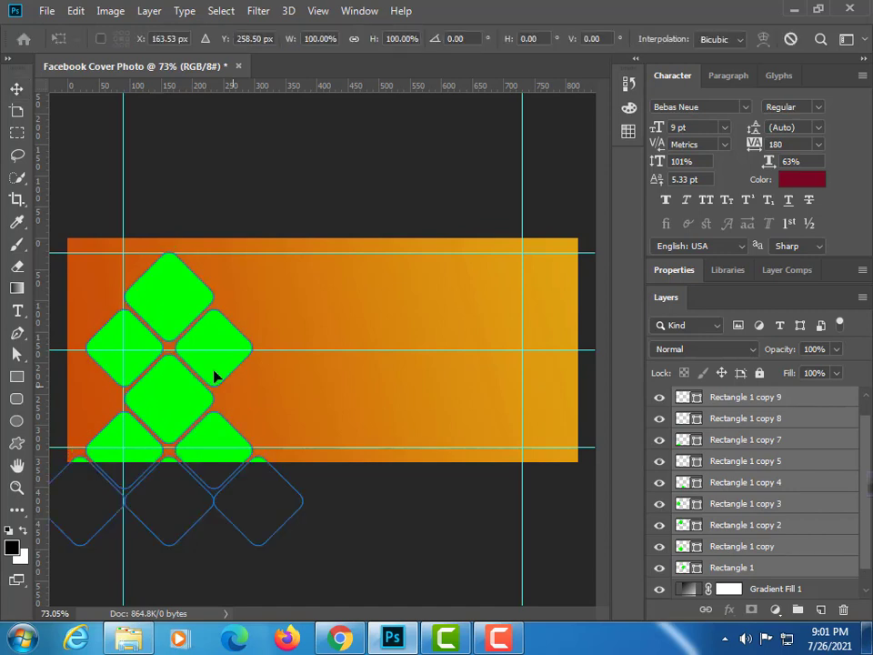
{"action": "left_click_drag", "start_coordinate": [301, 260], "coordinate": [294, 263]}
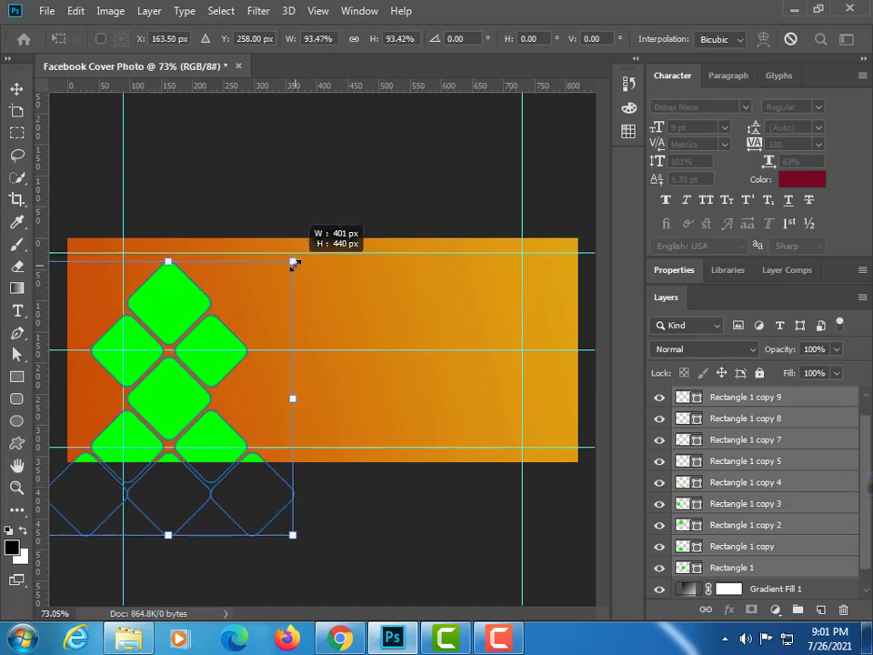
{"action": "left_click_drag", "start_coordinate": [294, 263], "coordinate": [293, 263]}
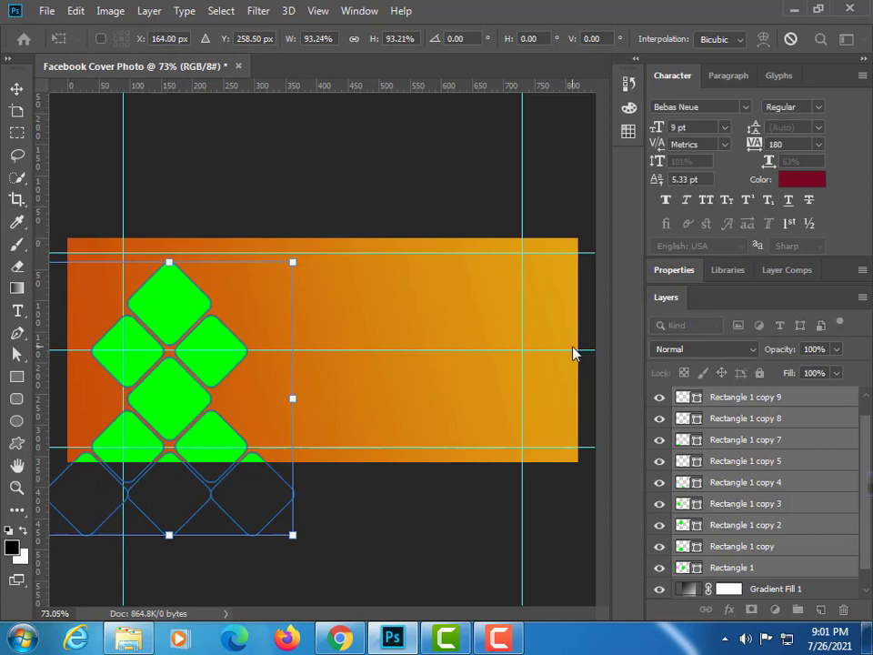
{"action": "key", "text": "Left"}
{"action": "key", "text": "Left"}
{"action": "key", "text": "Left"}
{"action": "key", "text": "Left"}
{"action": "key", "text": "Left"}
{"action": "key", "text": "Left"}
{"action": "key", "text": "Left"}
{"action": "key", "text": "Left"}
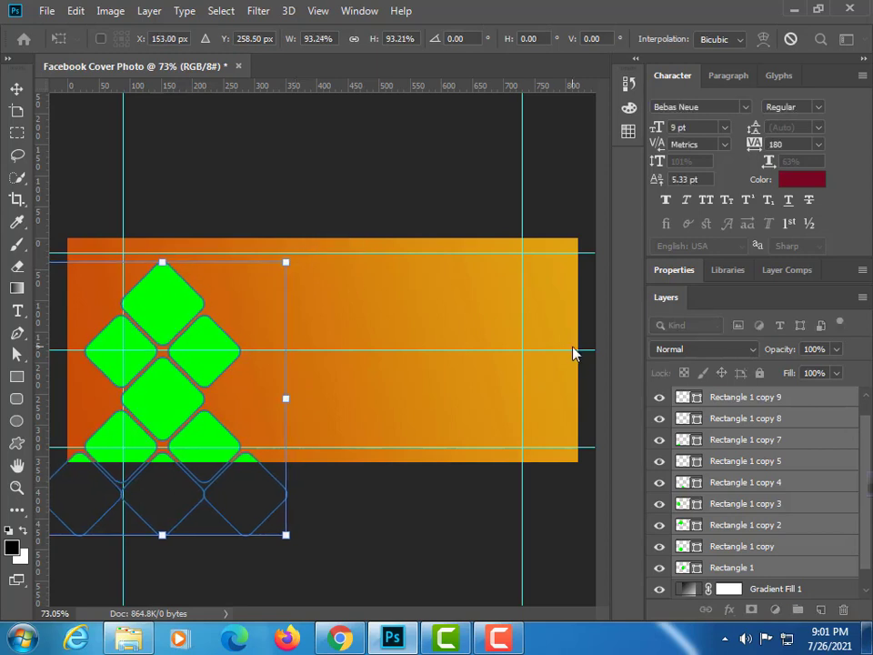
{"action": "key", "text": "Left"}
{"action": "key", "text": "Return"}
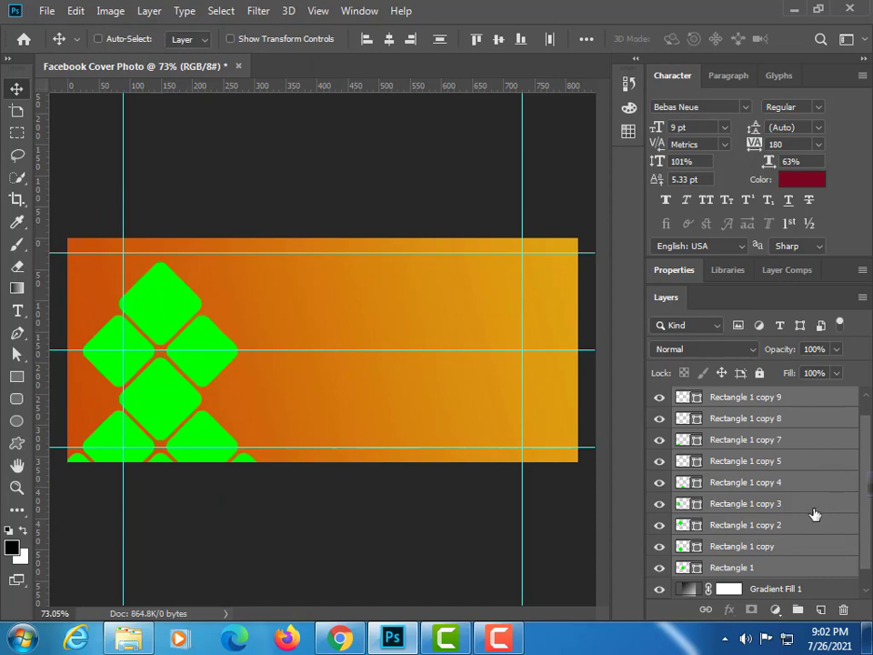
{"action": "scroll", "coordinate": [814, 514], "scroll_direction": "up", "scroll_amount": 1}
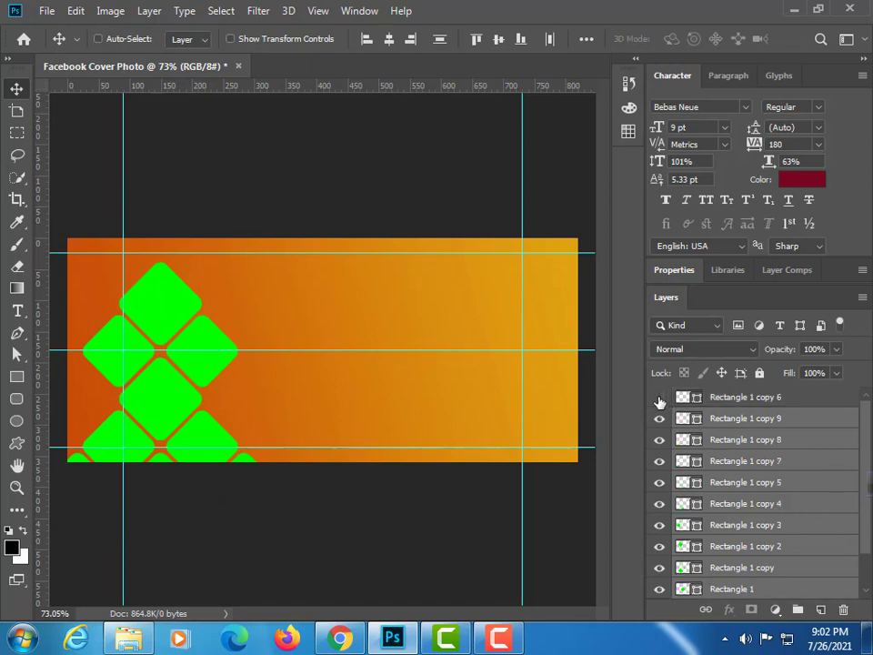
Show the Rectangle 1 copy 6 diamond and move it to the right of the stack
{"action": "left_click", "coordinate": [660, 400]}
{"action": "left_click", "coordinate": [744, 396]}
{"action": "left_click_drag", "start_coordinate": [482, 398], "coordinate": [310, 373]}
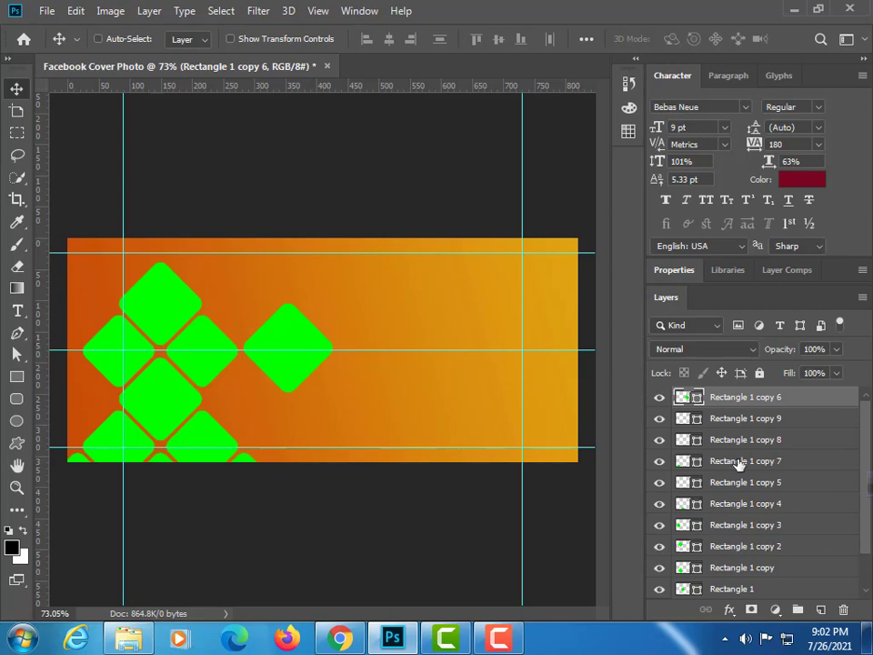
{"action": "key", "text": "z"}
{"action": "left_click_drag", "start_coordinate": [276, 353], "coordinate": [340, 451]}
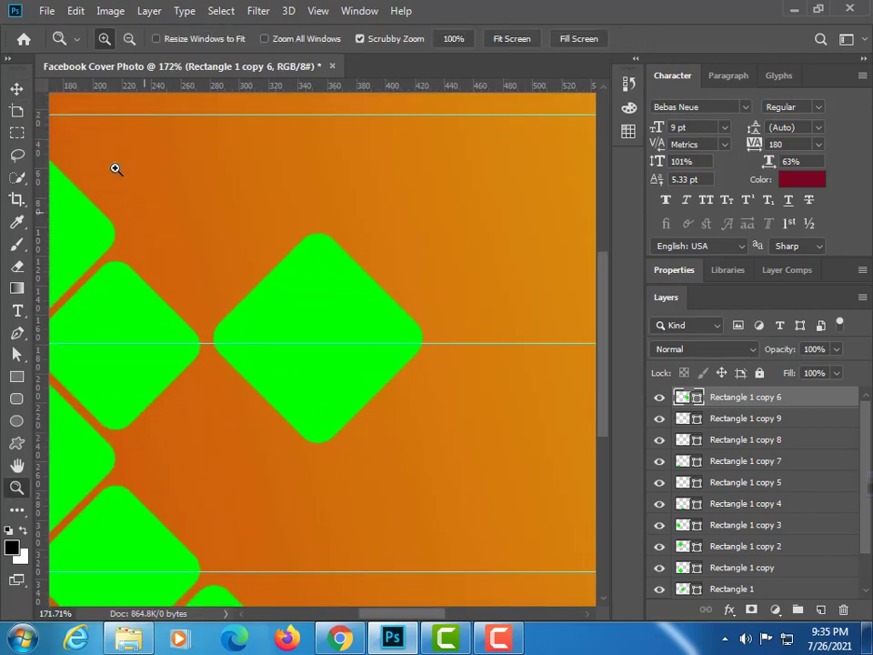
Nudge the lone diamond down onto the middle guide and scale it to 72.65%
{"action": "left_click", "coordinate": [16, 88]}
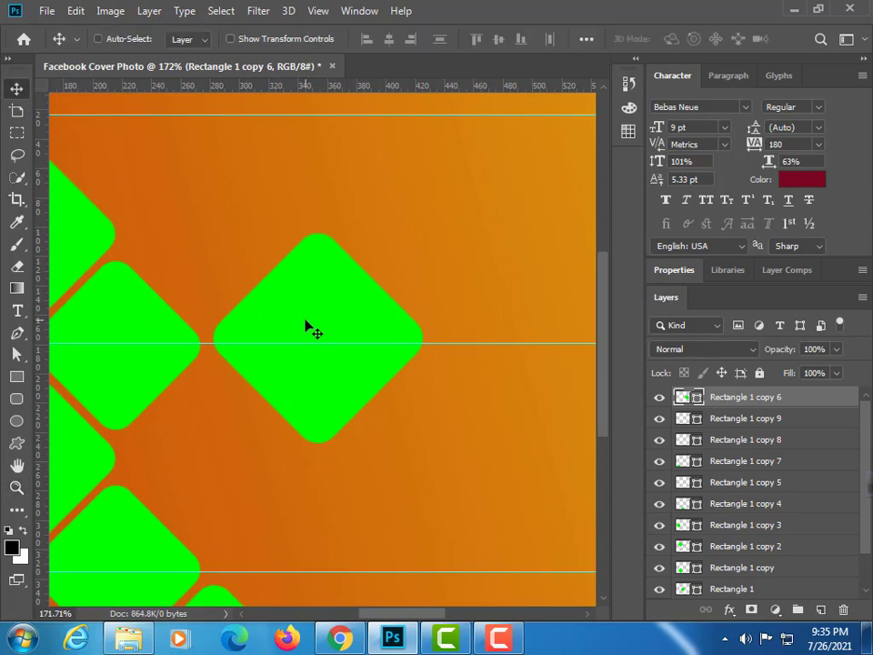
{"action": "key", "text": "Down"}
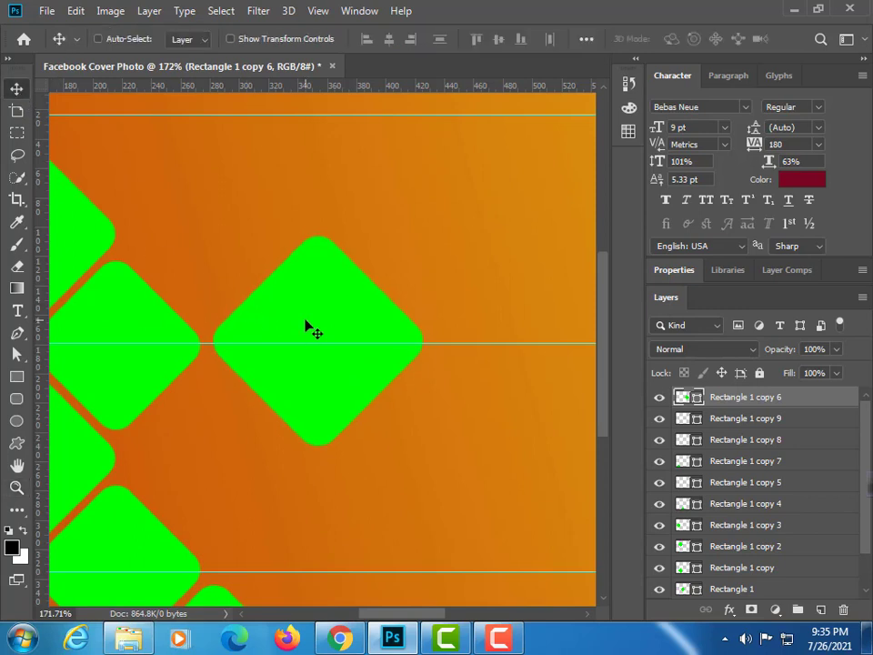
{"action": "key", "text": "Down"}
{"action": "key", "text": "ctrl+t"}
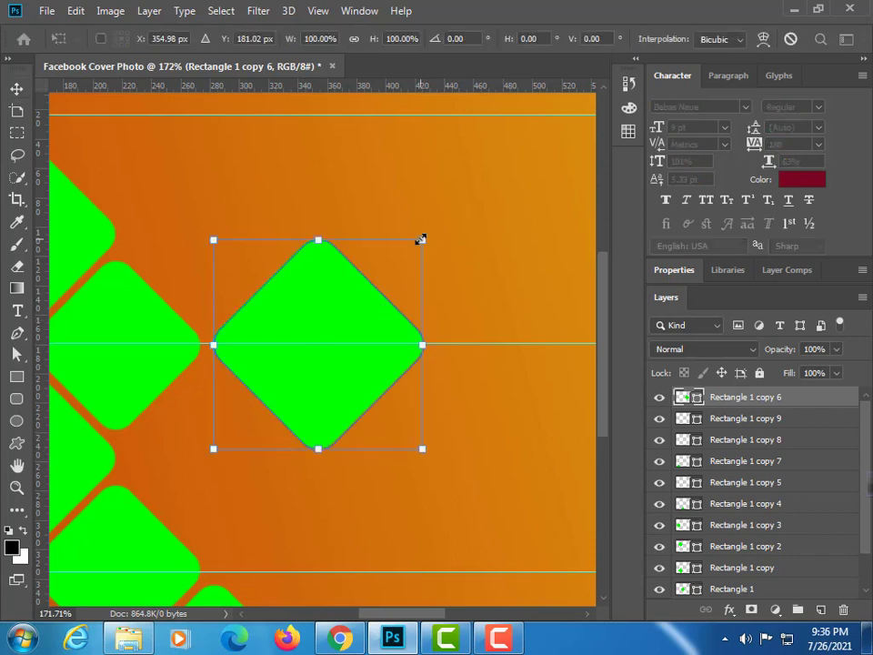
{"action": "left_click_drag", "start_coordinate": [420, 239], "coordinate": [395, 269]}
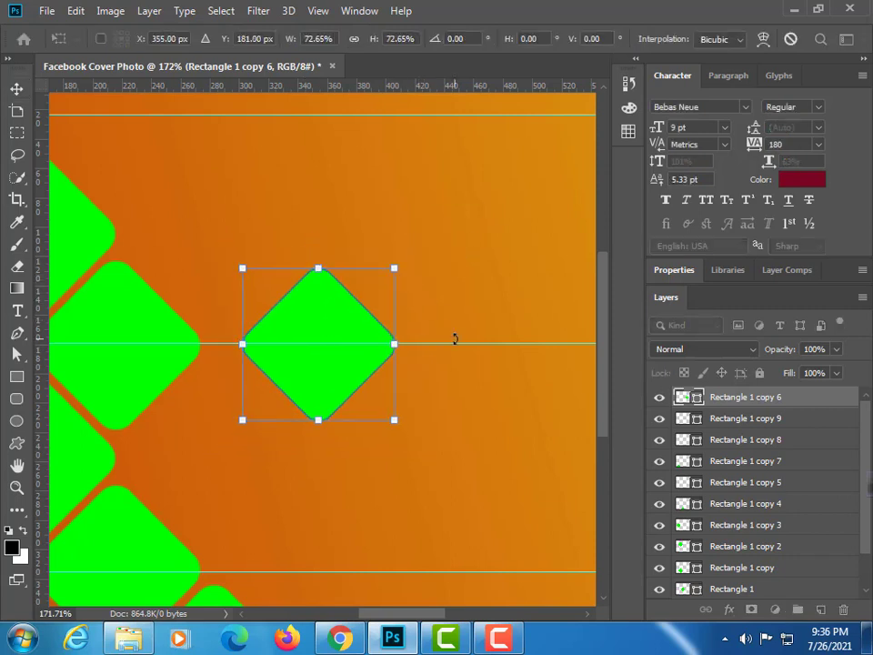
{"action": "key", "text": "Return"}
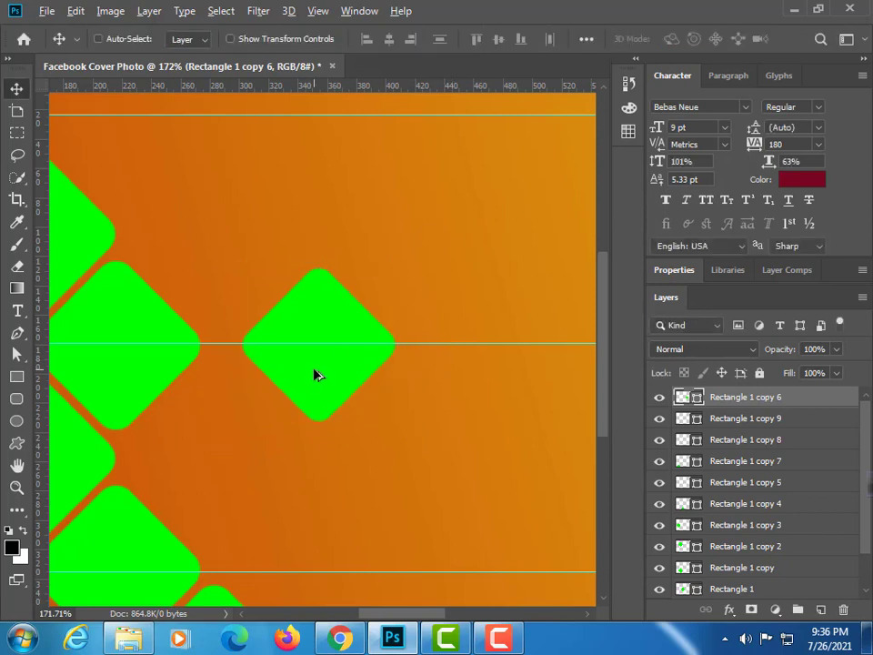
Add a copy of the diamond to its right, shrunk to about 62%
{"action": "left_click_drag", "start_coordinate": [316, 374], "coordinate": [496, 374]}
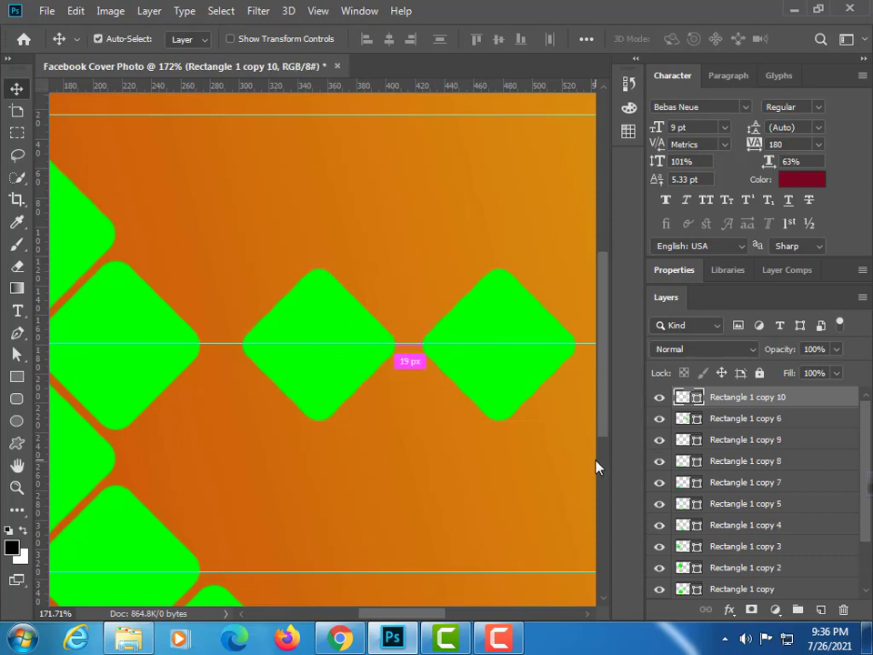
{"action": "key", "text": "ctrl+t"}
{"action": "left_click_drag", "start_coordinate": [580, 269], "coordinate": [562, 309]}
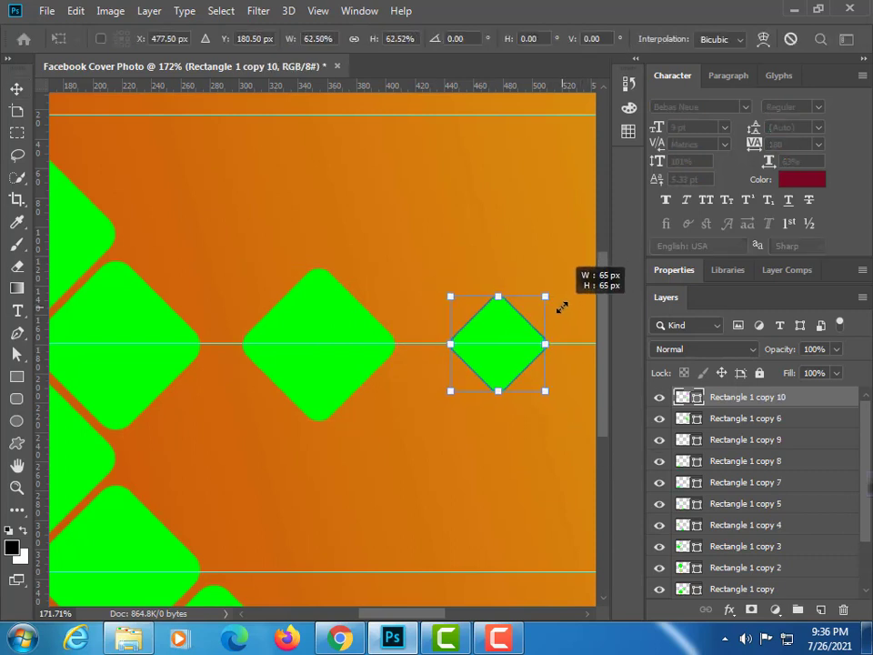
{"action": "left_click_drag", "start_coordinate": [562, 309], "coordinate": [559, 314]}
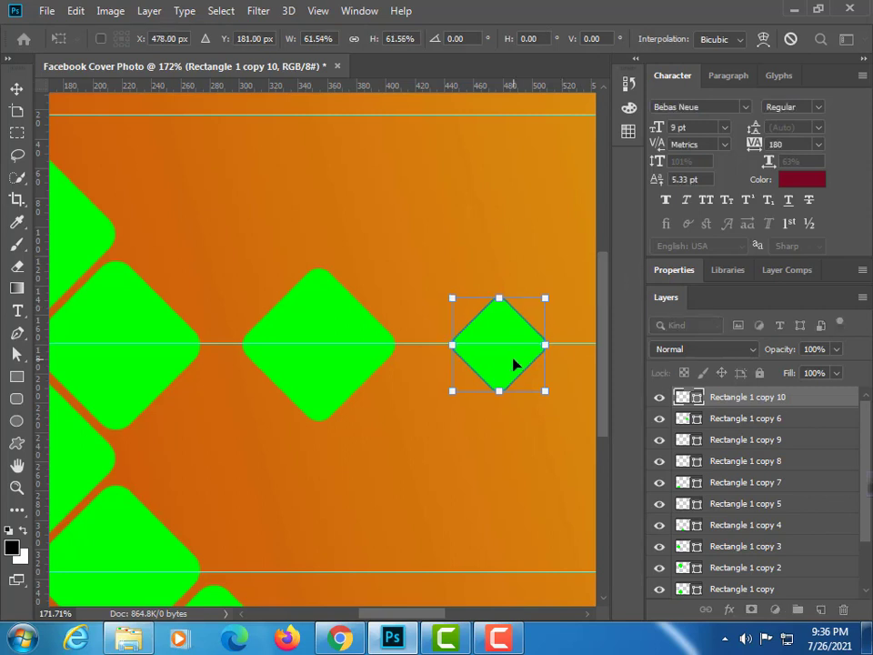
{"action": "left_click_drag", "start_coordinate": [503, 363], "coordinate": [488, 364]}
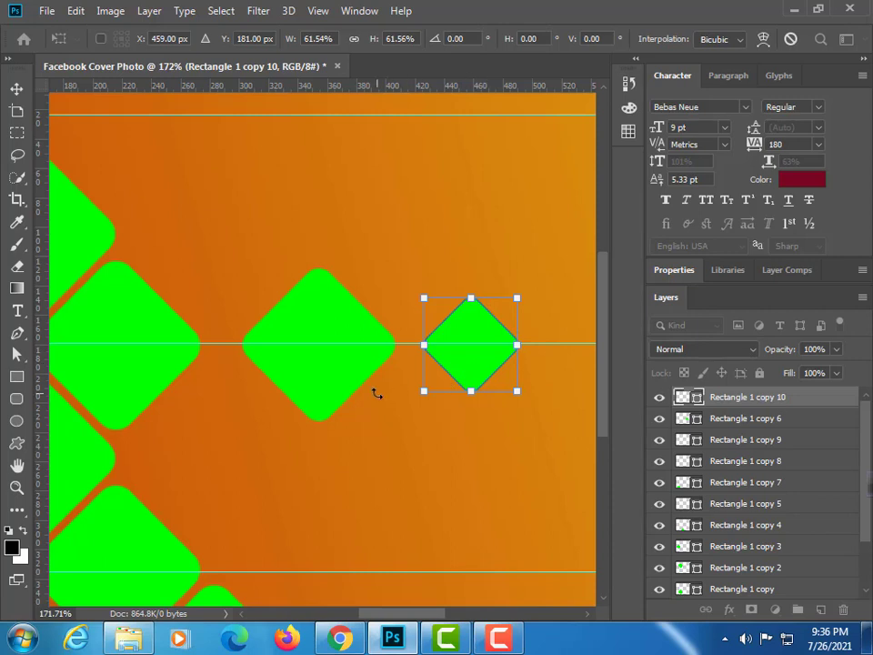
{"action": "key", "text": "Return"}
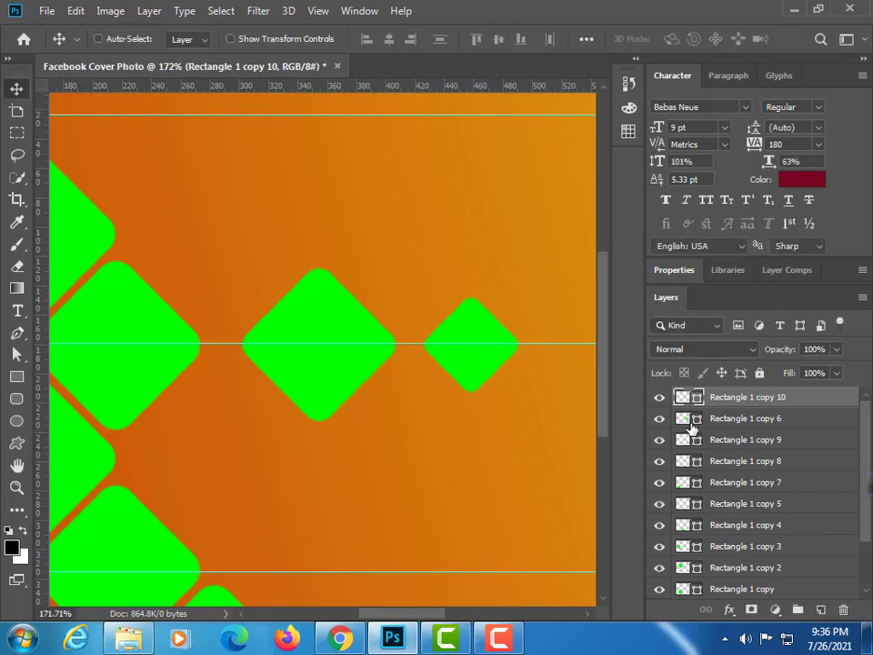
Shift both small diamonds left and zoom out to view the whole cover
{"action": "left_click", "coordinate": [704, 419], "text": "shift"}
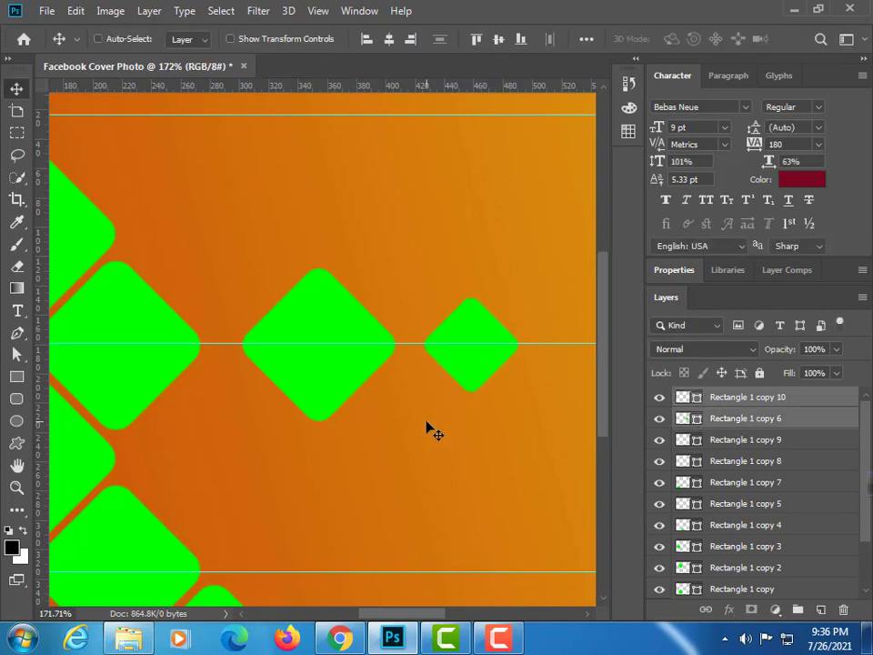
{"action": "key", "text": "Left"}
{"action": "key", "text": "Left"}
{"action": "key", "text": "Left"}
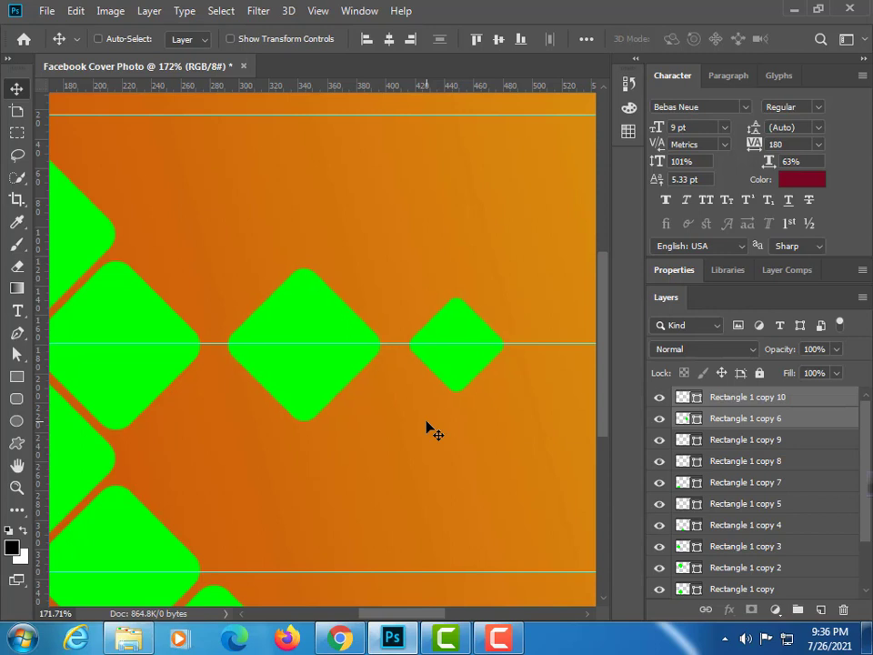
{"action": "key", "text": "z"}
{"action": "left_click_drag", "start_coordinate": [459, 397], "coordinate": [398, 392]}
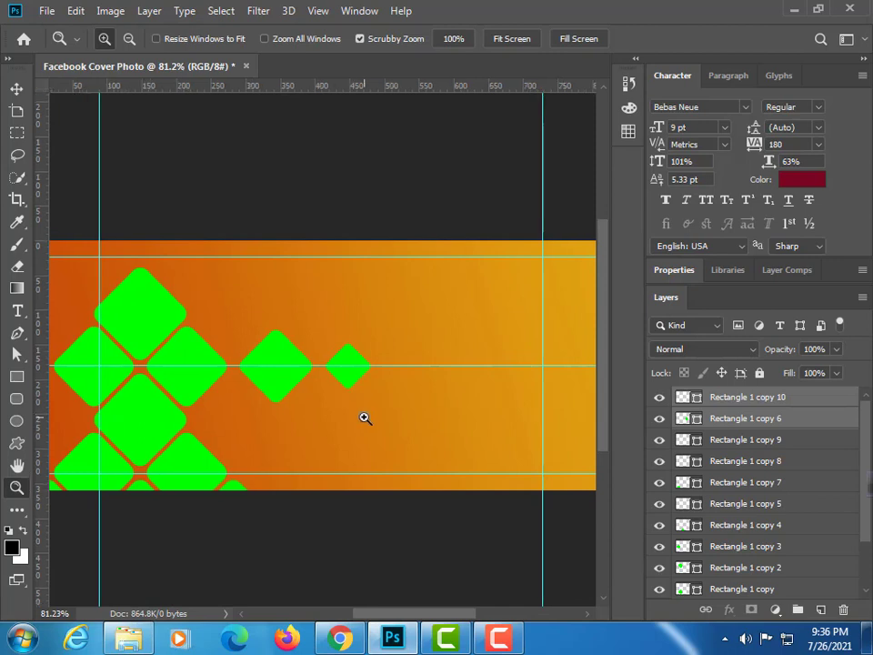
Select every diamond layer from Rectangle 1 copy 10 down to Rectangle 1
{"action": "left_click", "coordinate": [764, 397]}
{"action": "scroll", "coordinate": [800, 478], "scroll_direction": "down", "scroll_amount": 2}
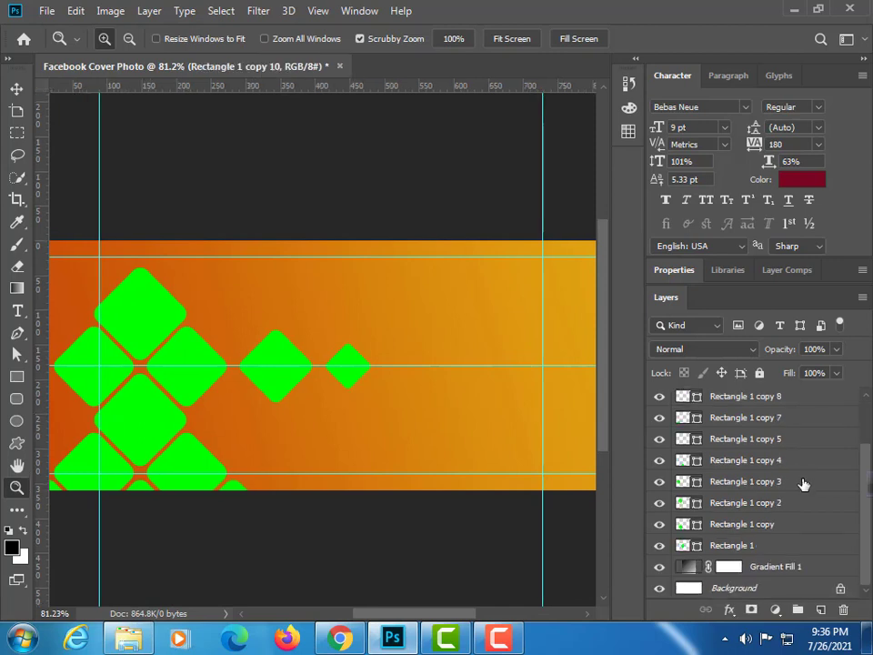
{"action": "left_click", "coordinate": [739, 546], "text": "shift"}
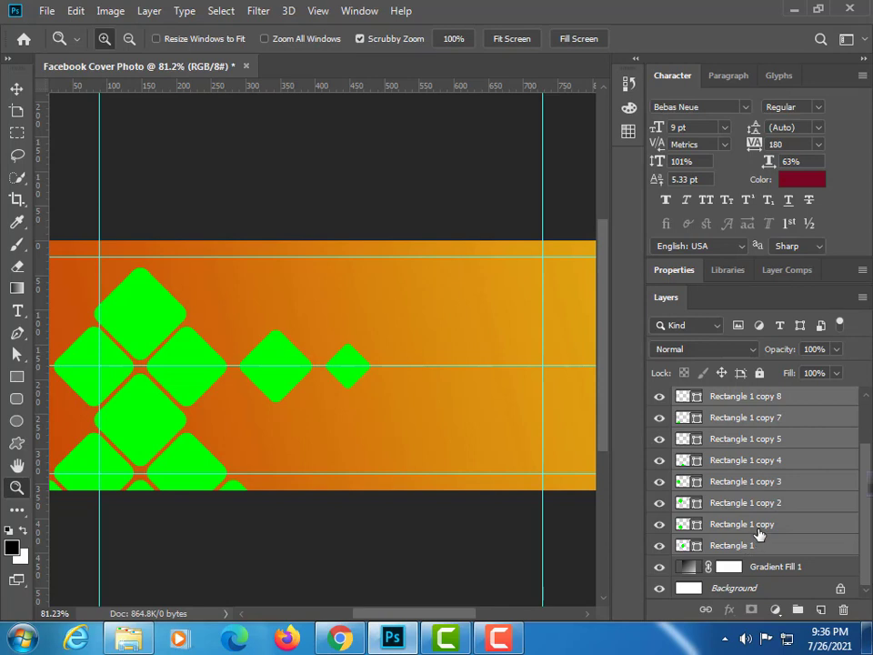
Group the selected diamond layers into Group 1 and duplicate it as Group 1 copy
{"action": "key", "text": "ctrl+g"}
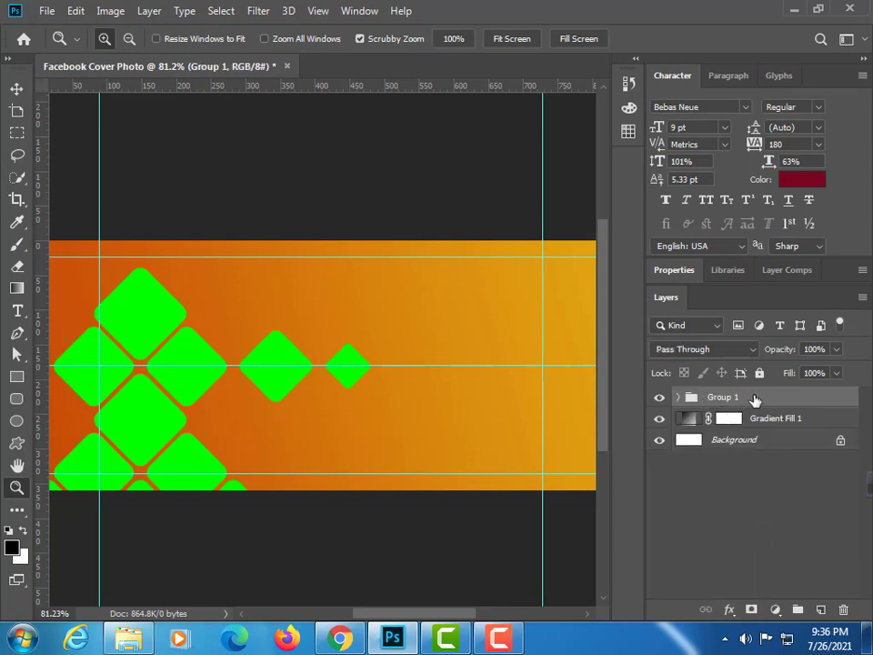
{"action": "left_click_drag", "start_coordinate": [758, 400], "coordinate": [818, 609]}
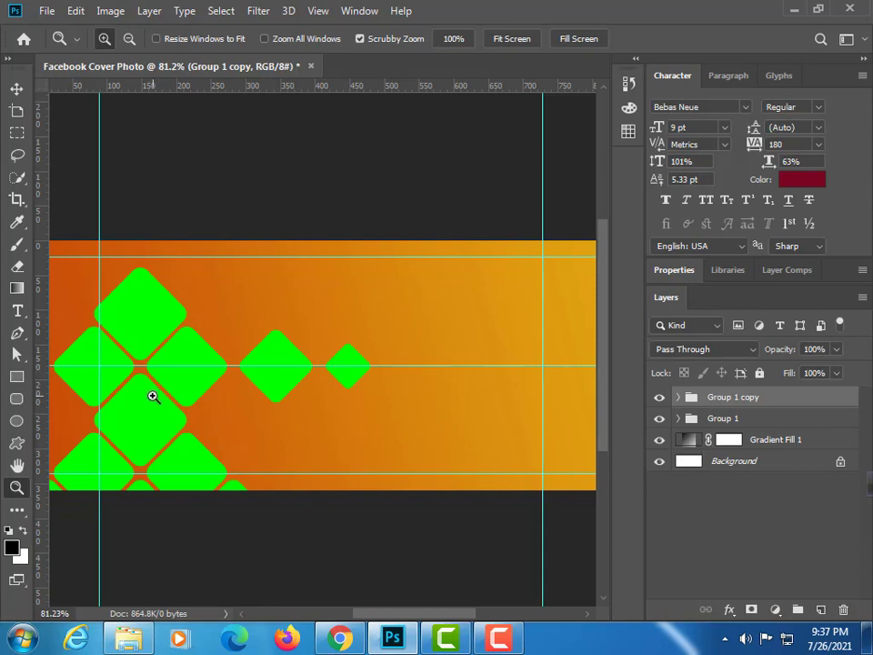
Draw a 237 × 132 px rectangle on the right with 70 px left corner radii
{"action": "left_click", "coordinate": [18, 379]}
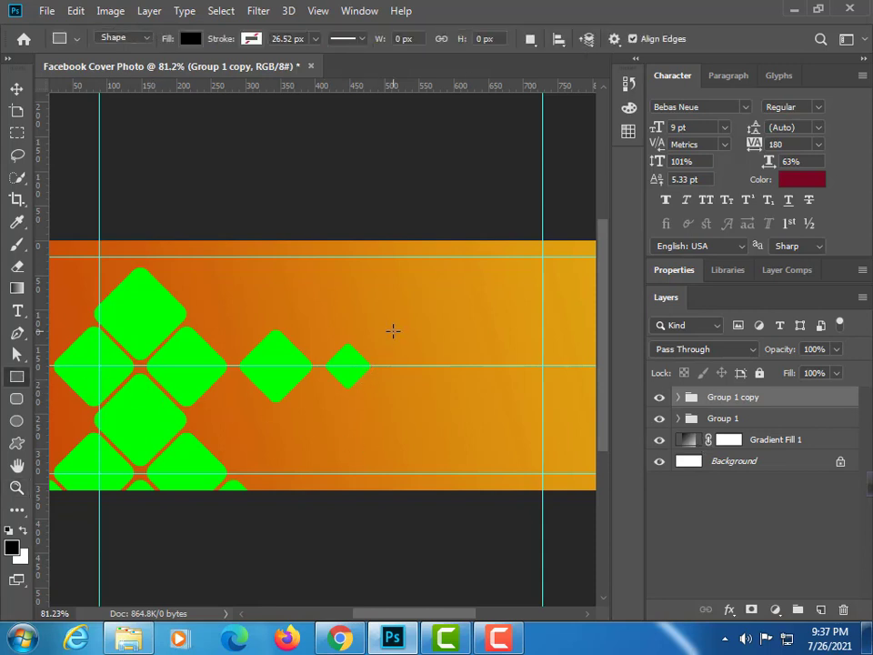
{"action": "left_click_drag", "start_coordinate": [379, 320], "coordinate": [537, 384]}
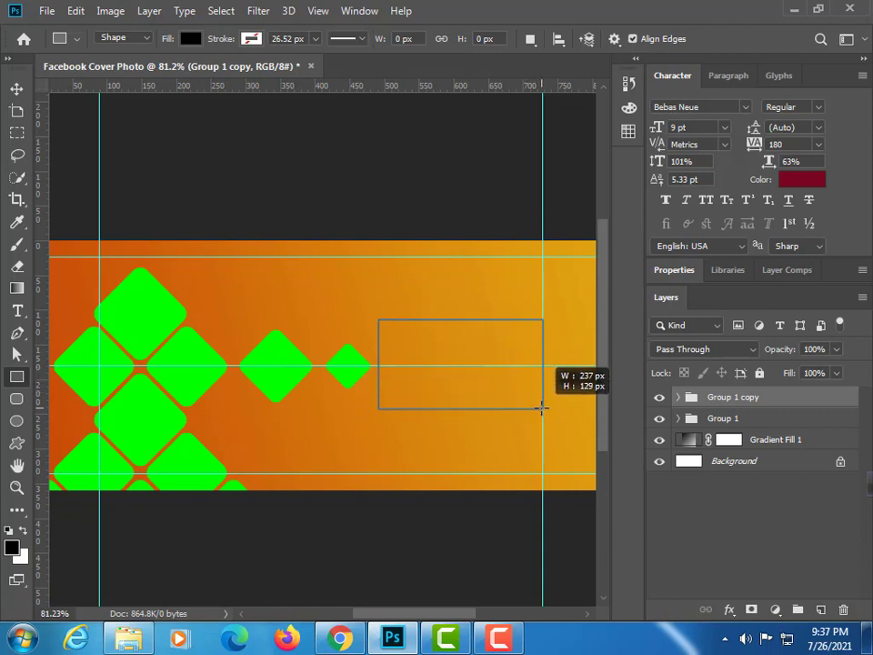
{"action": "left_click_drag", "start_coordinate": [537, 384], "coordinate": [542, 410]}
{"action": "type", "text": "7"}
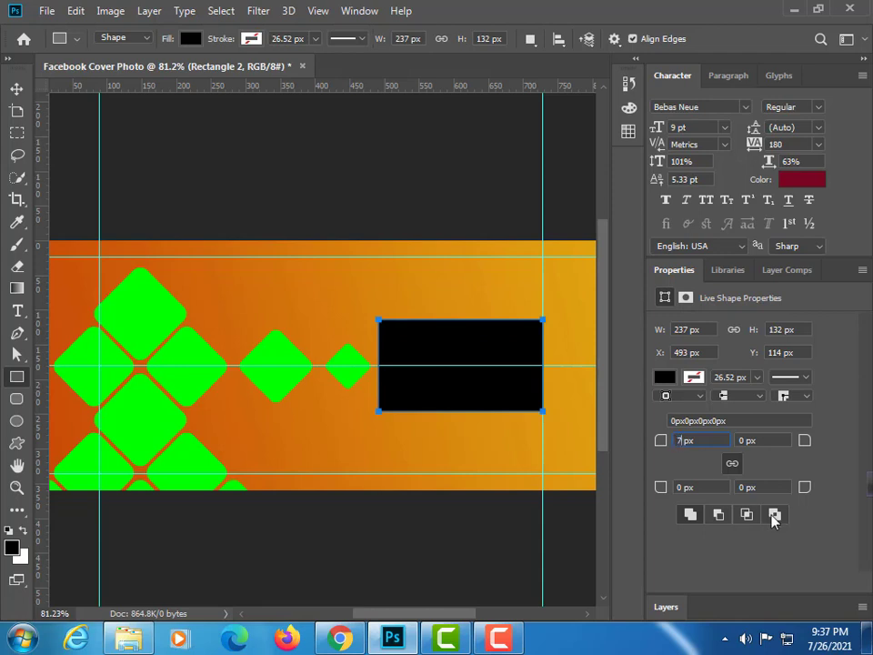
{"action": "type", "text": "0"}
{"action": "key", "text": "Return"}
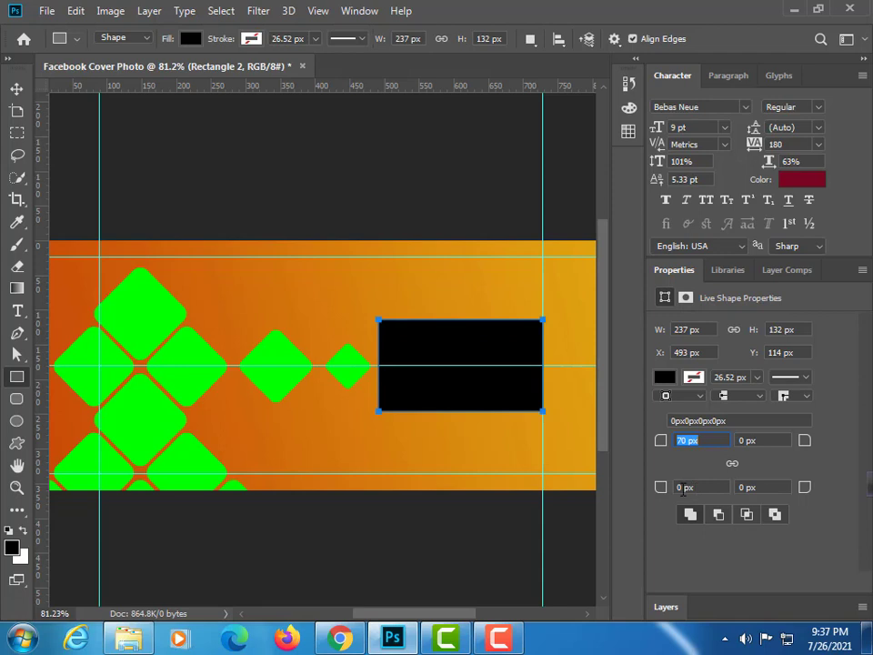
{"action": "left_click", "coordinate": [683, 487]}
{"action": "type", "text": "7"}
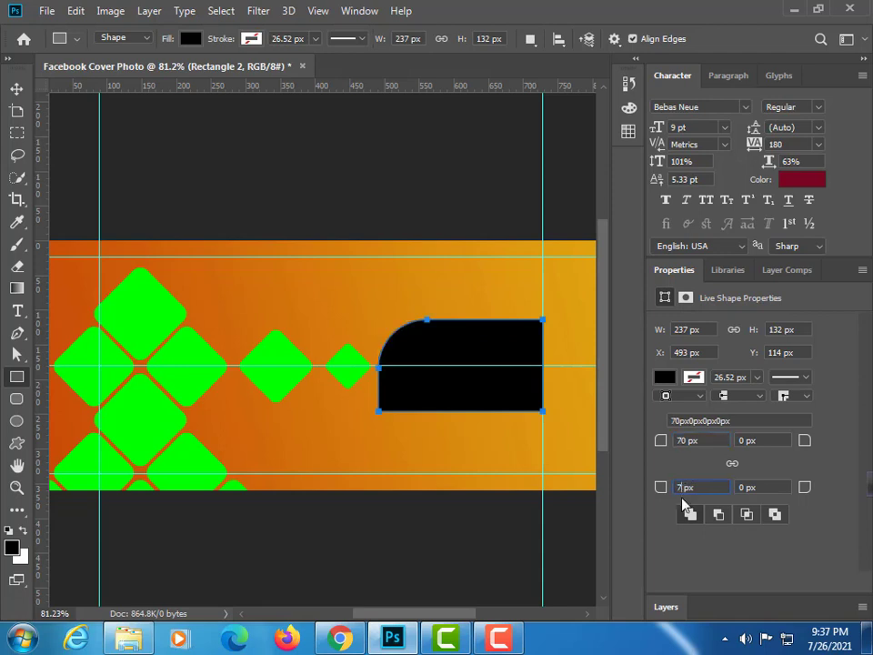
{"action": "key", "text": "Return"}
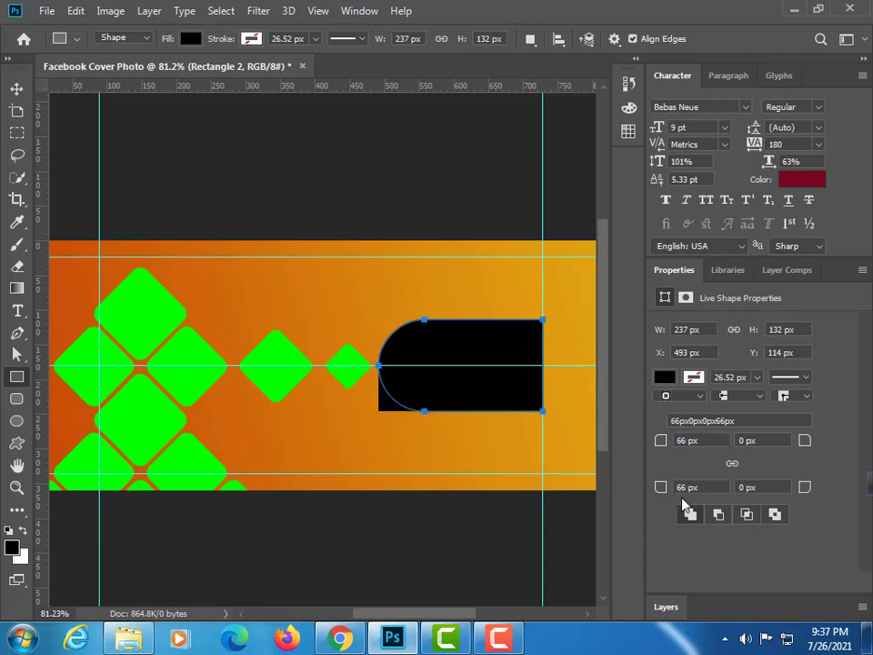
Fill the rounded tab shape with cyan
{"action": "left_click", "coordinate": [665, 382]}
{"action": "left_click", "coordinate": [676, 382]}
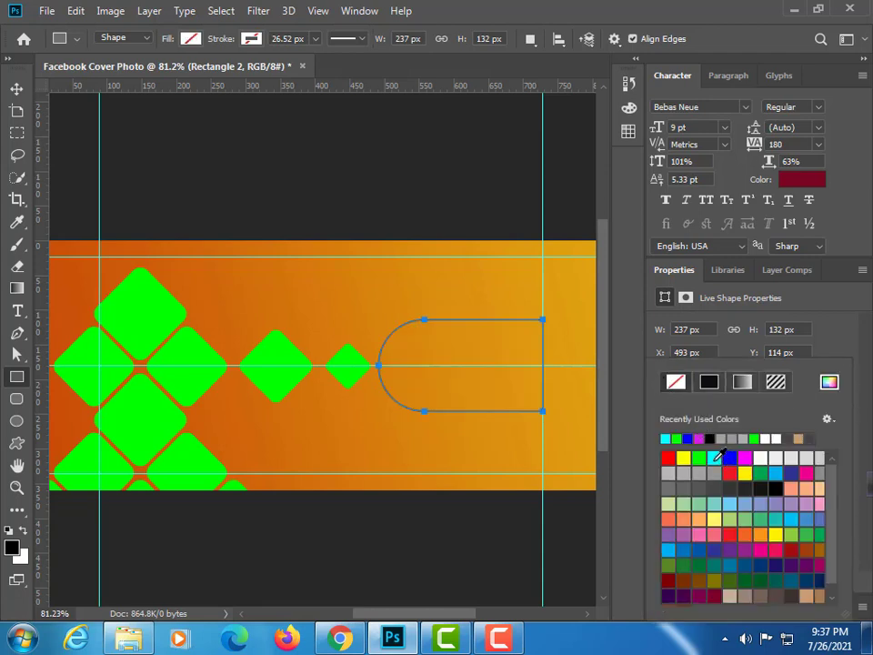
{"action": "left_click", "coordinate": [716, 457]}
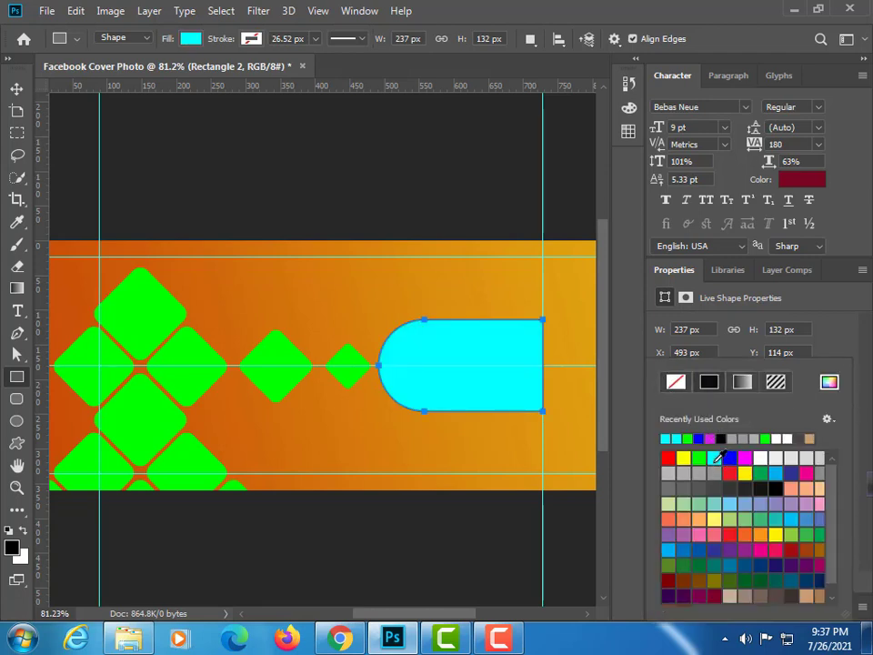
{"action": "left_click", "coordinate": [16, 88]}
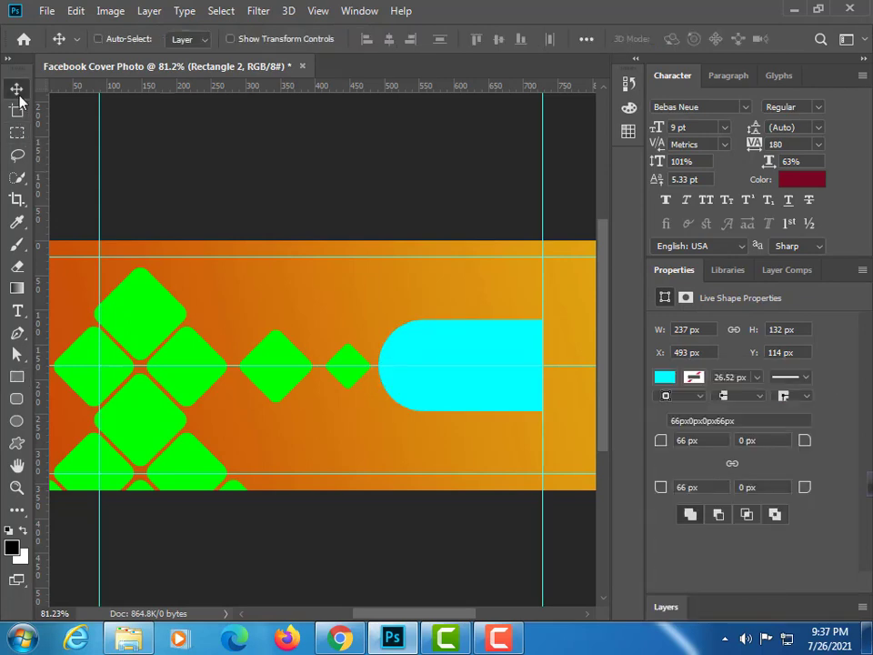
Place the BD design Logo file as an embedded image
{"action": "left_click", "coordinate": [44, 13]}
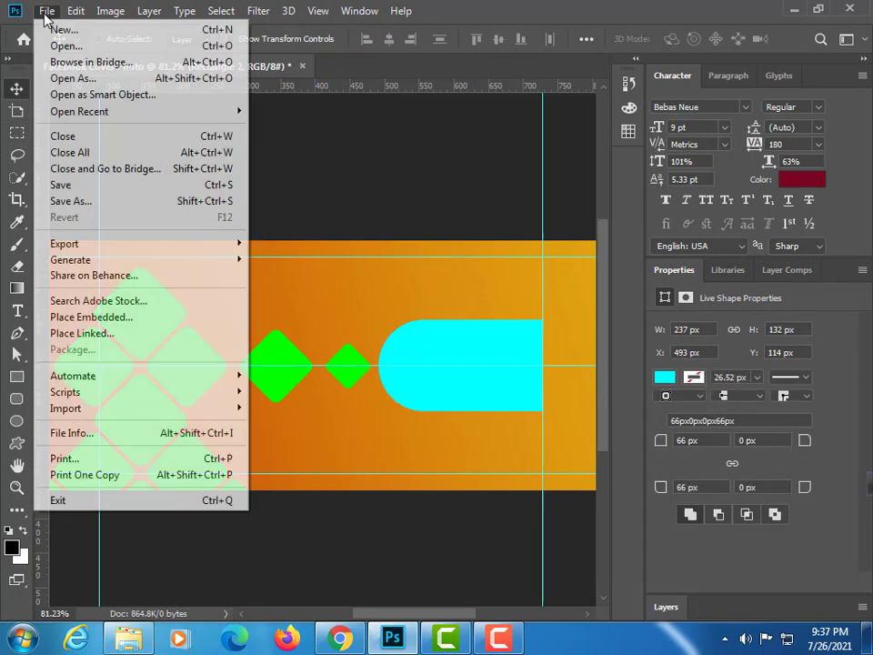
{"action": "left_click", "coordinate": [59, 316]}
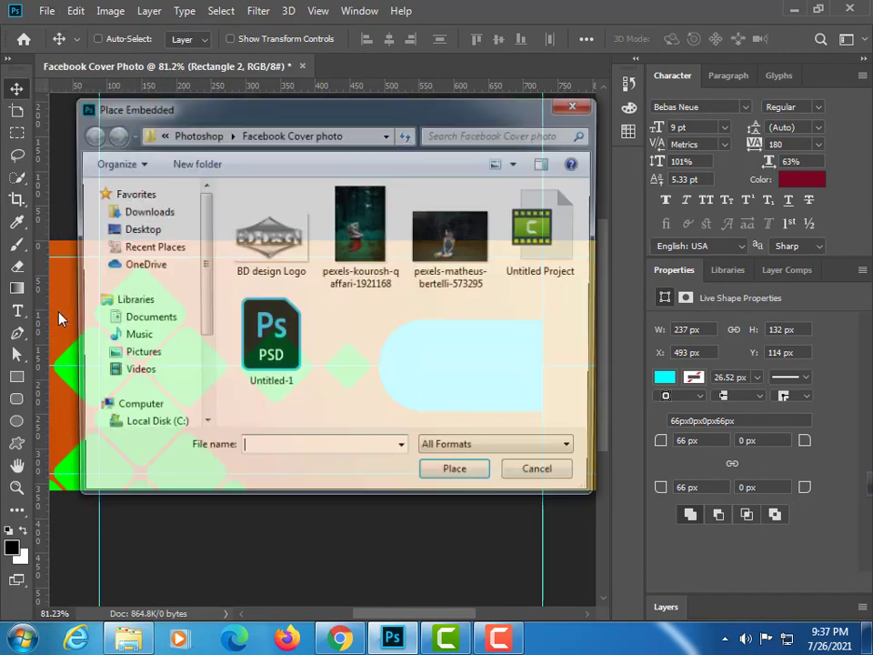
{"action": "left_click", "coordinate": [269, 234]}
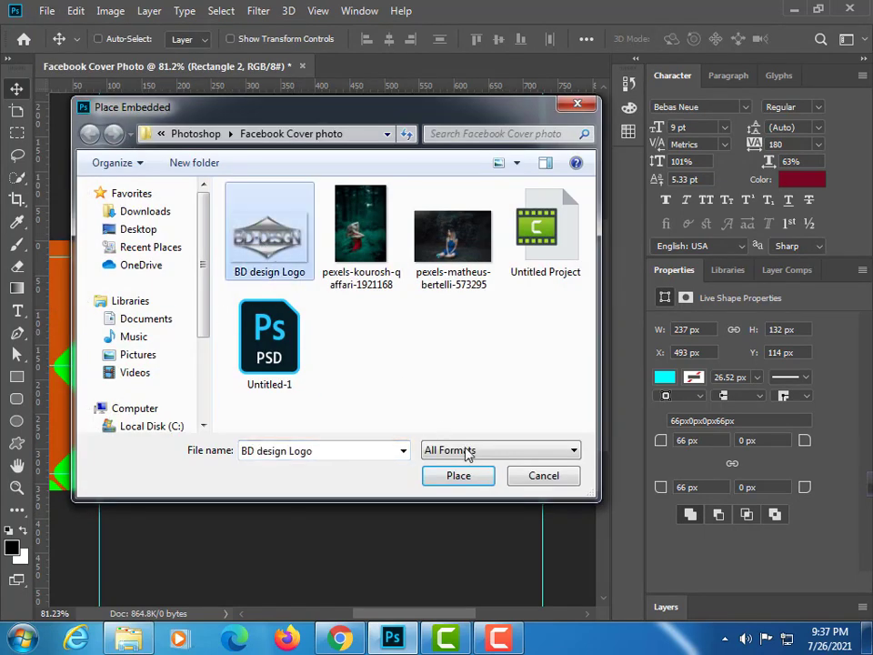
{"action": "left_click", "coordinate": [468, 478]}
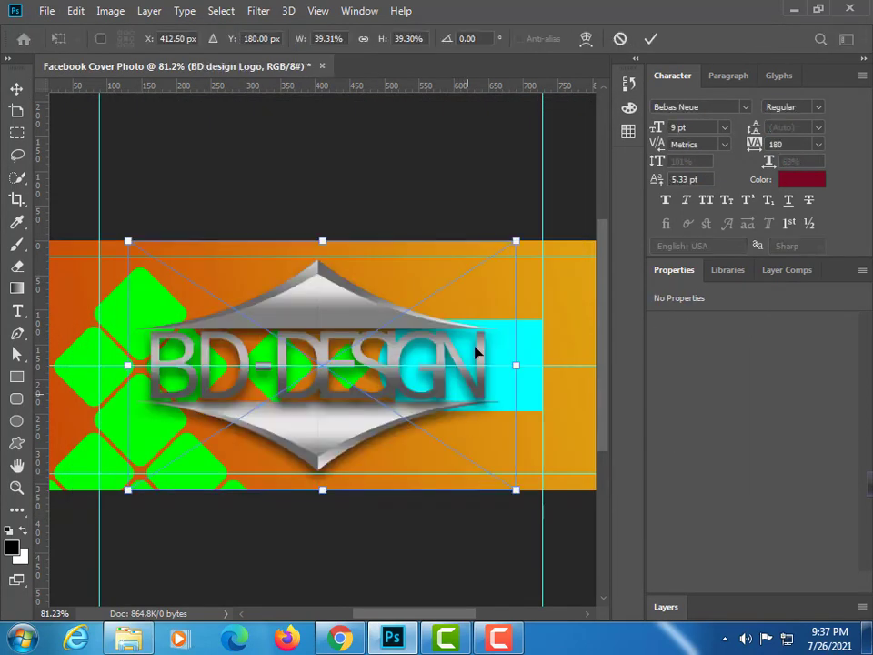
Scale the logo to about 196 × 118 px inside the cyan tab, then select Group 1 copy
{"action": "left_click_drag", "start_coordinate": [516, 241], "coordinate": [442, 346]}
{"action": "left_click_drag", "start_coordinate": [379, 346], "coordinate": [528, 342]}
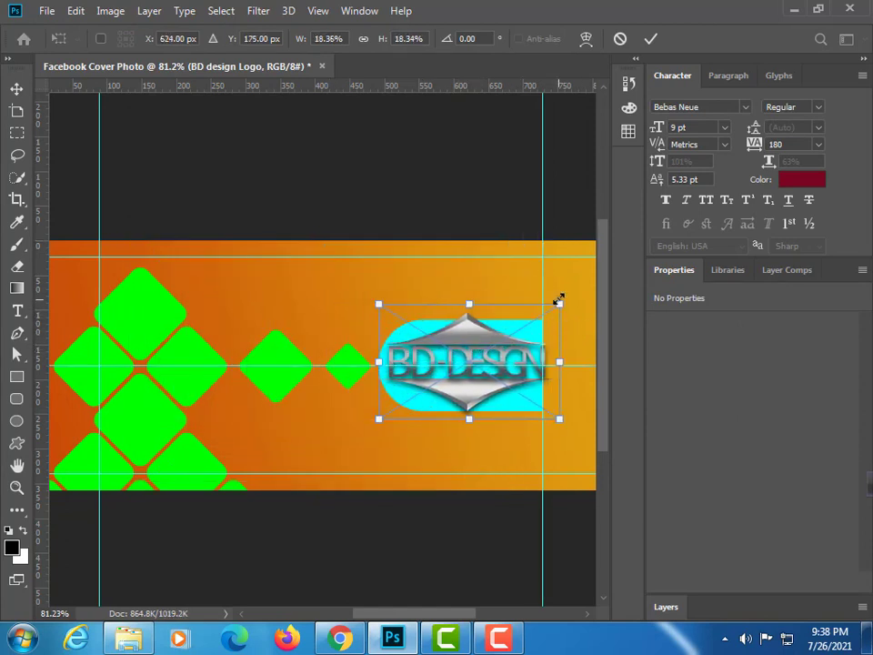
{"action": "left_click_drag", "start_coordinate": [558, 299], "coordinate": [542, 324]}
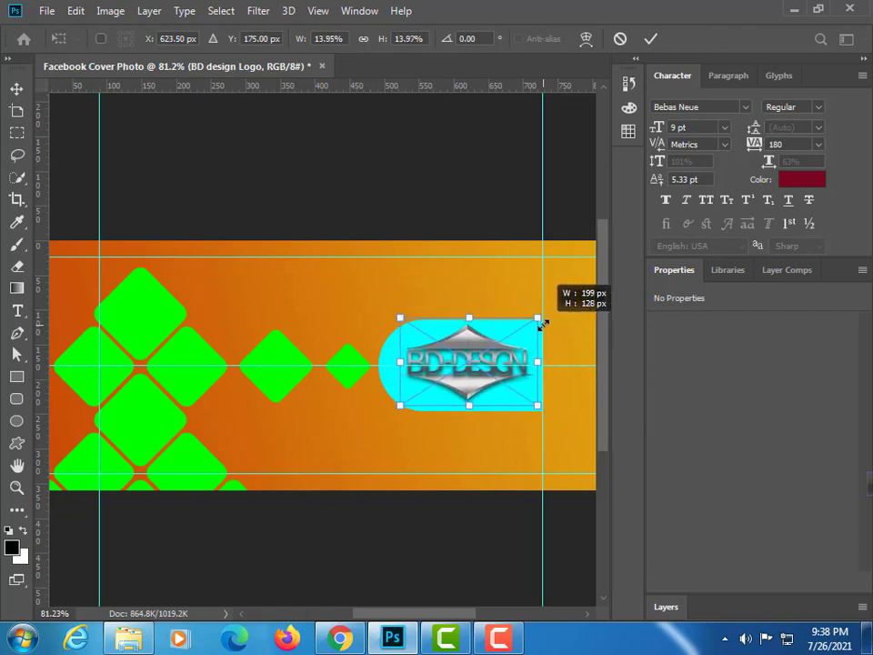
{"action": "key", "text": "Down"}
{"action": "key", "text": "Down"}
{"action": "key", "text": "Down"}
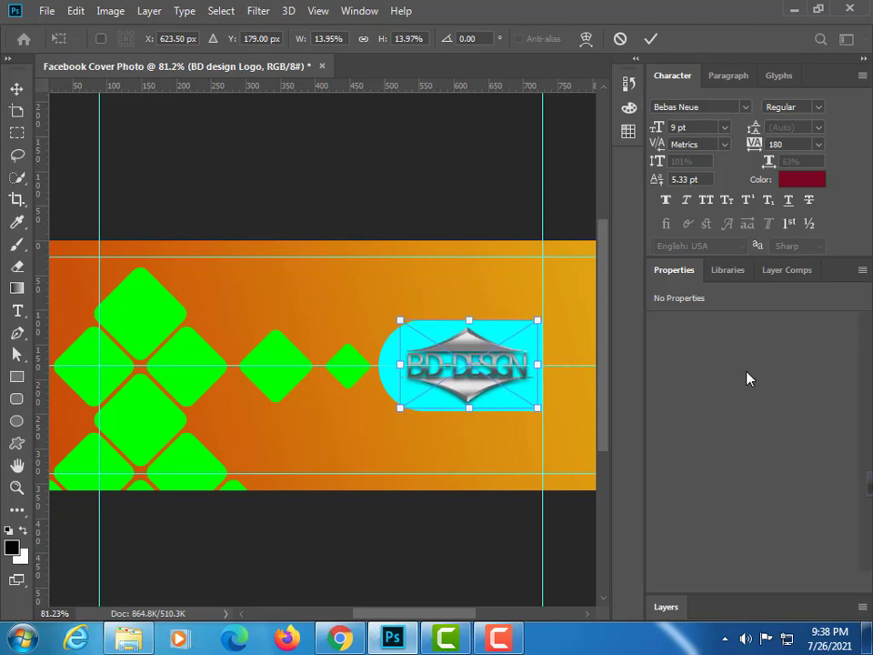
{"action": "key", "text": "Down"}
{"action": "key", "text": "Left"}
{"action": "key", "text": "Left"}
{"action": "key", "text": "Left"}
{"action": "key", "text": "Left"}
{"action": "key", "text": "Left"}
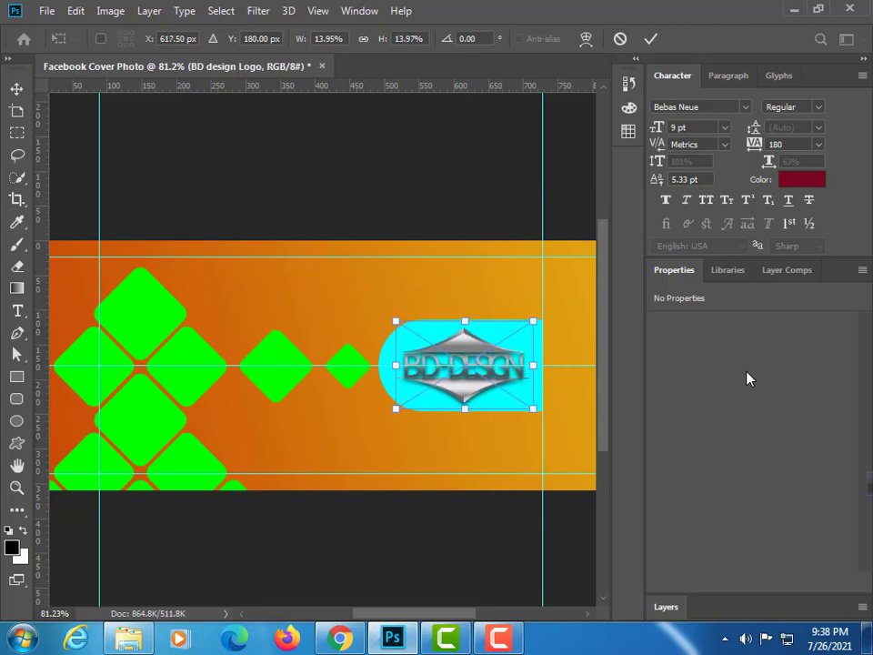
{"action": "key", "text": "Return"}
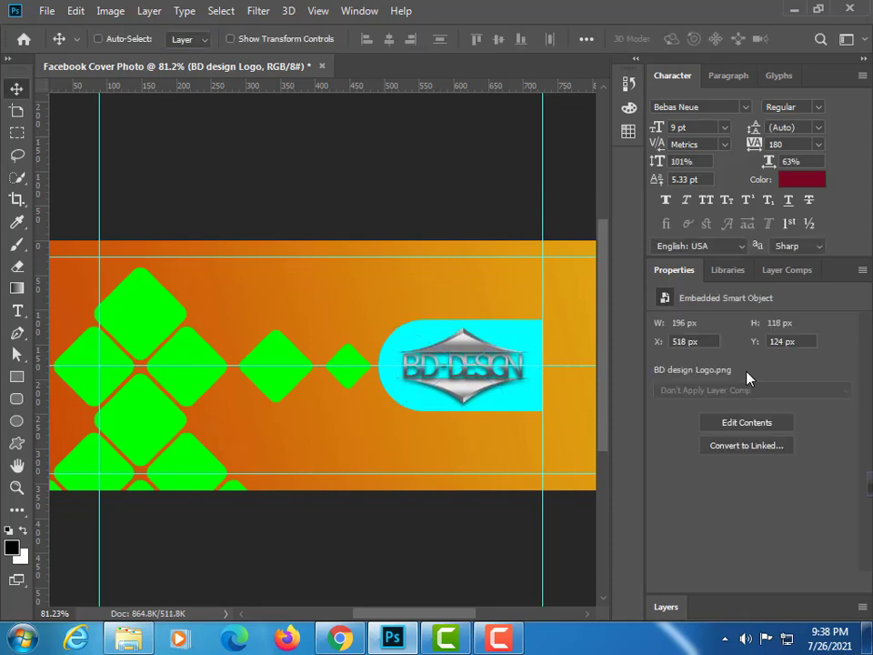
{"action": "left_click", "coordinate": [665, 606]}
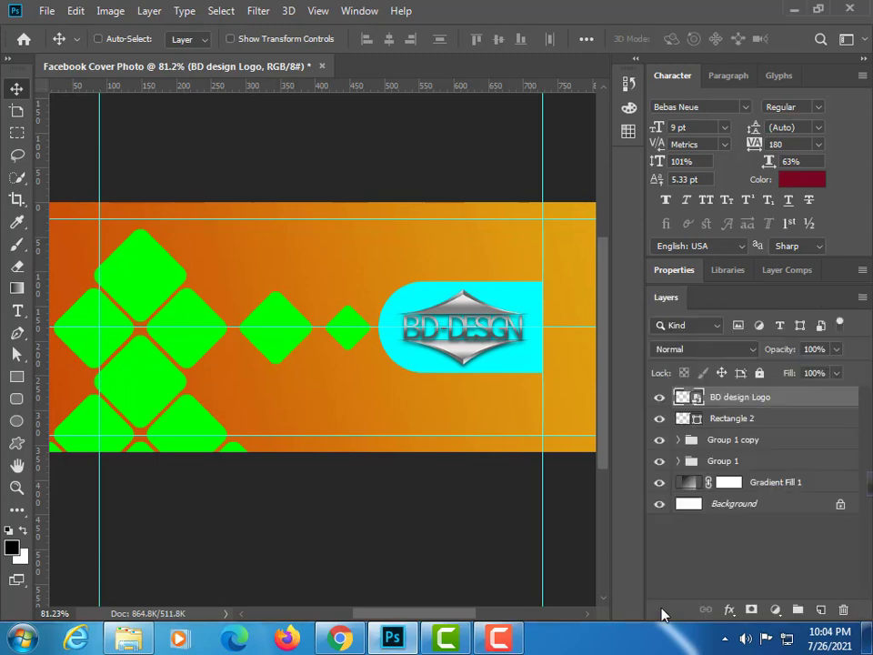
{"action": "left_click", "coordinate": [733, 442]}
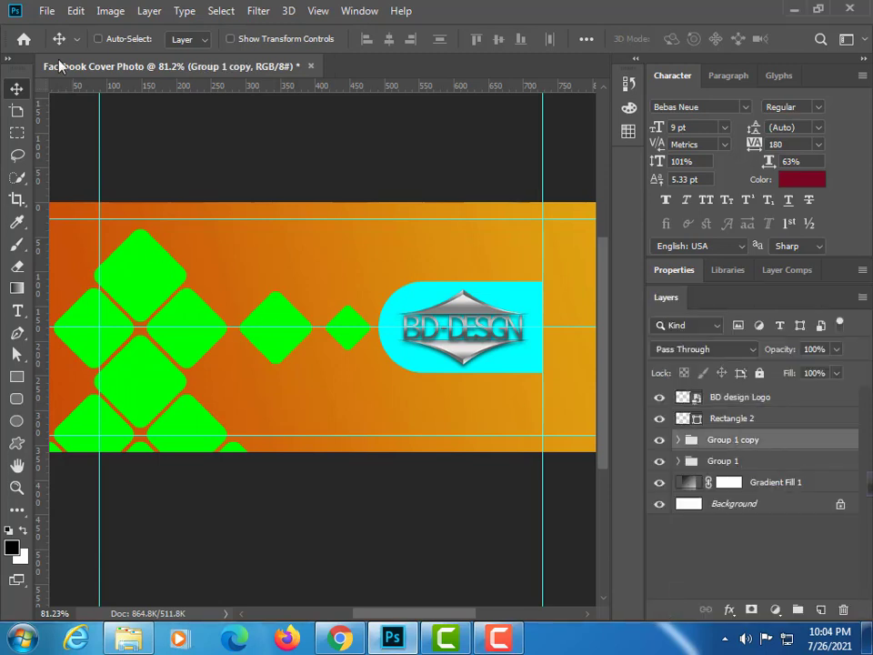
Place the woman-in-forest pexels photo as an embedded image
{"action": "left_click", "coordinate": [44, 10]}
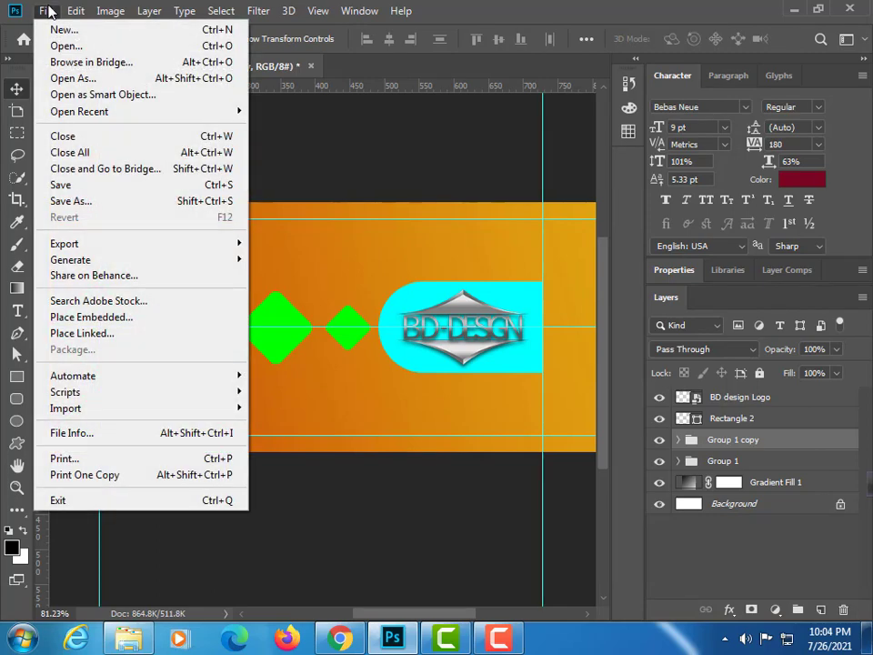
{"action": "left_click", "coordinate": [73, 318]}
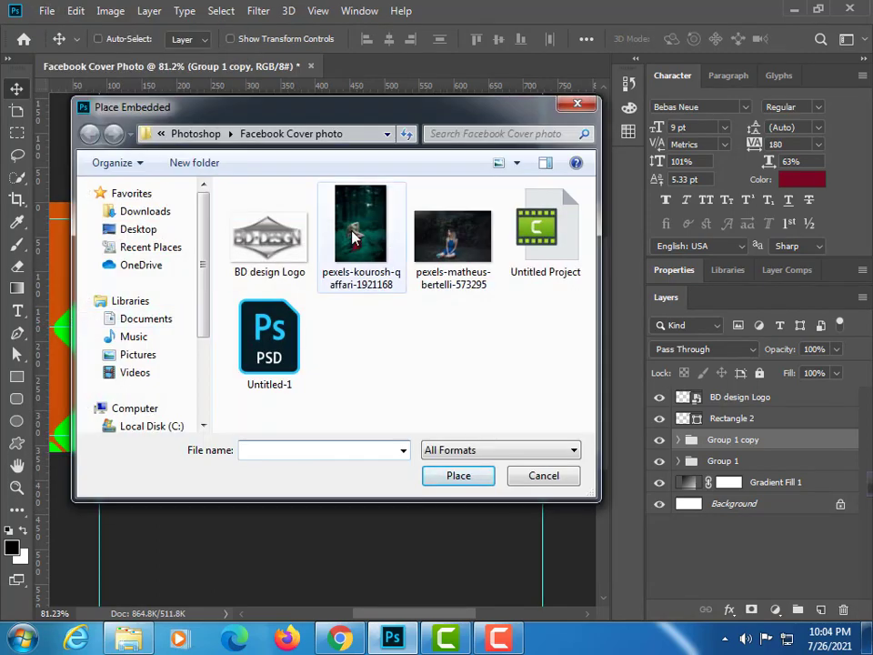
{"action": "left_click", "coordinate": [357, 234]}
{"action": "left_click", "coordinate": [455, 476]}
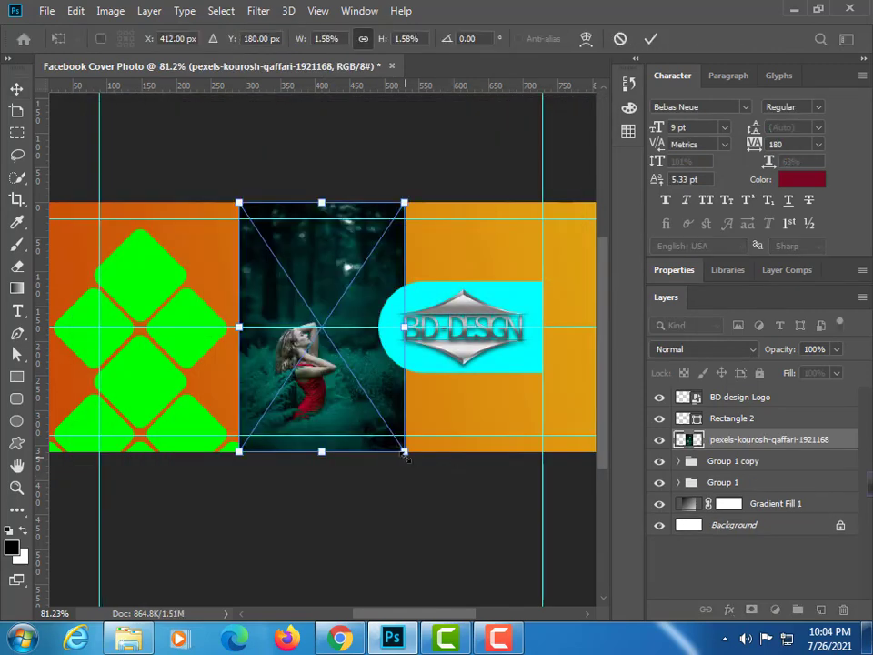
Enlarge the photo and position it over the left side of the cover
{"action": "left_click_drag", "start_coordinate": [406, 454], "coordinate": [560, 619]}
{"action": "mouse_move", "coordinate": [327, 336]}
{"action": "left_mouse_down"}
{"action": "mouse_move", "coordinate": [321, 275]}
{"action": "mouse_move", "coordinate": [169, 117]}
{"action": "left_mouse_up"}
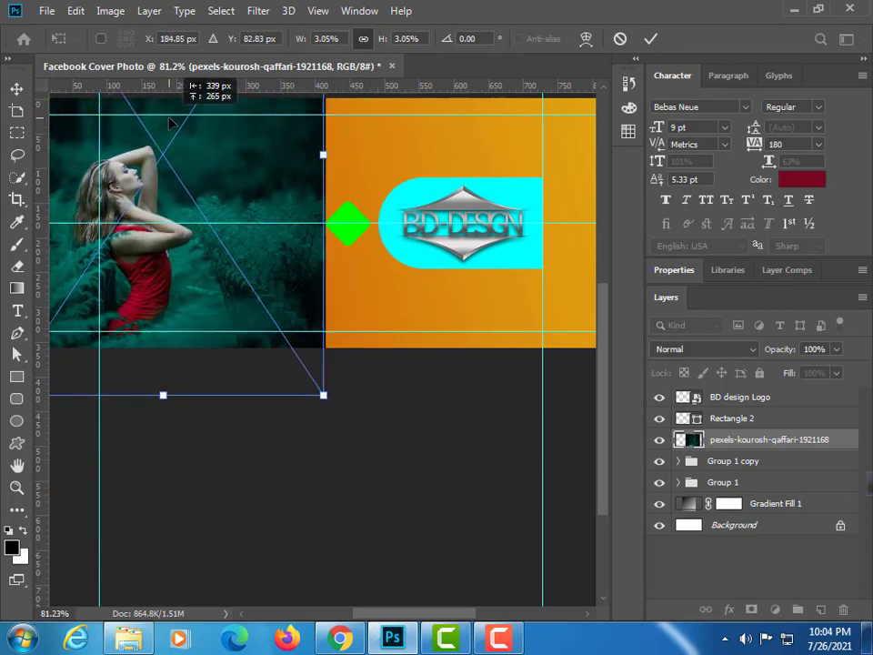
{"action": "scroll", "coordinate": [327, 520], "scroll_direction": "up", "scroll_amount": 2}
{"action": "scroll", "coordinate": [335, 522], "scroll_direction": "up", "scroll_amount": 2}
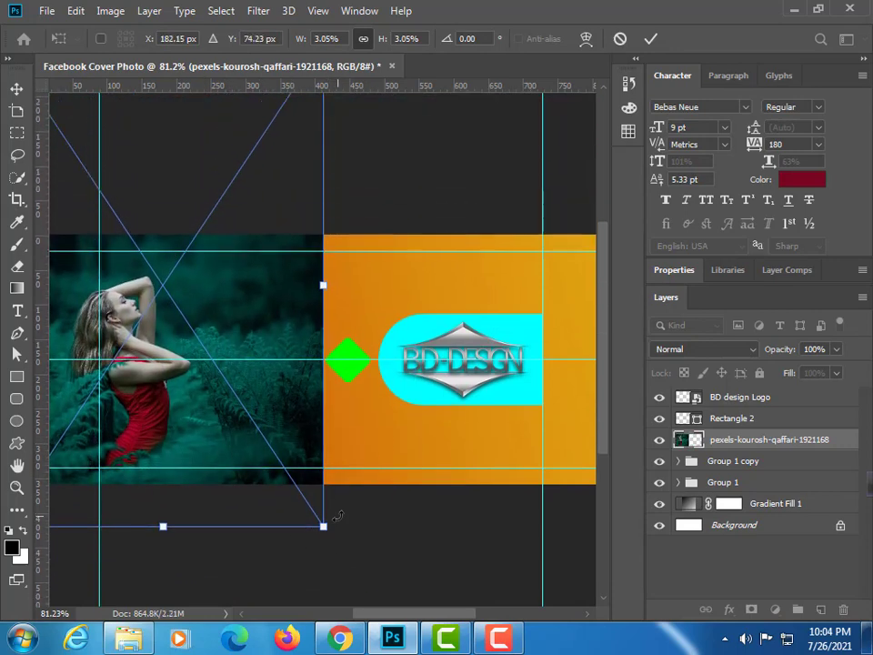
{"action": "scroll", "coordinate": [337, 515], "scroll_direction": "up", "scroll_amount": 4}
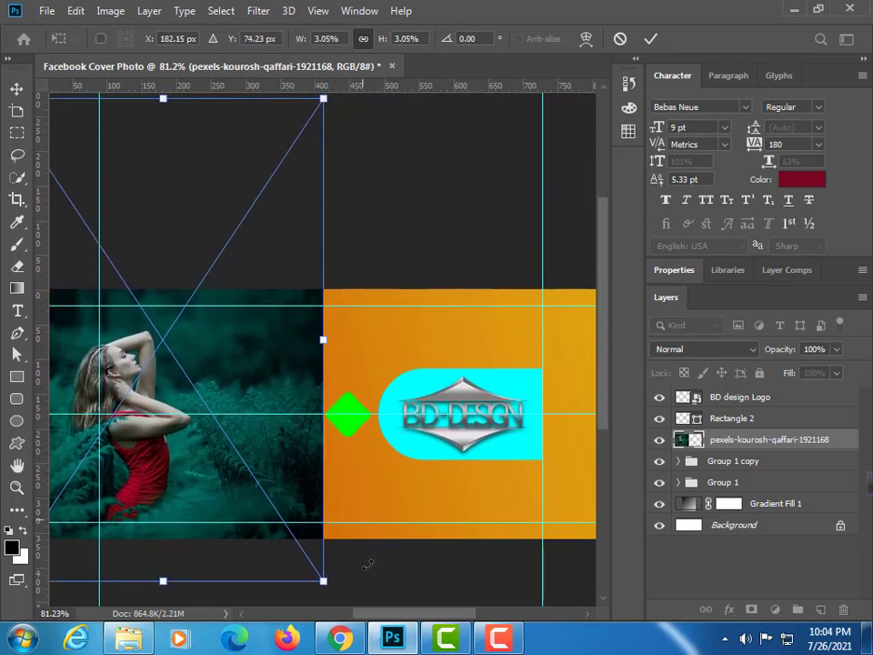
{"action": "left_click_drag", "start_coordinate": [322, 578], "coordinate": [358, 596]}
{"action": "left_click_drag", "start_coordinate": [231, 407], "coordinate": [218, 389]}
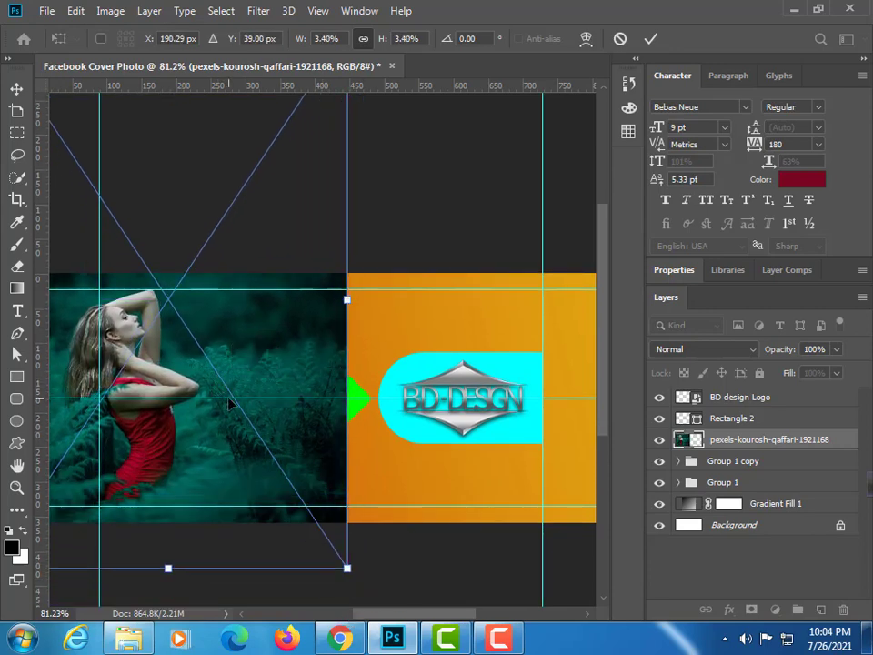
{"action": "key", "text": "Return"}
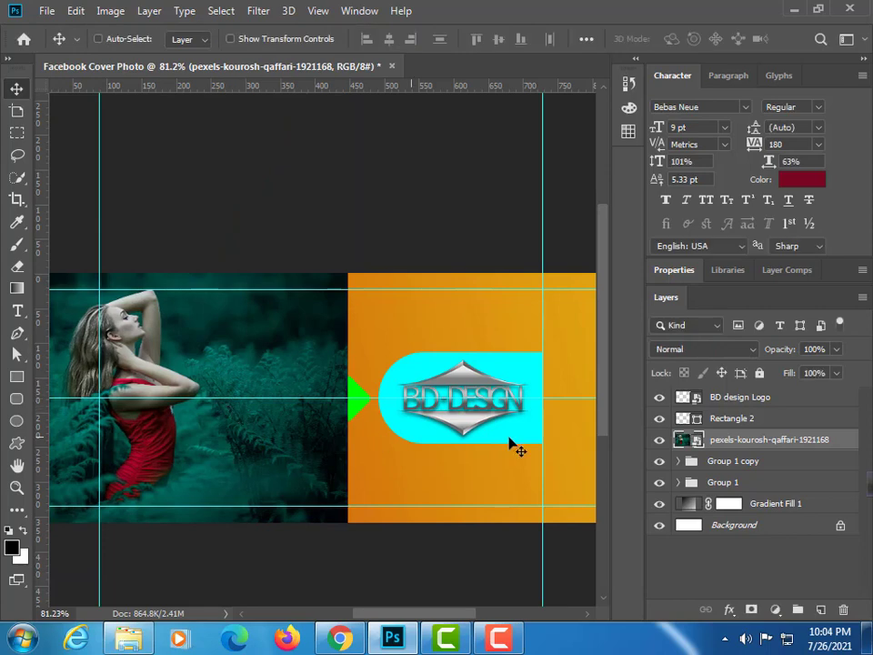
Clip the woman photo to Group 1 copy and shift it slightly right within the diamonds
{"action": "right_click", "coordinate": [788, 444]}
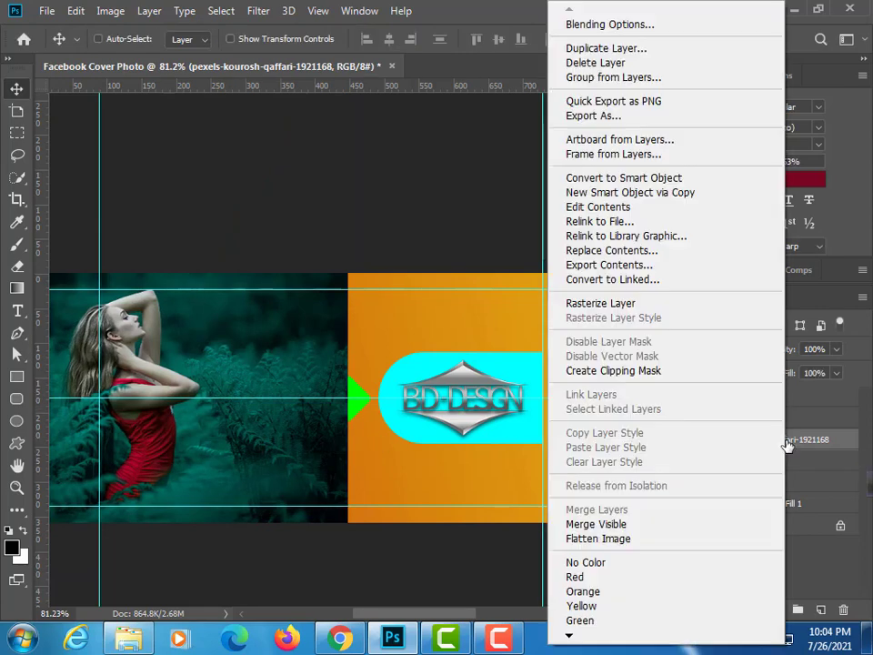
{"action": "left_click", "coordinate": [642, 371]}
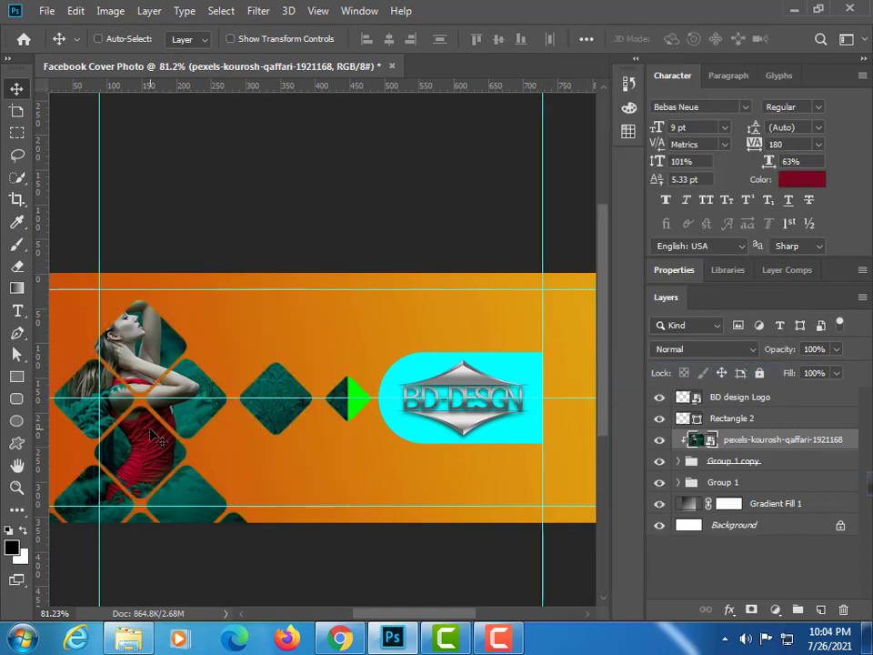
{"action": "left_click_drag", "start_coordinate": [137, 449], "coordinate": [164, 461]}
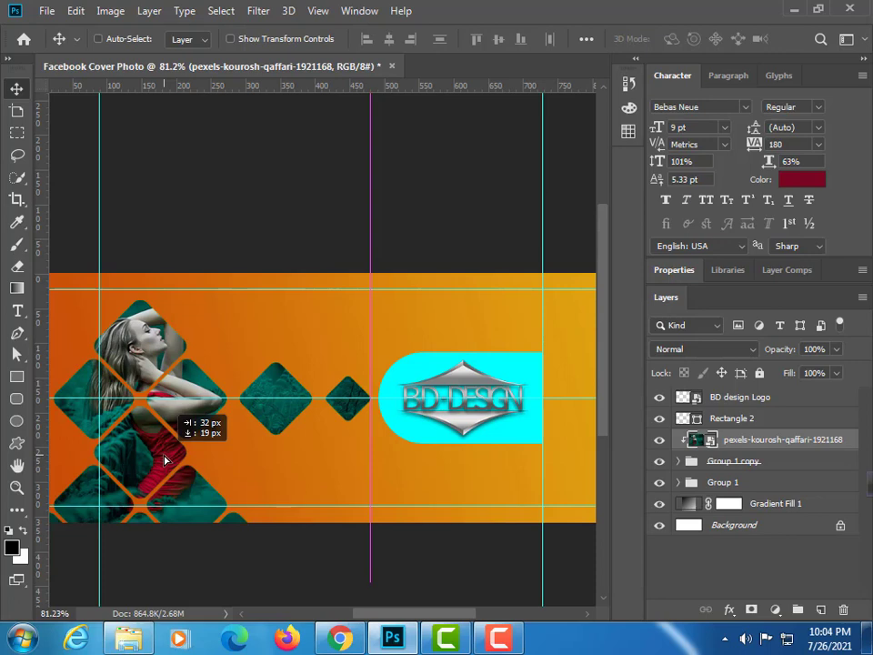
{"action": "left_click_drag", "start_coordinate": [164, 462], "coordinate": [166, 462]}
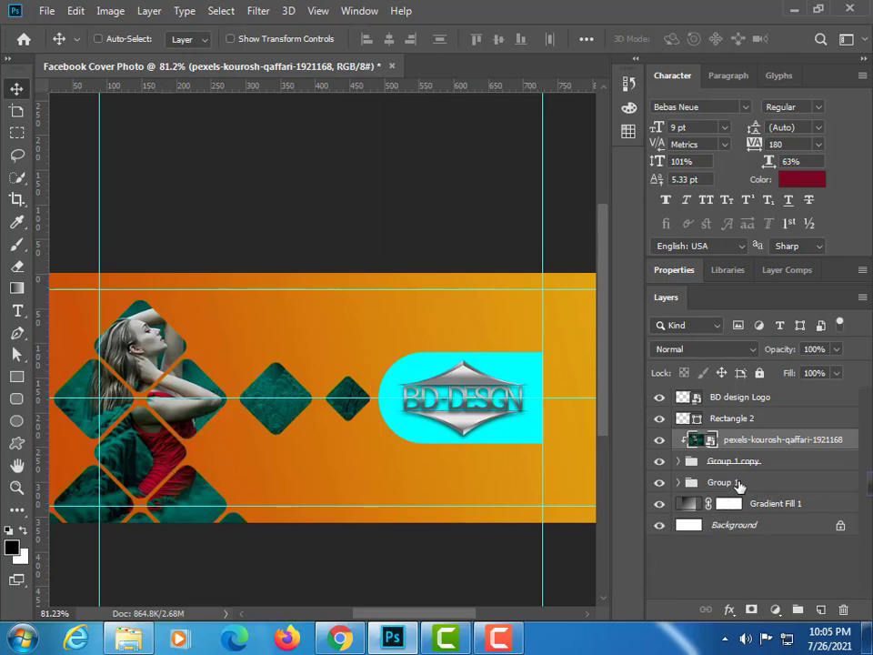
{"action": "left_click", "coordinate": [724, 420]}
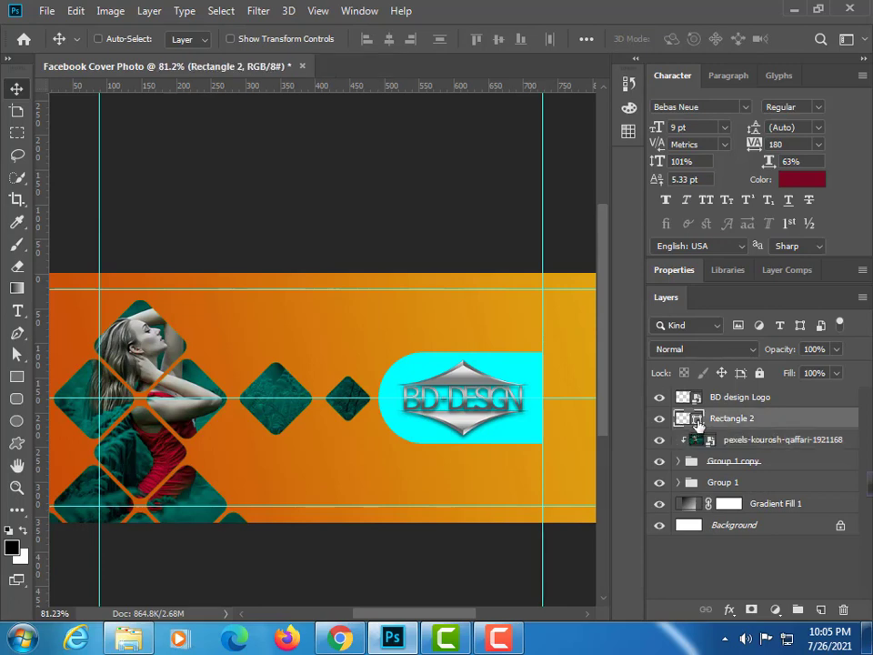
Recolour the Rectangle 2 tab to teal #016456 sampled from a diamond, then zoom on the logo
{"action": "double_click", "coordinate": [697, 419]}
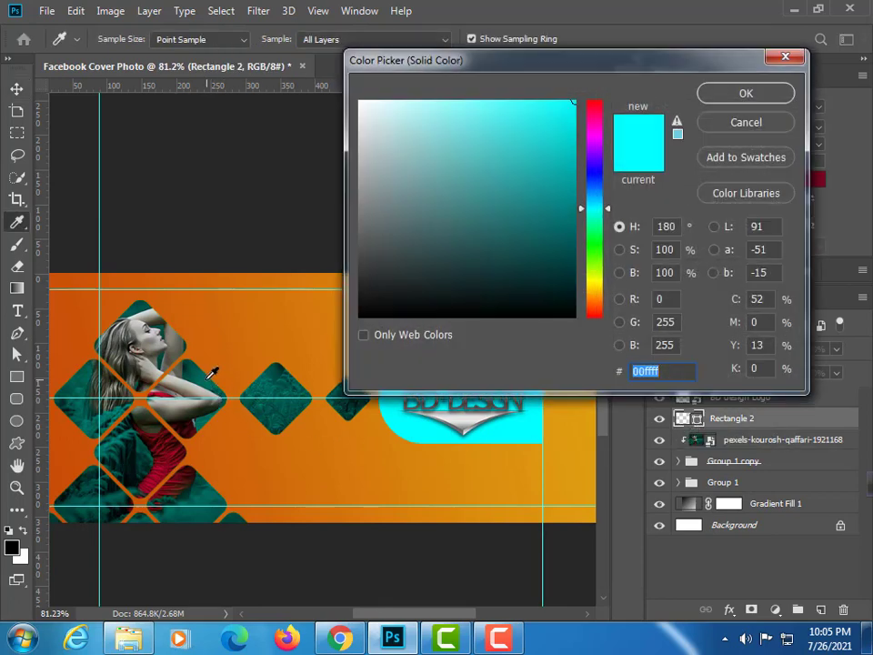
{"action": "left_click", "coordinate": [258, 376]}
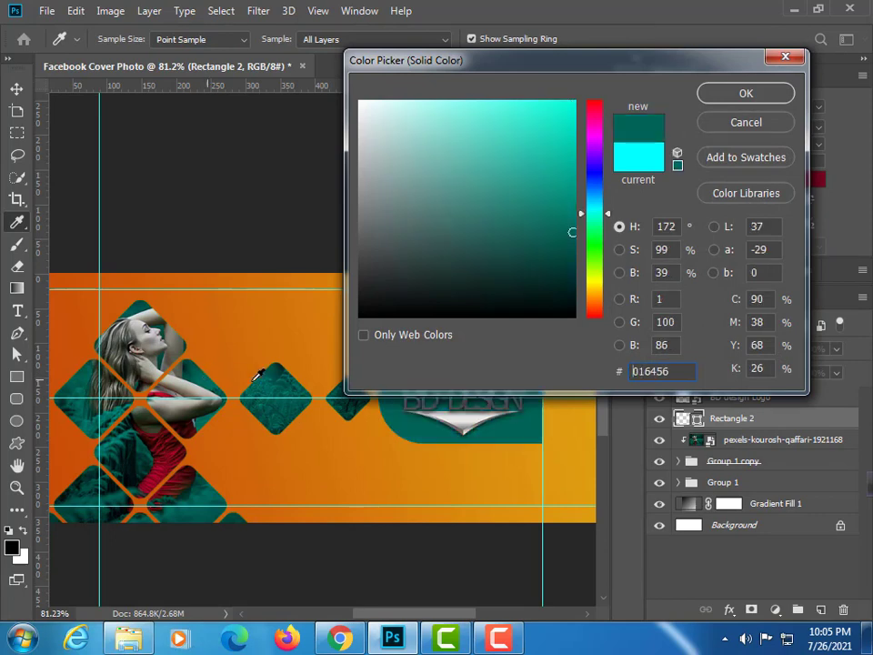
{"action": "left_click", "coordinate": [747, 97]}
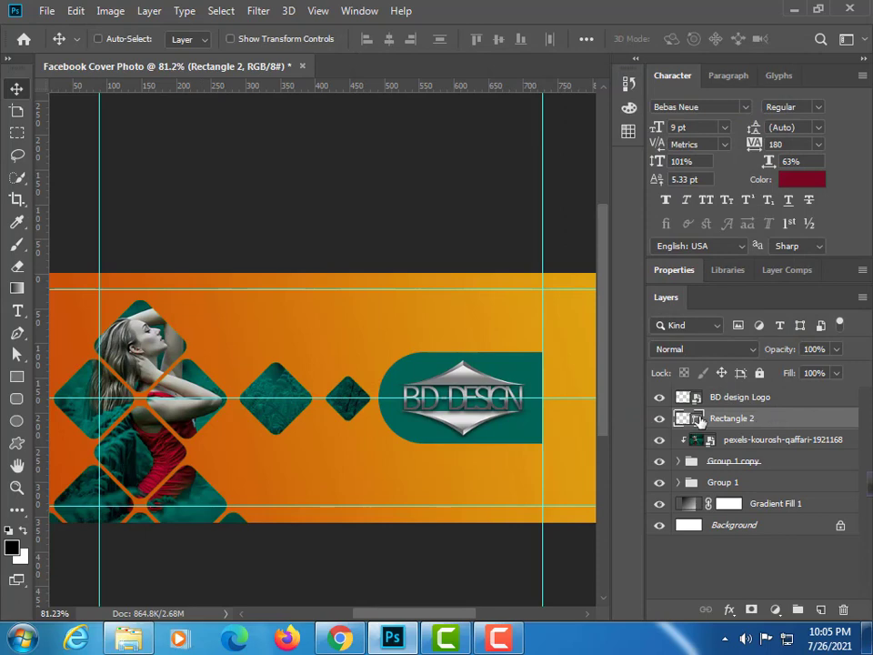
{"action": "key", "text": "z"}
{"action": "left_click_drag", "start_coordinate": [379, 298], "coordinate": [332, 297]}
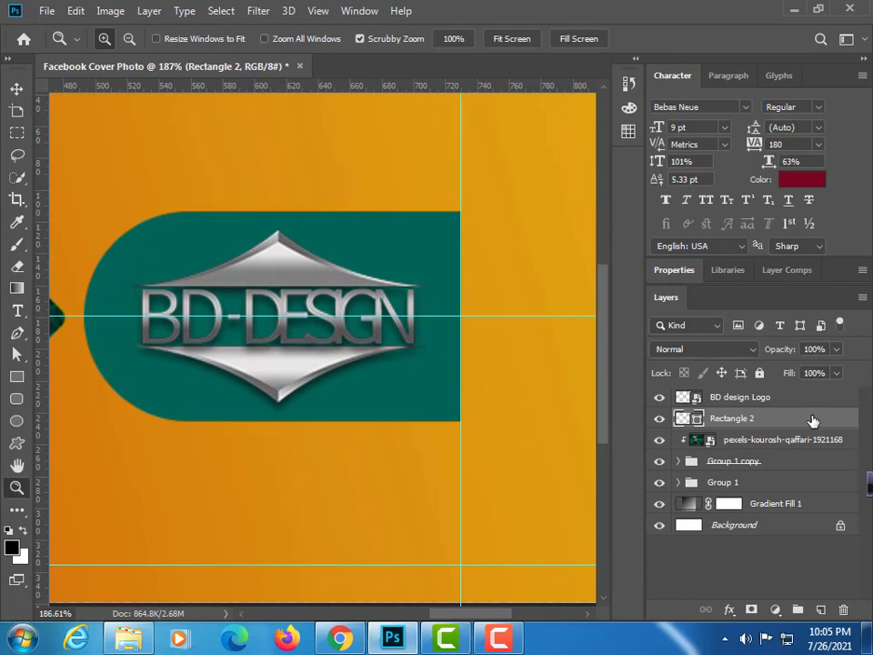
Add an Inner Shadow to the Rectangle 2 tab with opacity lowered to 60%
{"action": "double_click", "coordinate": [812, 420]}
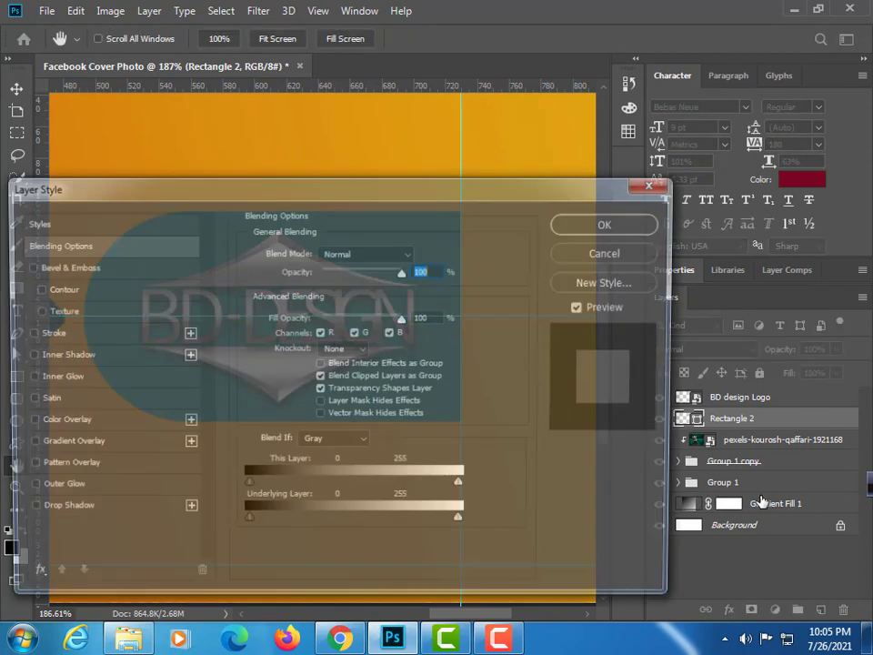
{"action": "left_click_drag", "start_coordinate": [327, 201], "coordinate": [727, 77]}
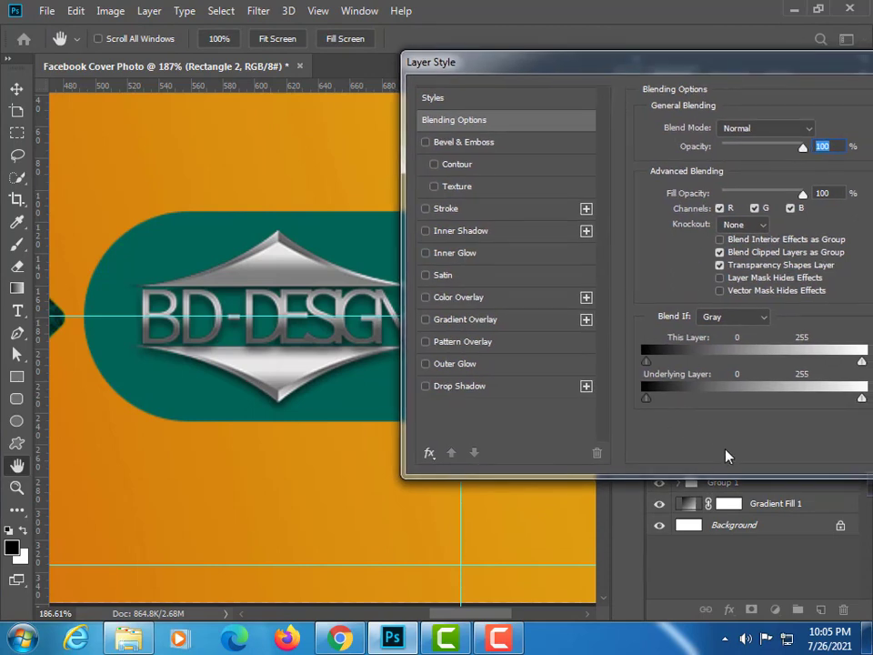
{"action": "left_click", "coordinate": [425, 232]}
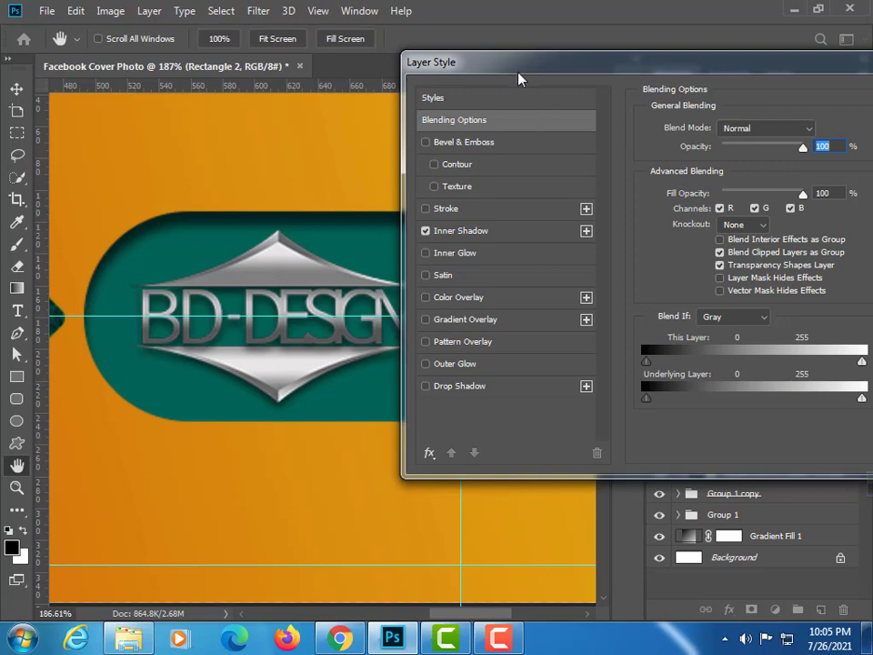
{"action": "mouse_move", "coordinate": [518, 77]}
{"action": "left_mouse_down"}
{"action": "mouse_move", "coordinate": [590, 85]}
{"action": "mouse_move", "coordinate": [579, 84]}
{"action": "left_mouse_up"}
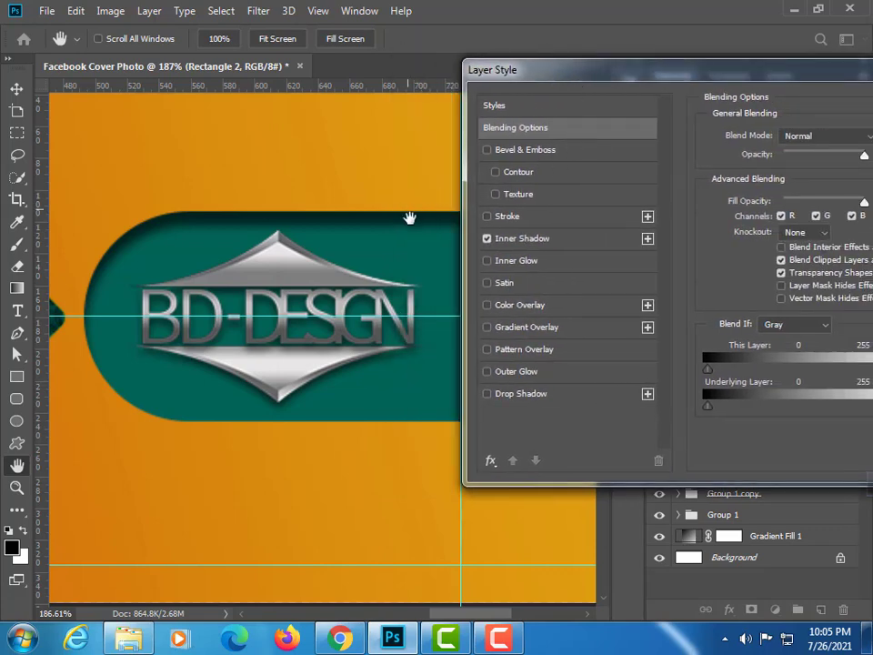
{"action": "left_click_drag", "start_coordinate": [808, 85], "coordinate": [798, 84]}
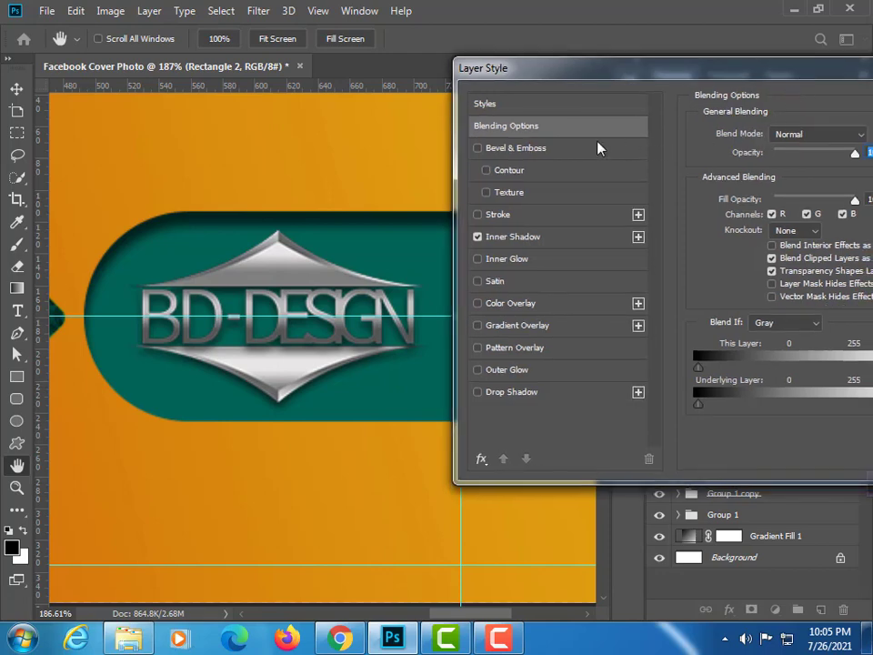
{"action": "left_click", "coordinate": [575, 241]}
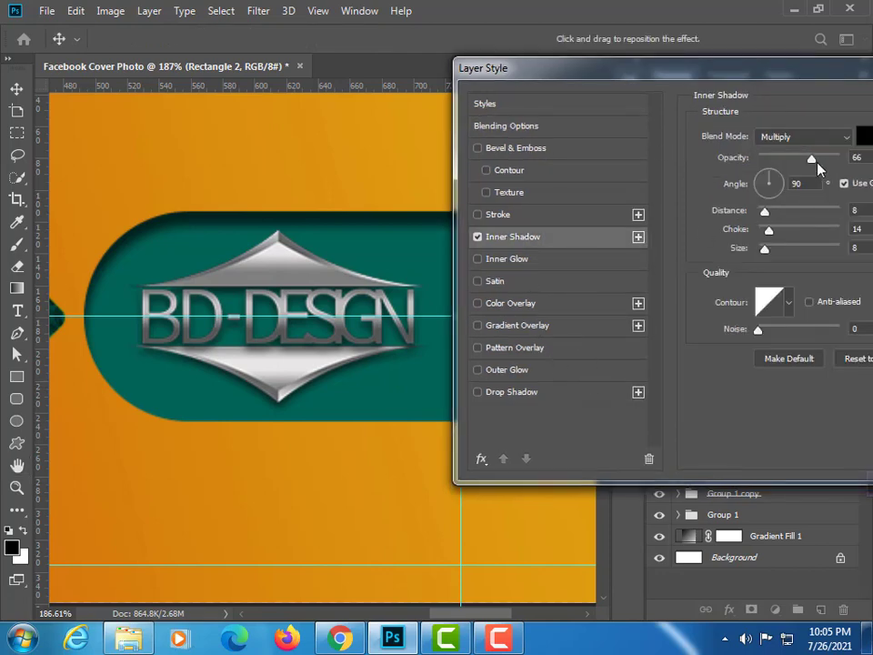
{"action": "left_click_drag", "start_coordinate": [817, 163], "coordinate": [812, 160]}
Set the inner shadow angle to 125°
{"action": "left_click_drag", "start_coordinate": [604, 82], "coordinate": [625, 86]}
{"action": "left_click_drag", "start_coordinate": [370, 155], "coordinate": [295, 146]}
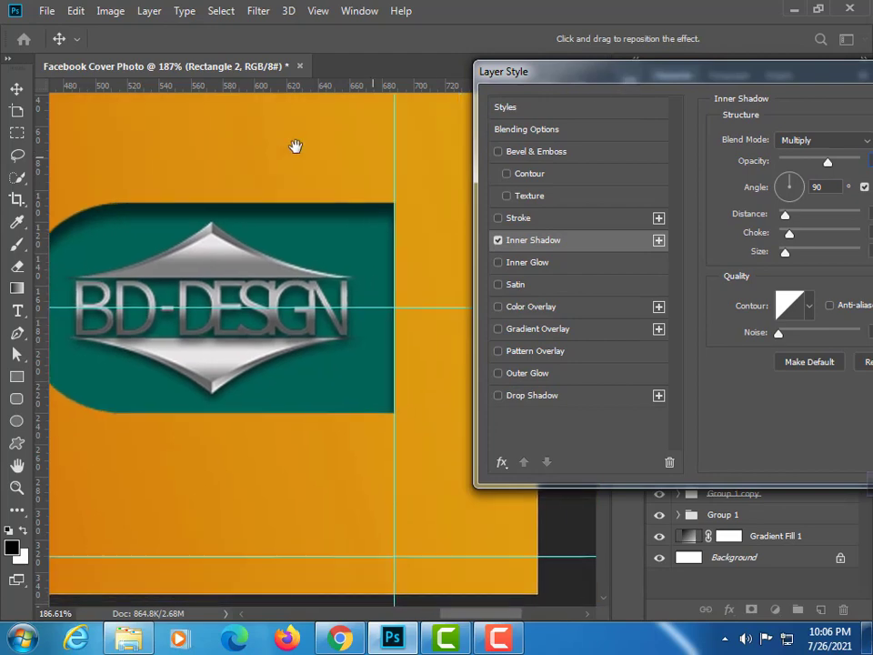
{"action": "left_click_drag", "start_coordinate": [555, 71], "coordinate": [471, 75]}
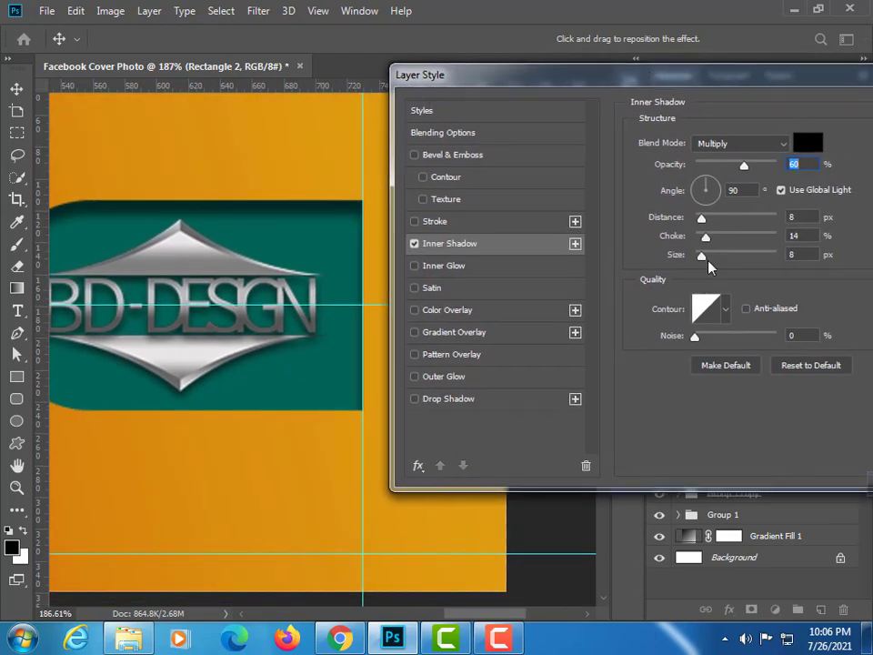
{"action": "left_click", "coordinate": [708, 188]}
{"action": "left_click_drag", "start_coordinate": [707, 187], "coordinate": [702, 189]}
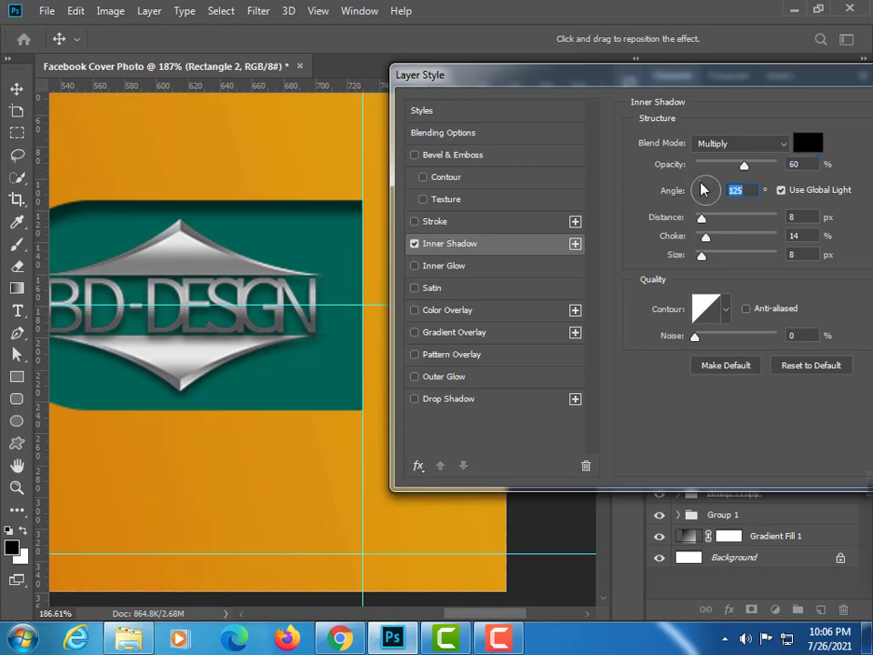
{"action": "left_click_drag", "start_coordinate": [737, 86], "coordinate": [659, 94]}
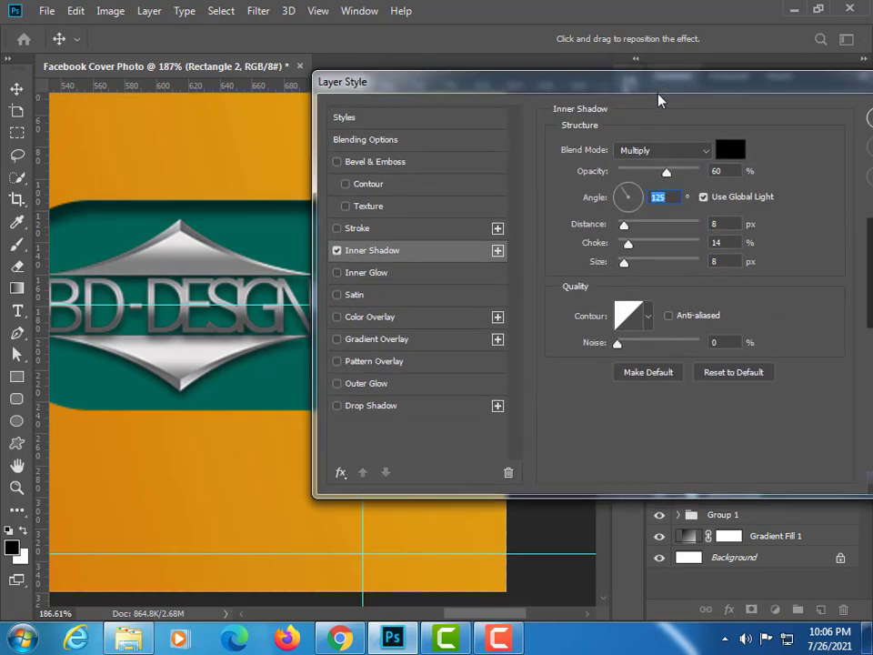
{"action": "left_click_drag", "start_coordinate": [802, 83], "coordinate": [698, 80]}
Apply the inner shadow, zoom in on the photo diamonds, and select the Group 1 layer
{"action": "left_click", "coordinate": [790, 120]}
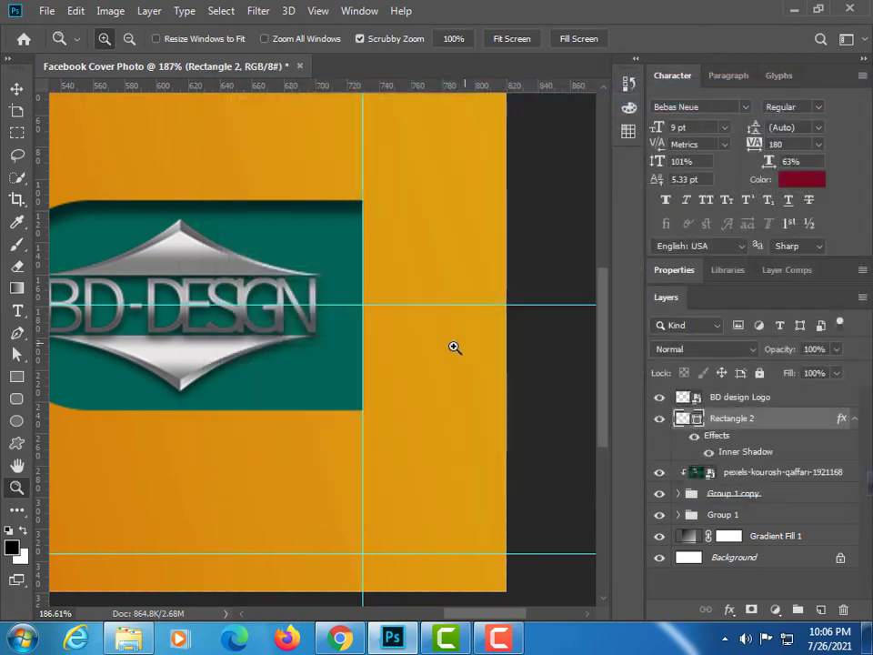
{"action": "key", "text": "z"}
{"action": "left_click_drag", "start_coordinate": [385, 364], "coordinate": [289, 274]}
{"action": "scroll", "coordinate": [287, 355], "scroll_direction": "left", "scroll_amount": 5}
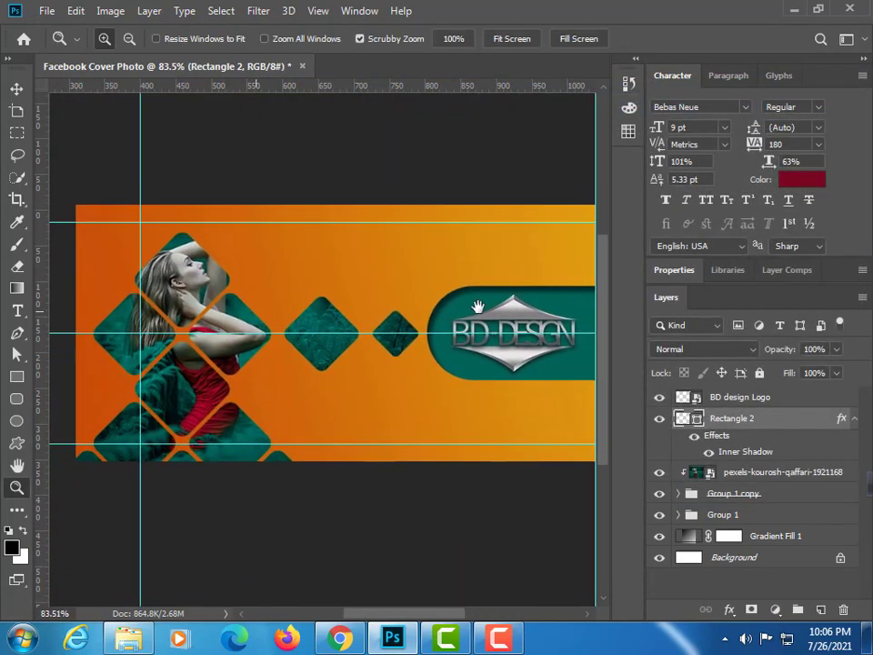
{"action": "mouse_move", "coordinate": [287, 380]}
{"action": "left_mouse_down"}
{"action": "mouse_move", "coordinate": [309, 381]}
{"action": "mouse_move", "coordinate": [312, 281]}
{"action": "left_mouse_up"}
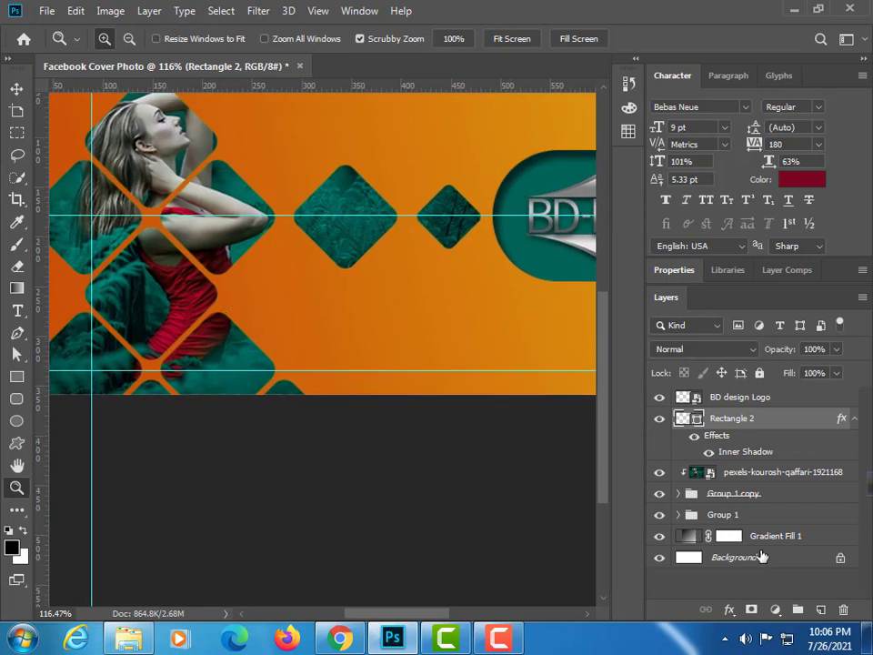
{"action": "left_click", "coordinate": [738, 497]}
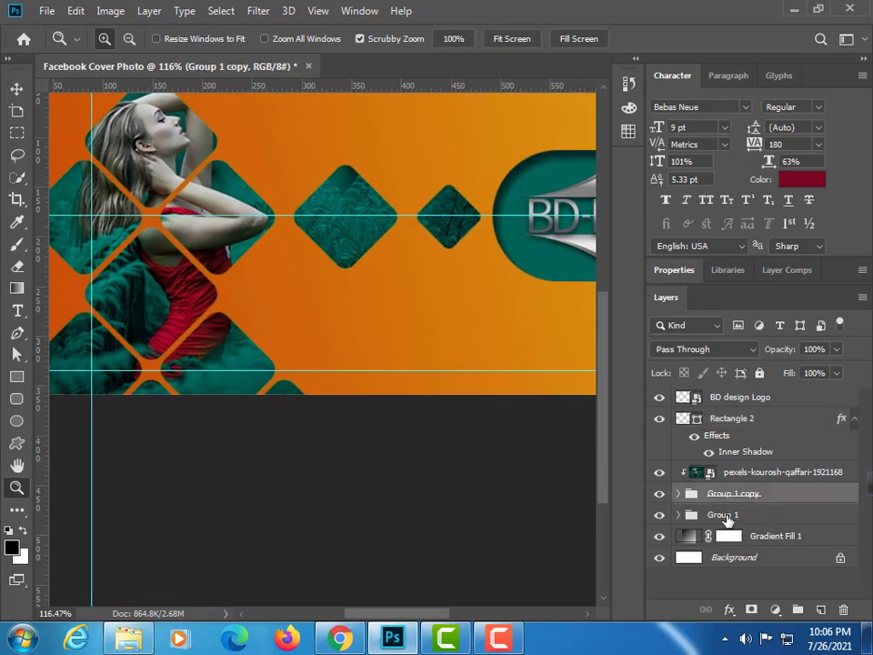
{"action": "left_click", "coordinate": [736, 516]}
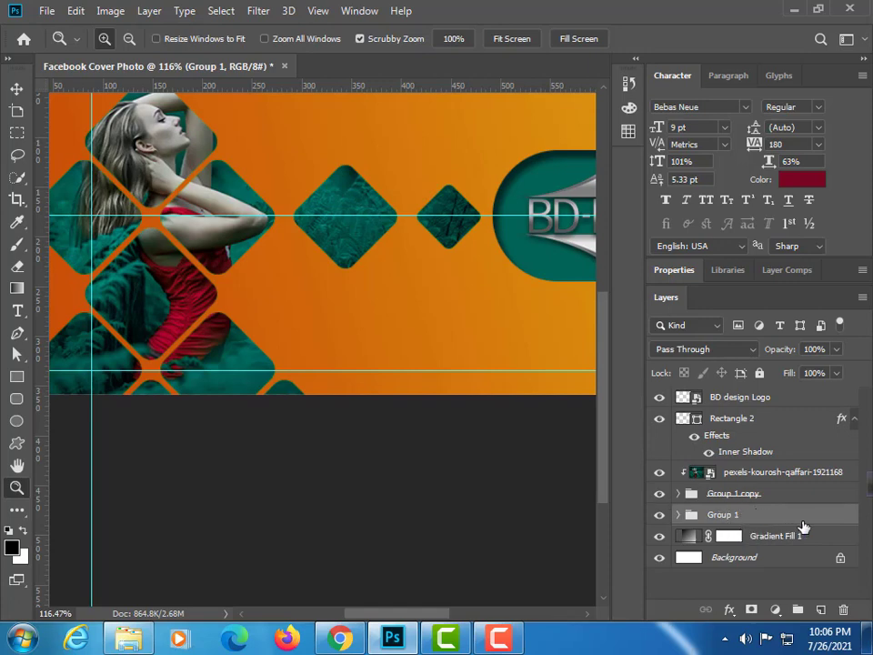
Give Group 1 a Multiply drop shadow: 68% opacity, 125°, 7 px distance and size, 7% spread
{"action": "double_click", "coordinate": [832, 525]}
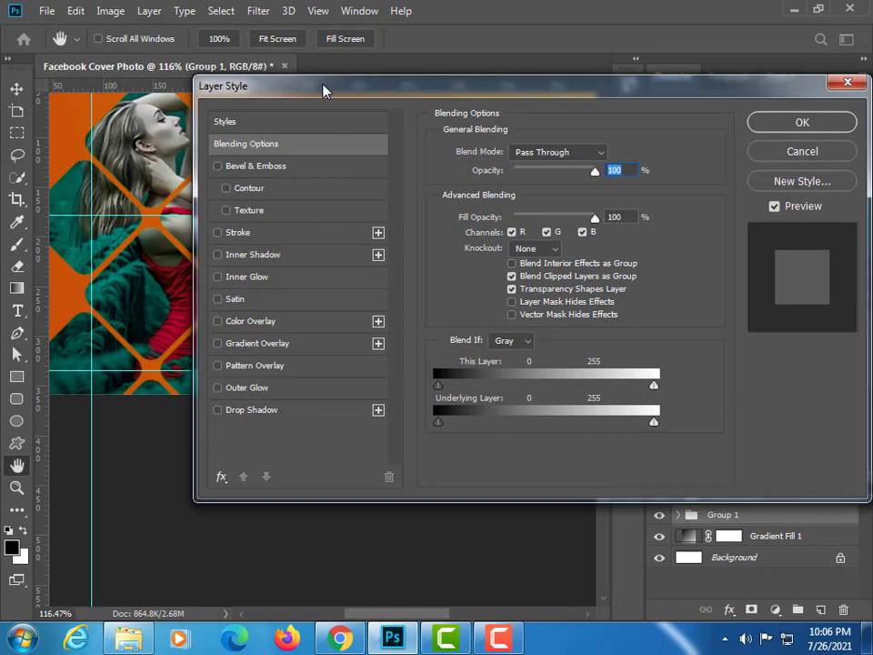
{"action": "left_click_drag", "start_coordinate": [323, 89], "coordinate": [536, 72]}
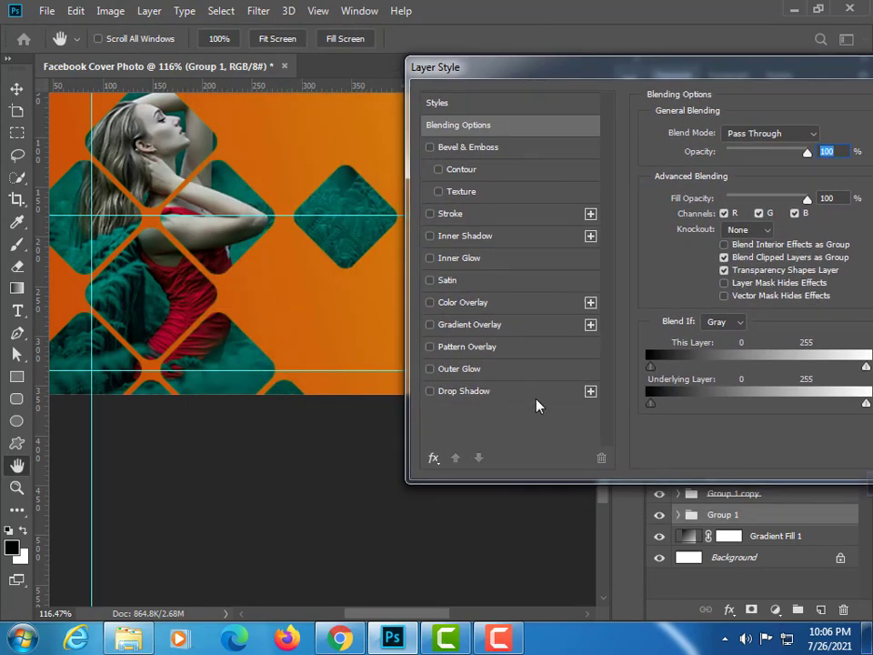
{"action": "left_click", "coordinate": [462, 397]}
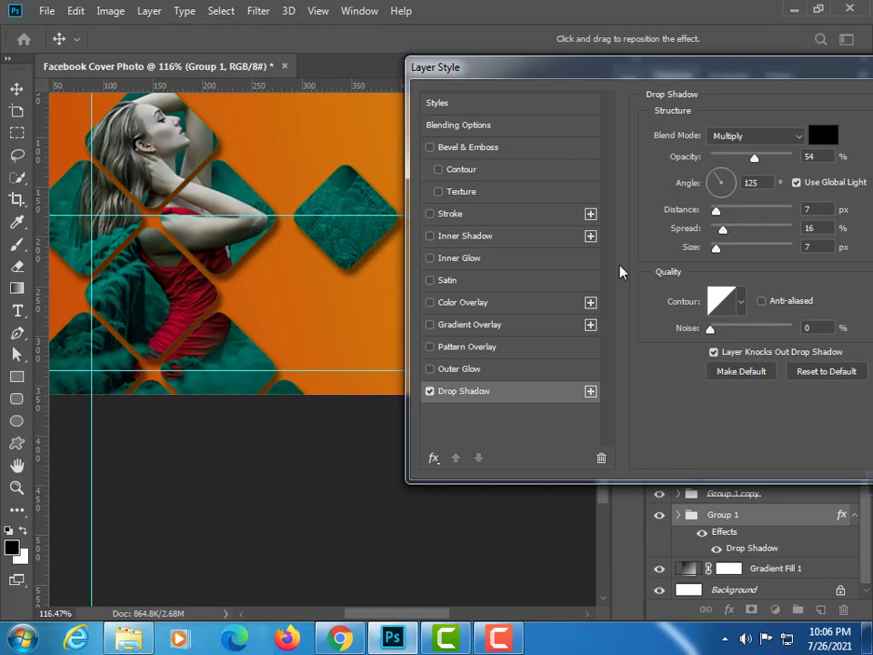
{"action": "mouse_move", "coordinate": [767, 72]}
{"action": "left_mouse_down"}
{"action": "mouse_move", "coordinate": [751, 357]}
{"action": "mouse_move", "coordinate": [716, 286]}
{"action": "mouse_move", "coordinate": [702, 111]}
{"action": "left_mouse_up"}
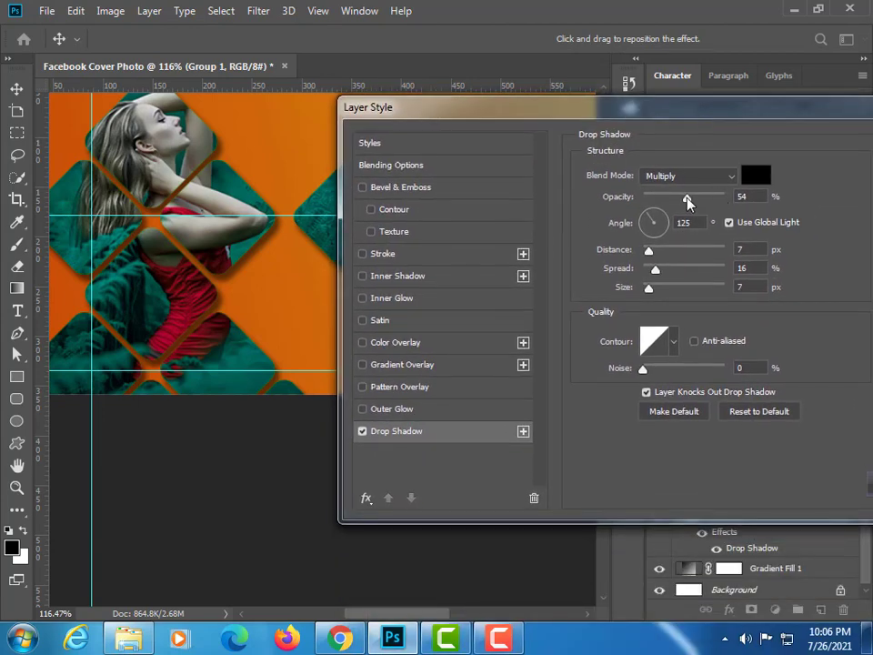
{"action": "left_click_drag", "start_coordinate": [687, 202], "coordinate": [700, 204]}
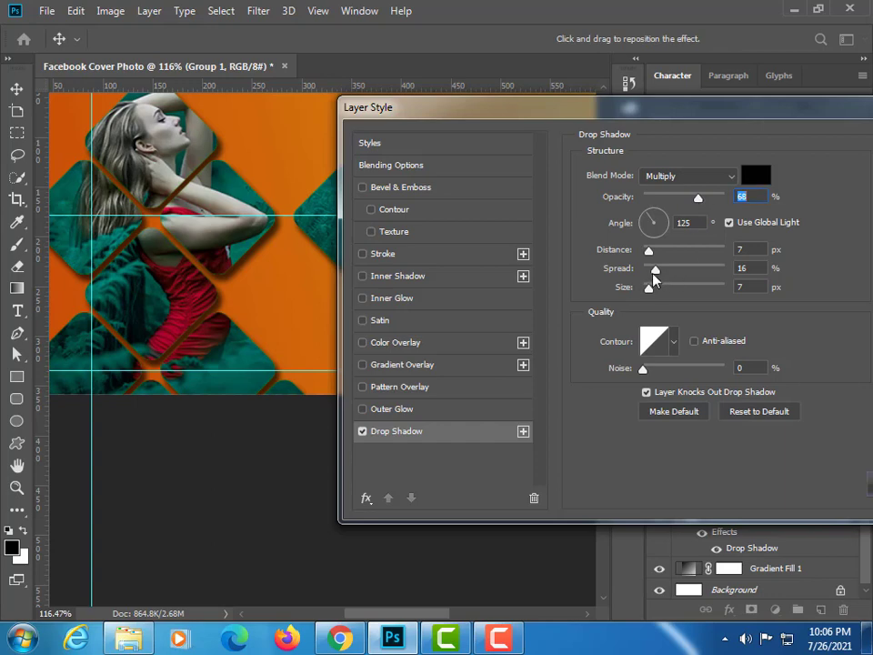
{"action": "left_click_drag", "start_coordinate": [655, 274], "coordinate": [653, 275]}
{"action": "mouse_move", "coordinate": [678, 114]}
{"action": "left_mouse_down"}
{"action": "mouse_move", "coordinate": [686, 307]}
{"action": "mouse_move", "coordinate": [749, 301]}
{"action": "mouse_move", "coordinate": [721, 285]}
{"action": "left_mouse_up"}
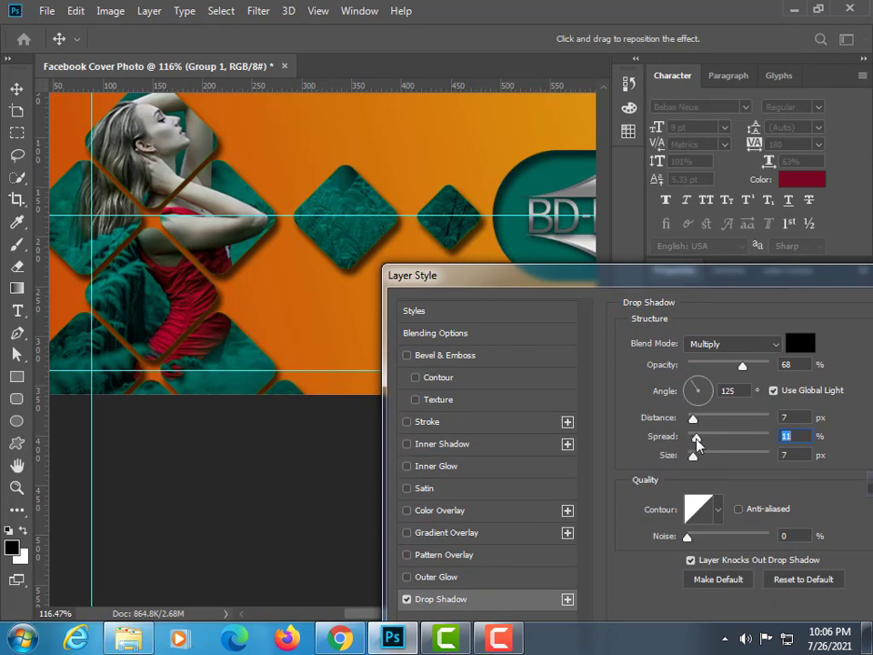
{"action": "left_click_drag", "start_coordinate": [695, 440], "coordinate": [693, 446]}
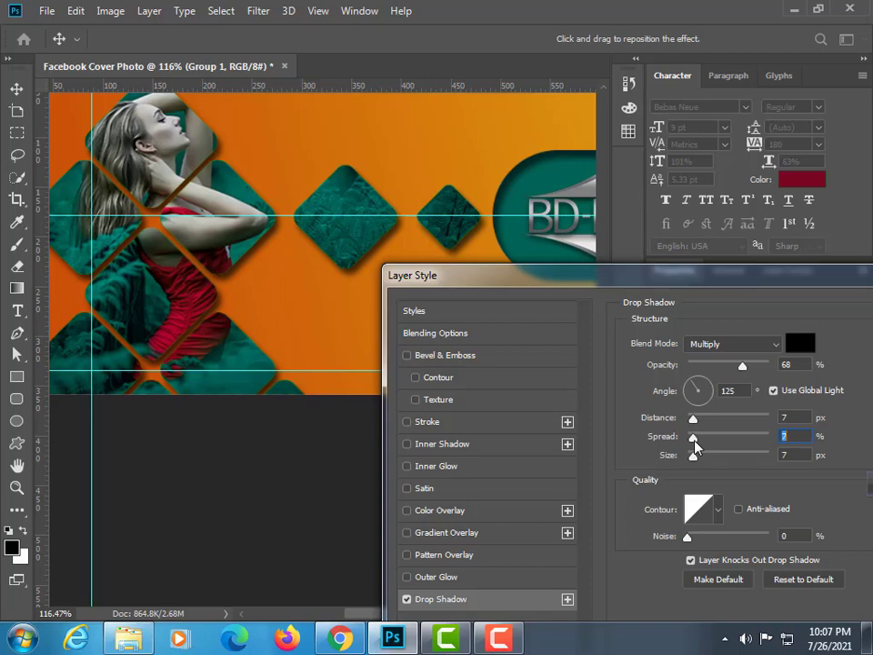
{"action": "left_click_drag", "start_coordinate": [715, 277], "coordinate": [508, 138]}
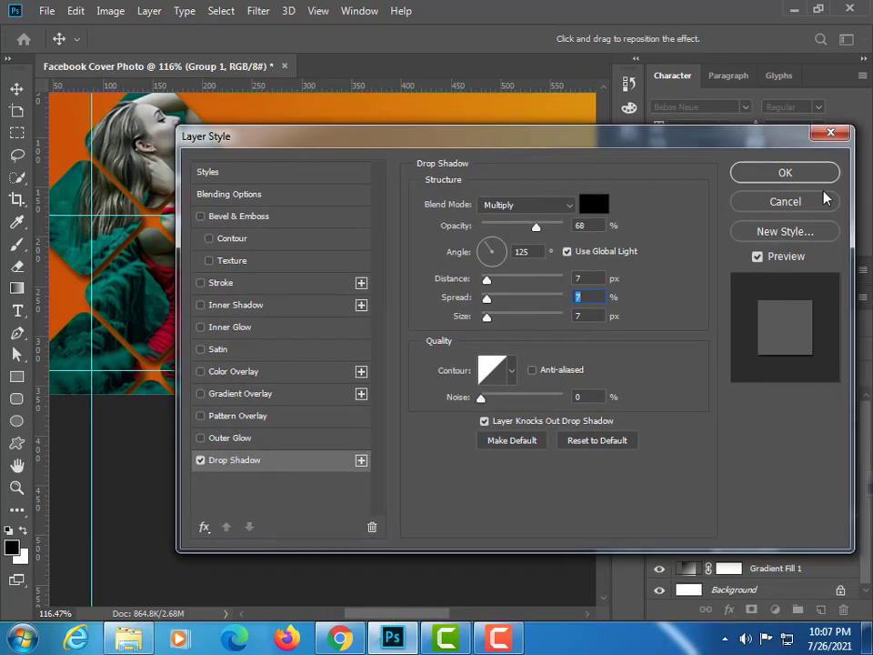
{"action": "key", "text": "Return"}
Zoom in on the logo tab and add an empty Layer 1 above the BD design Logo layer
{"action": "left_click_drag", "start_coordinate": [424, 369], "coordinate": [391, 373]}
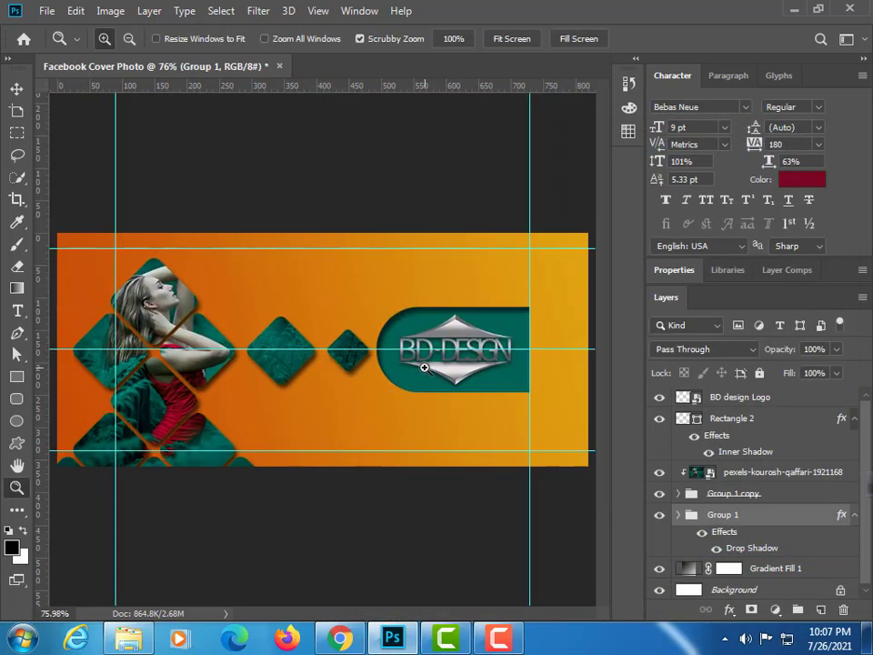
{"action": "left_click_drag", "start_coordinate": [452, 368], "coordinate": [511, 438]}
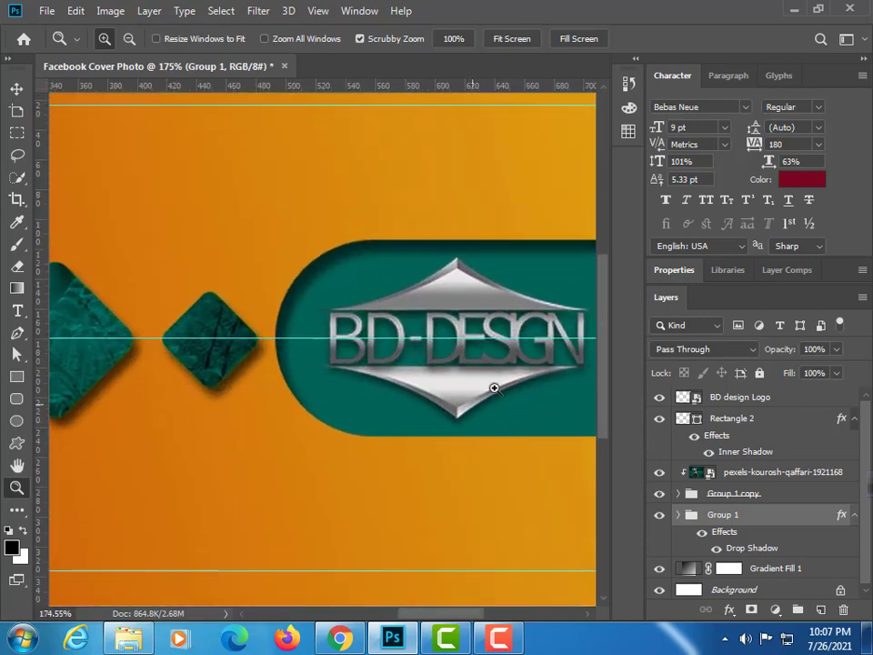
{"action": "scroll", "coordinate": [491, 385], "scroll_direction": "down", "scroll_amount": 3}
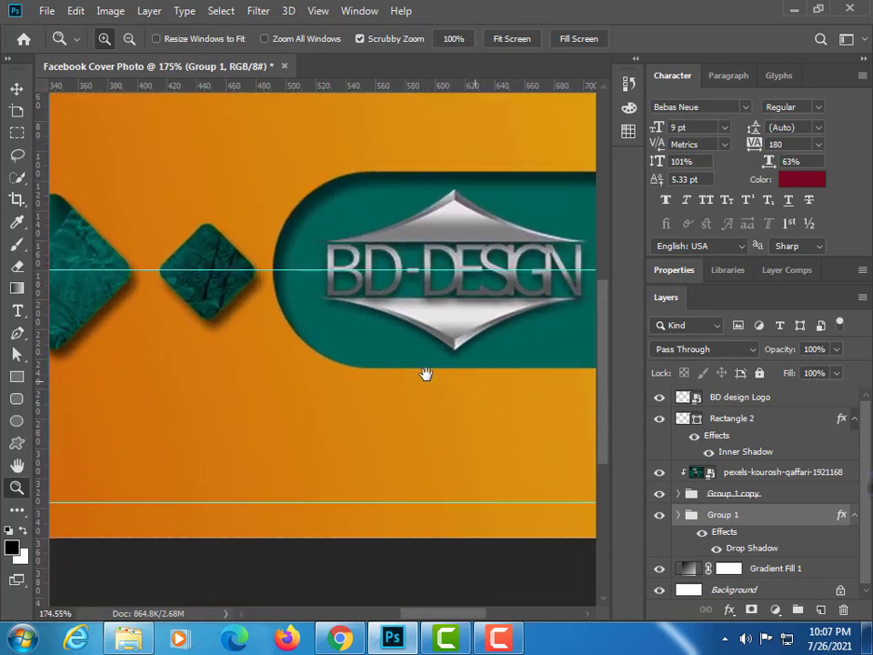
{"action": "left_click_drag", "start_coordinate": [452, 377], "coordinate": [370, 367]}
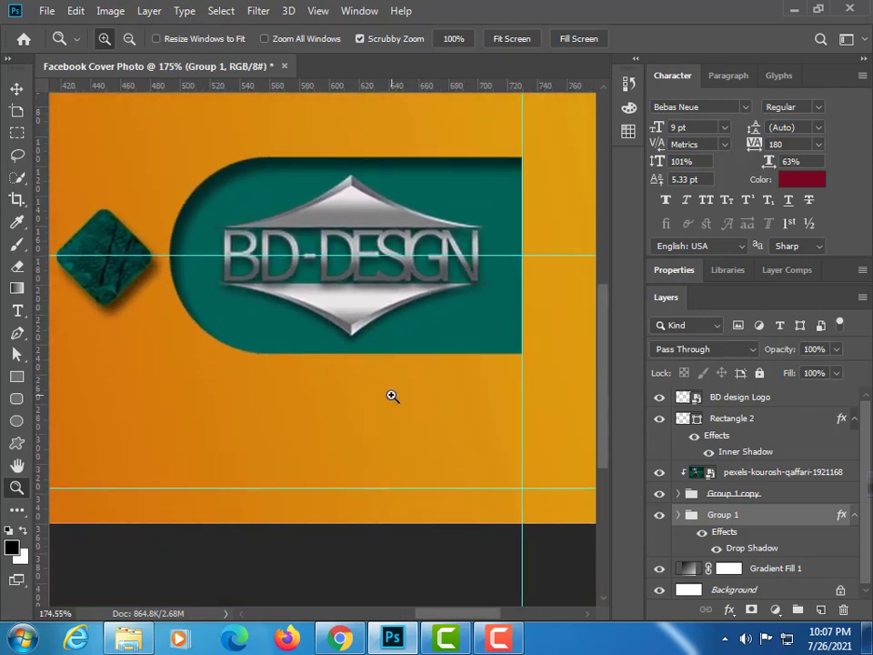
{"action": "left_click", "coordinate": [755, 398]}
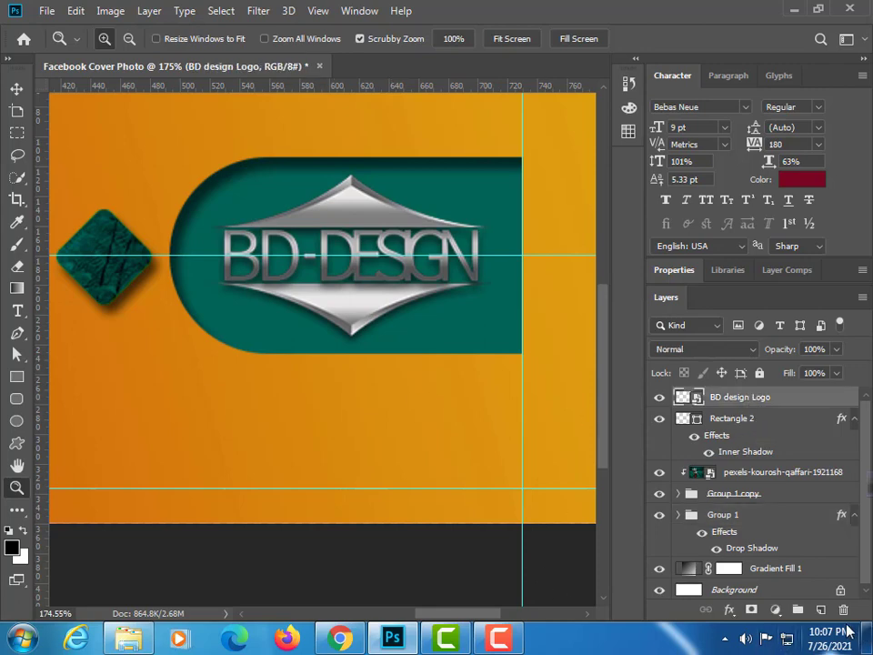
{"action": "key", "text": "ctrl+shift+alt+n"}
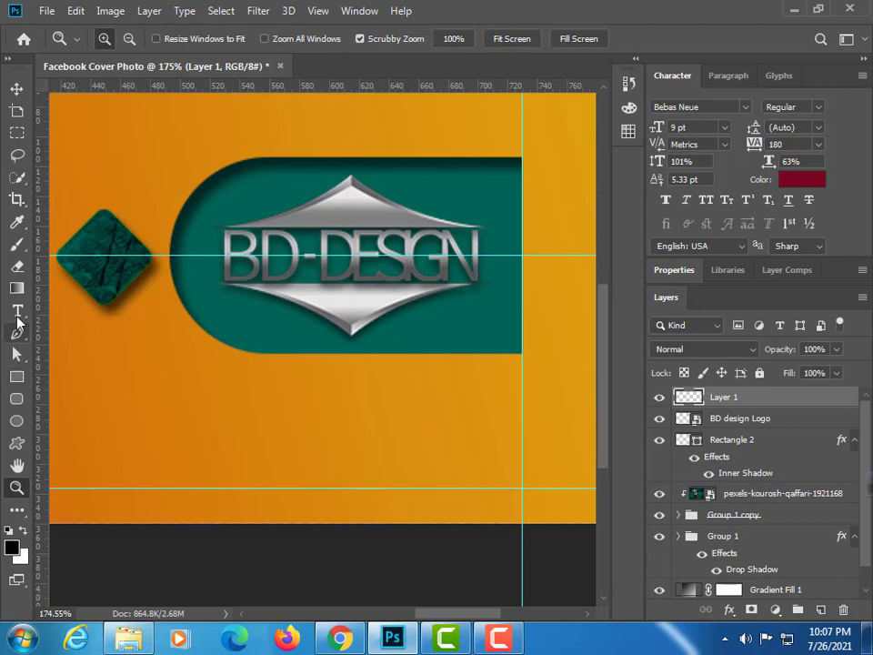
Add dark red Bebas Neue text 'BD TUTORIAL ONLINE' and position it under the teal logo tab
{"action": "left_click", "coordinate": [16, 310]}
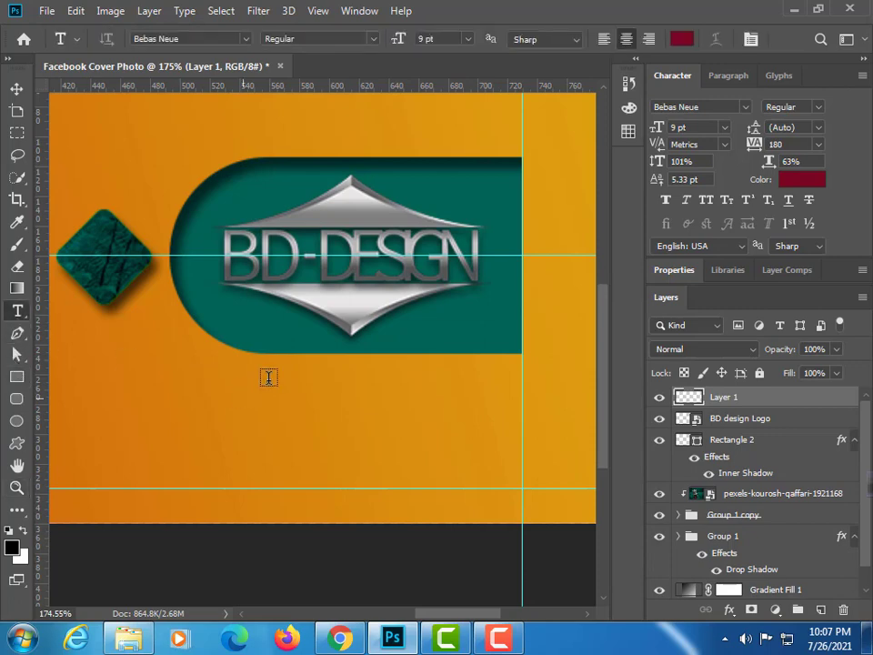
{"action": "left_click", "coordinate": [245, 40]}
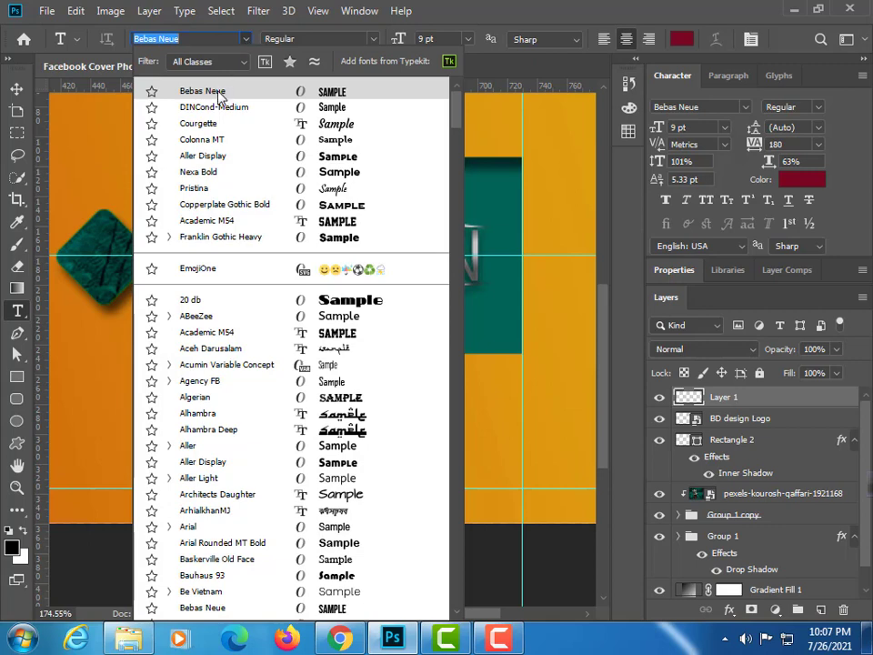
{"action": "left_click", "coordinate": [212, 94]}
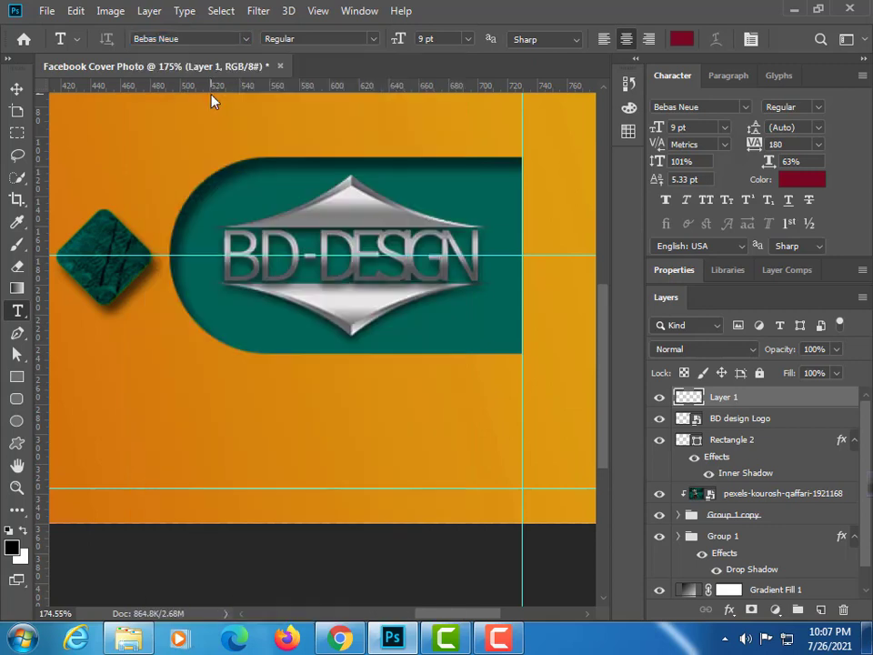
{"action": "left_click", "coordinate": [251, 422]}
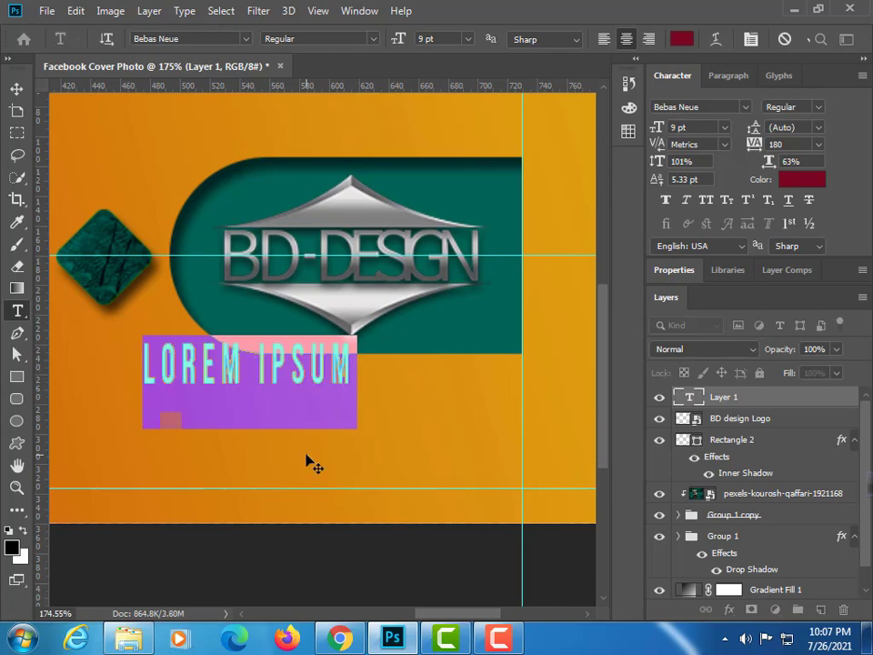
{"action": "type", "text": "BD TUT"}
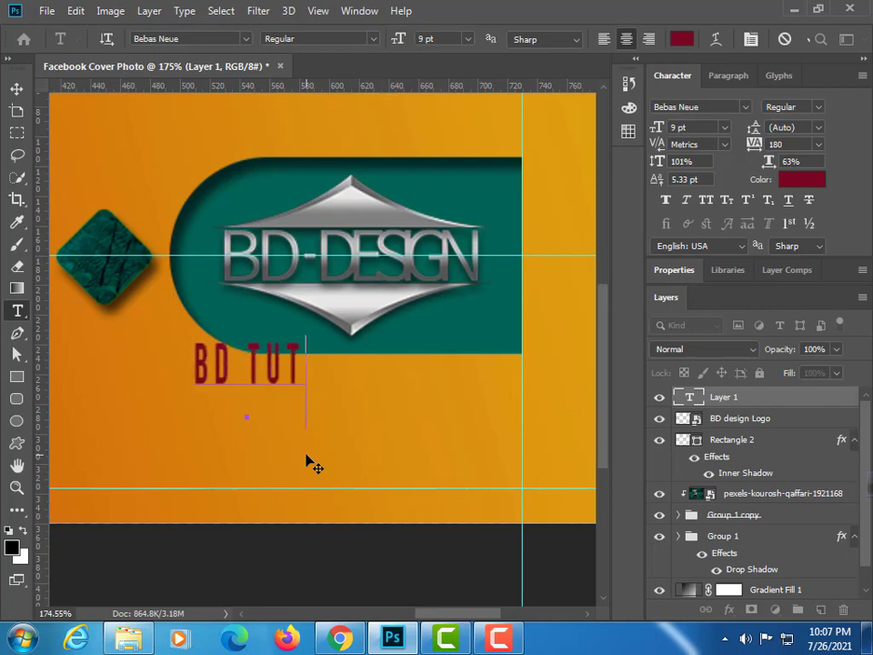
{"action": "type", "text": "ORIAL ONLI"}
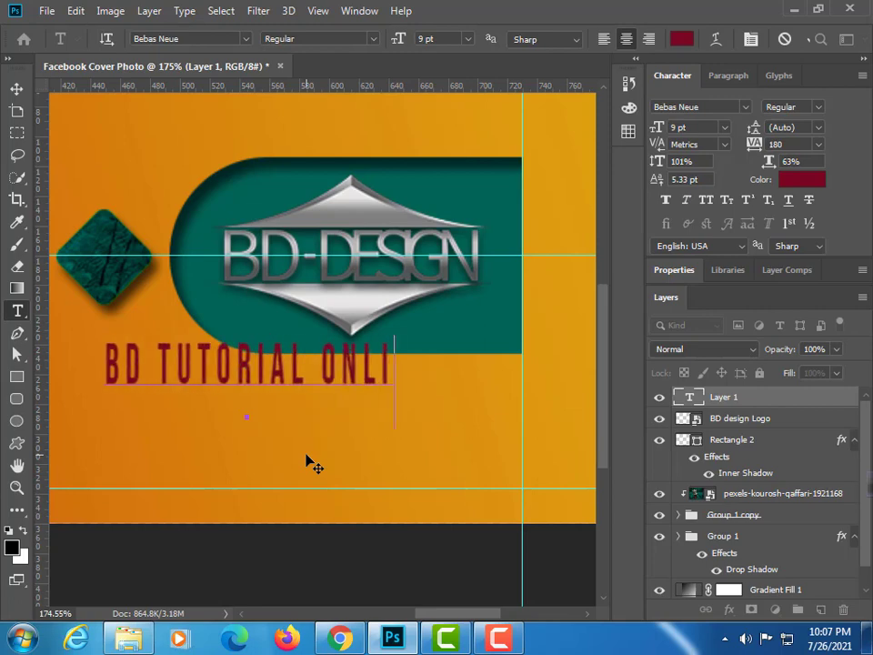
{"action": "type", "text": "NE"}
{"action": "key", "text": "ctrl+Return"}
{"action": "key", "text": "v"}
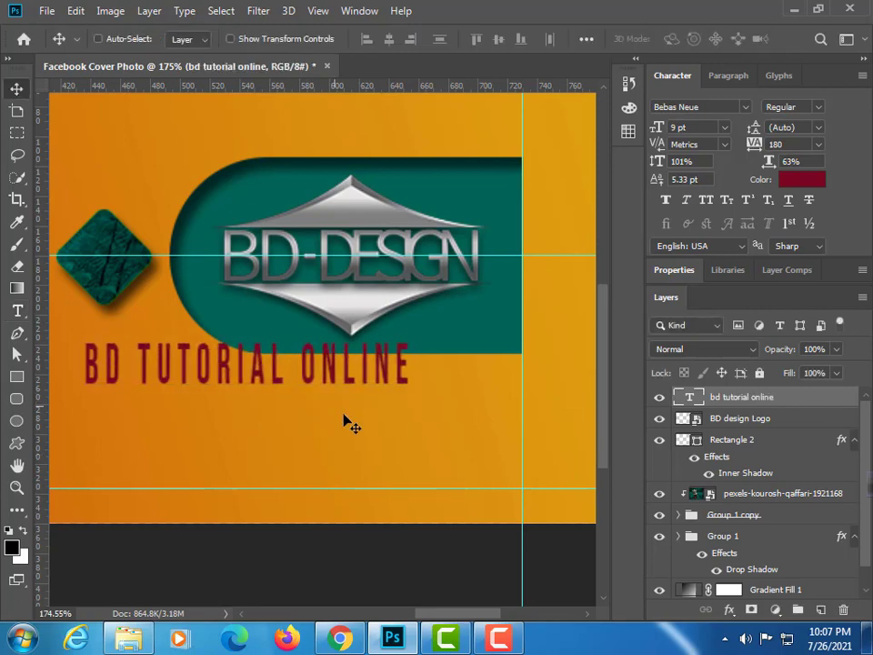
{"action": "left_click_drag", "start_coordinate": [237, 375], "coordinate": [351, 400]}
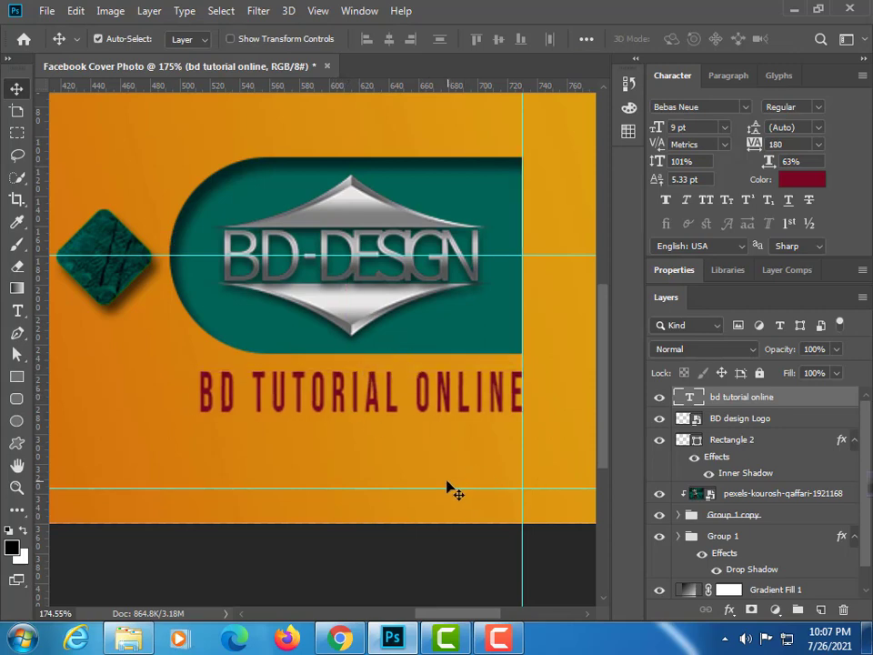
Squash the BD TUTORIAL ONLINE text to about 61% height, then fit the whole cover on screen
{"action": "key", "text": "ctrl+t"}
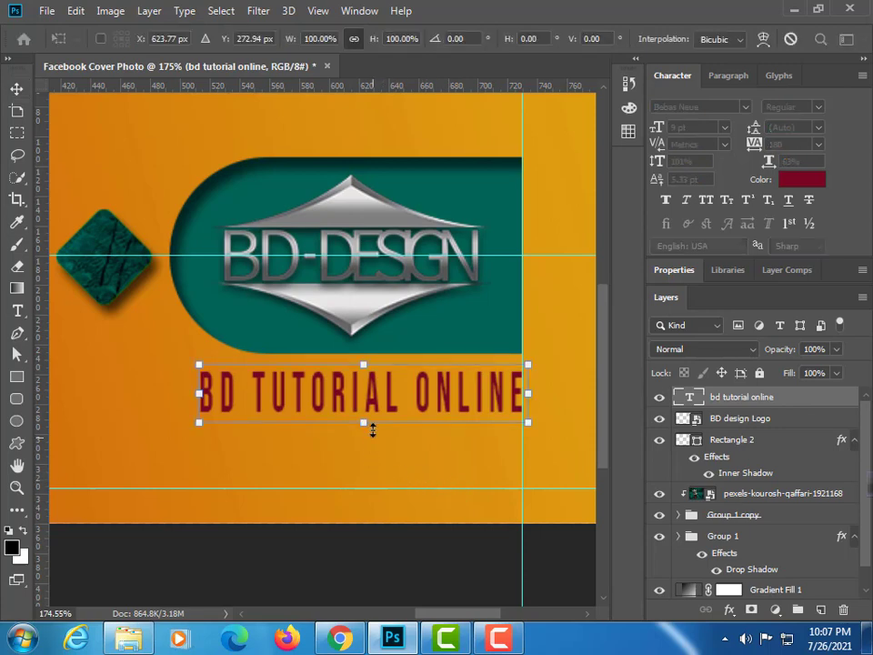
{"action": "left_click_drag", "start_coordinate": [364, 422], "coordinate": [364, 402]}
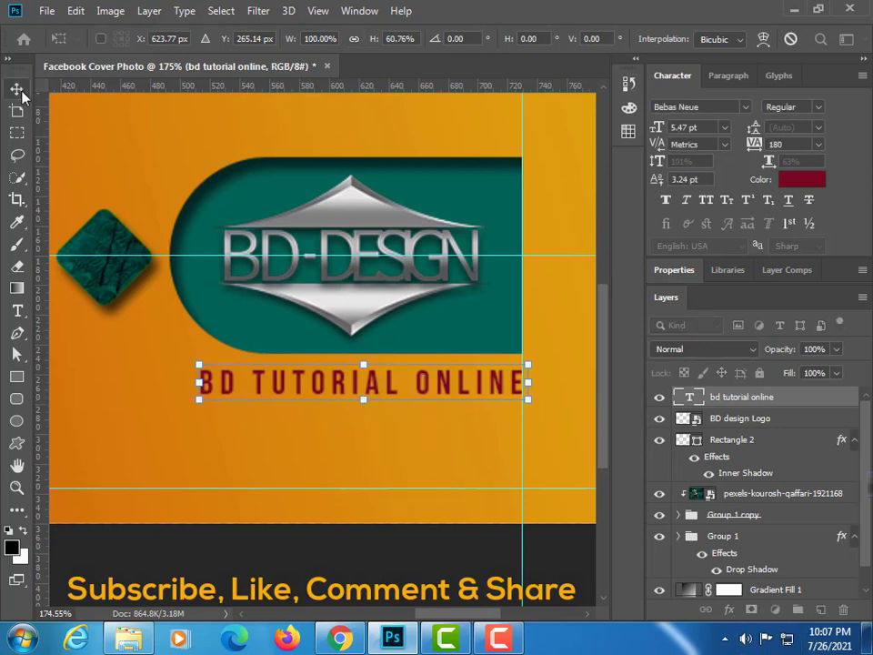
{"action": "key", "text": "Return"}
{"action": "key", "text": "ctrl+0"}
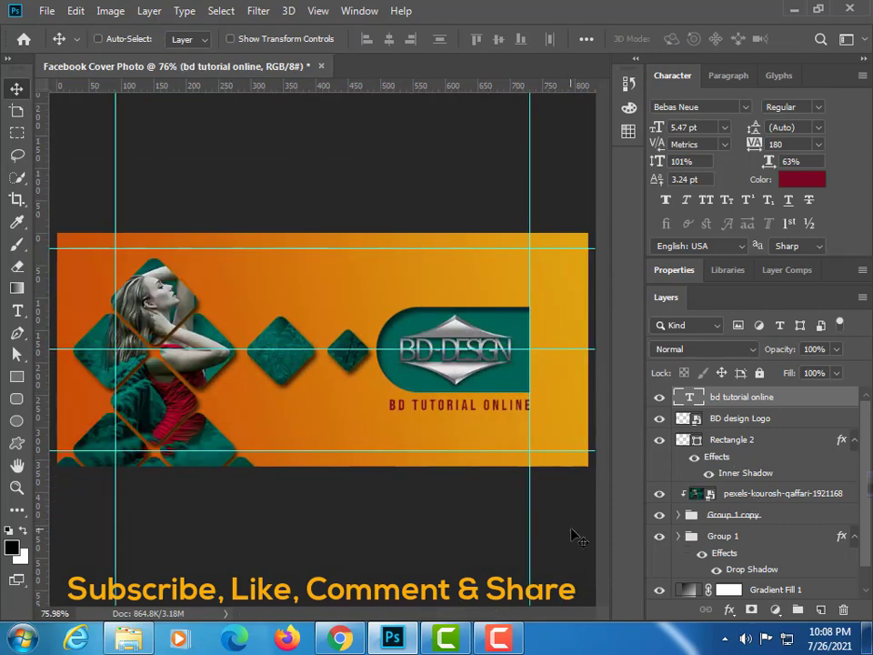
Hide the cyan guides so the finished cover shows clean
{"action": "key", "text": "ctrl+semicolon"}
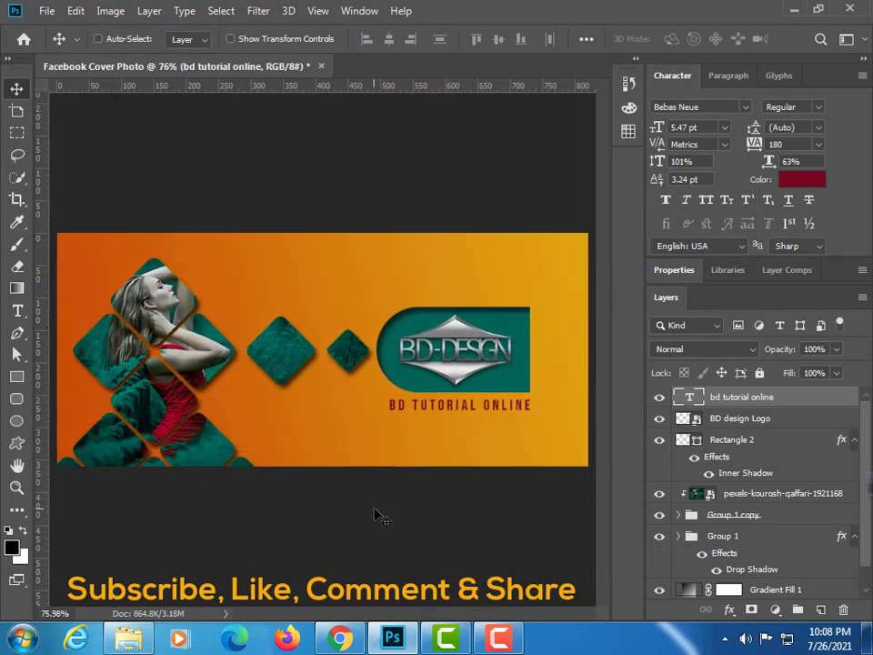